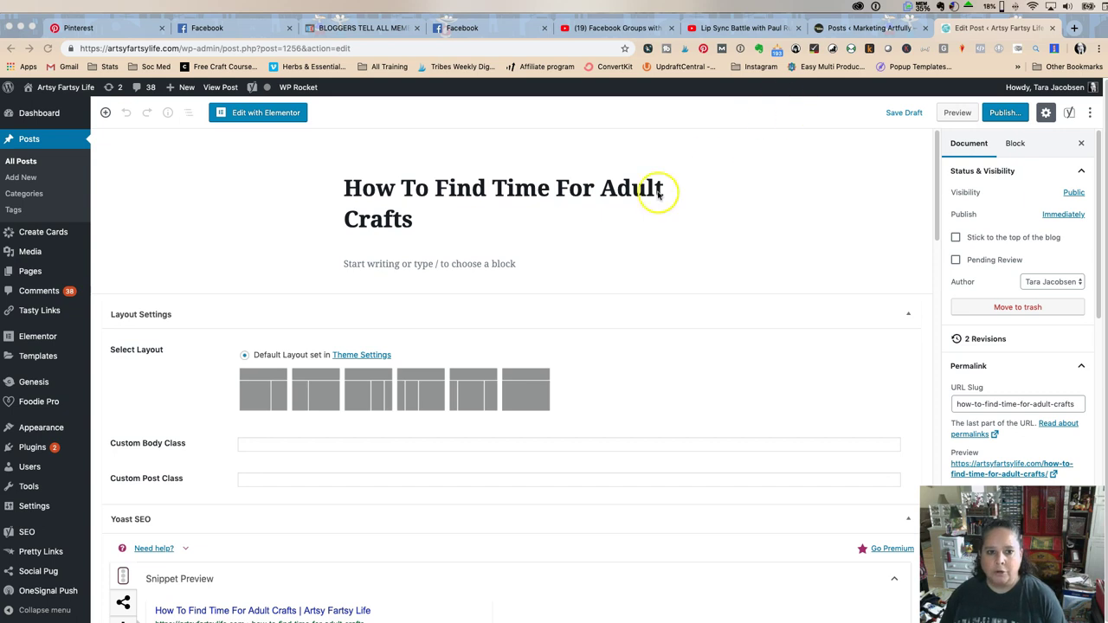
- Start the post body with a paragraph reading "Intro" and an empty block below it
{"action": "left_click", "coordinate": [442, 263]}
{"action": "type", "text": "I"}
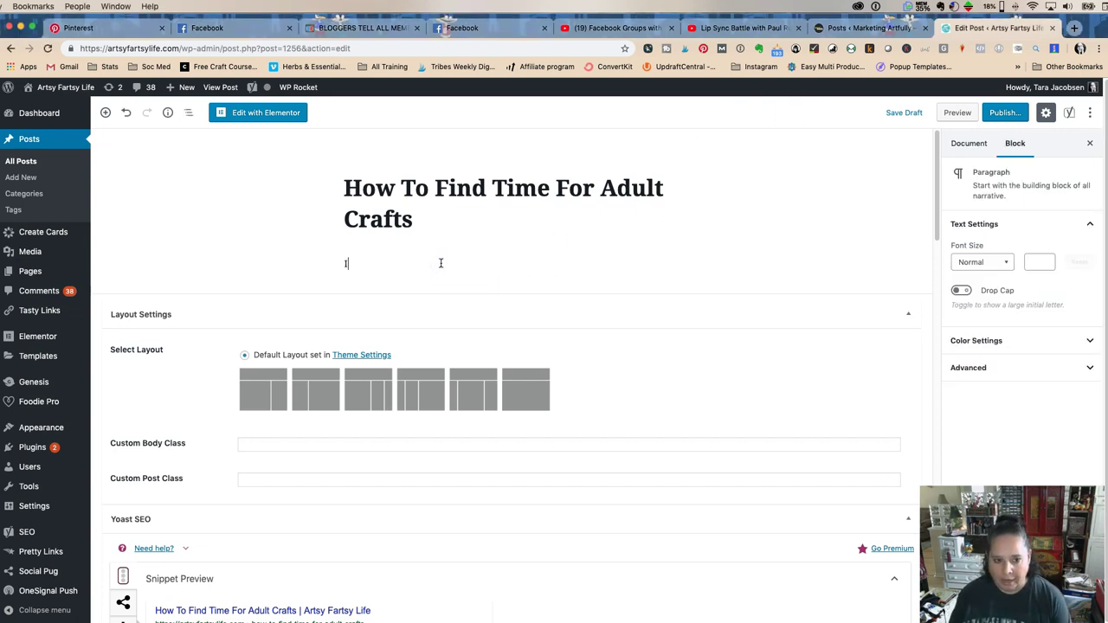
{"action": "type", "text": "ntro"}
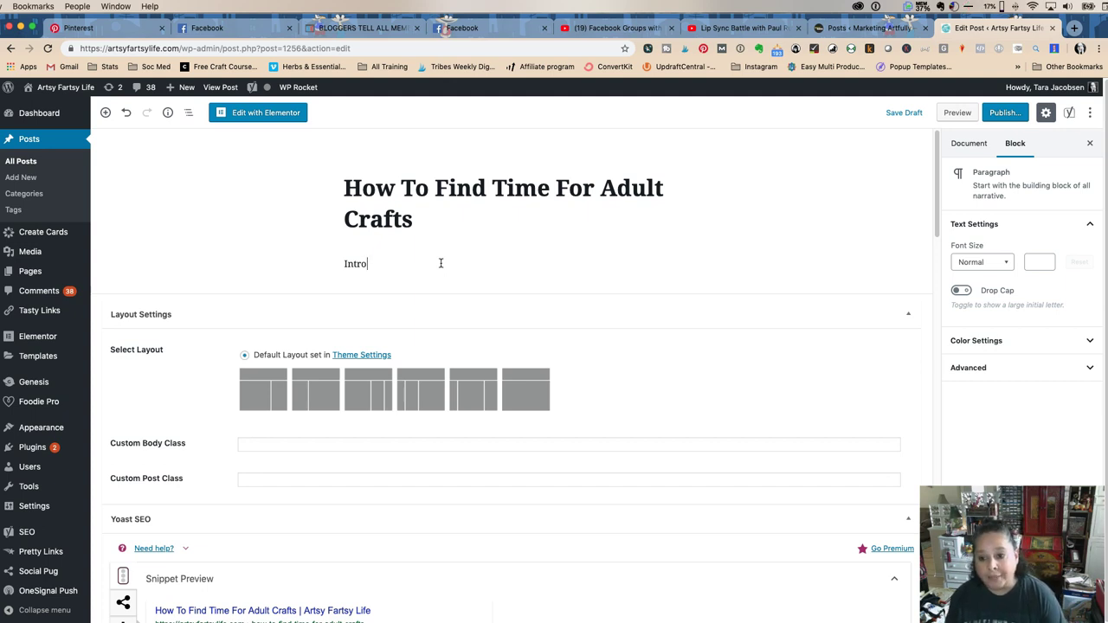
{"action": "key", "text": "Return"}
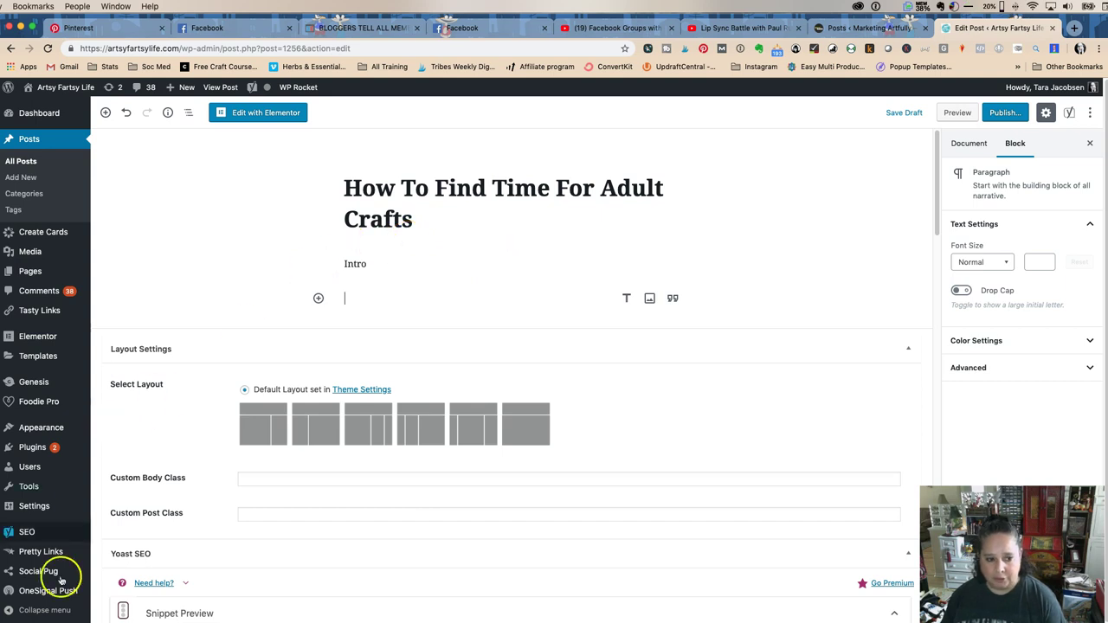
- Add a second paragraph reading "into" directly below the "Intro" paragraph
{"action": "left_click", "coordinate": [363, 264]}
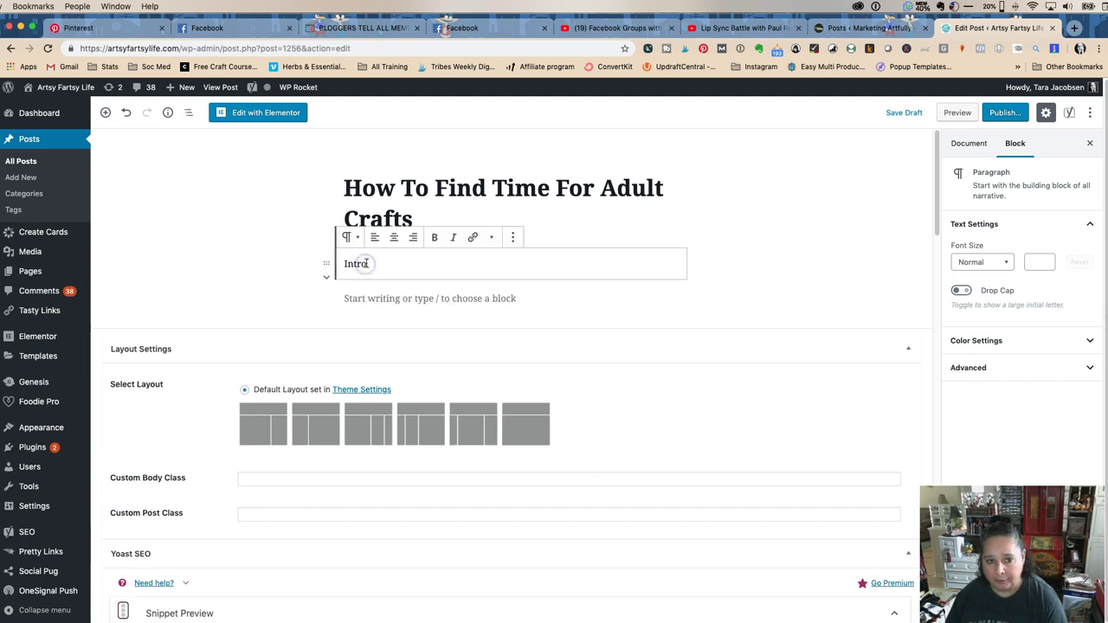
{"action": "left_click", "coordinate": [386, 268]}
{"action": "left_click", "coordinate": [372, 294]}
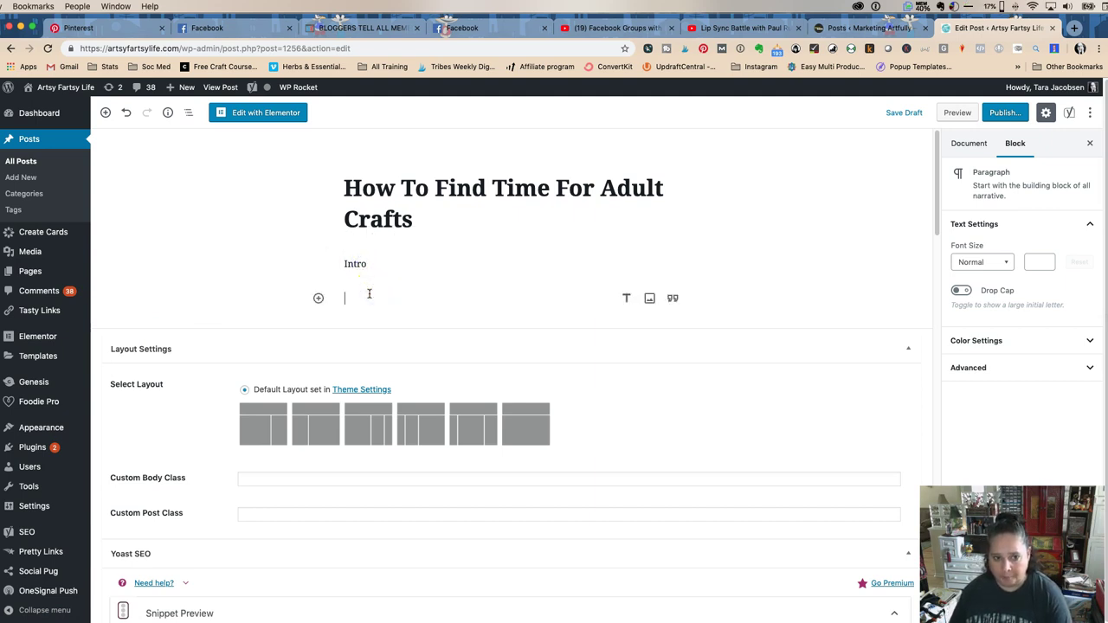
{"action": "left_click", "coordinate": [389, 262]}
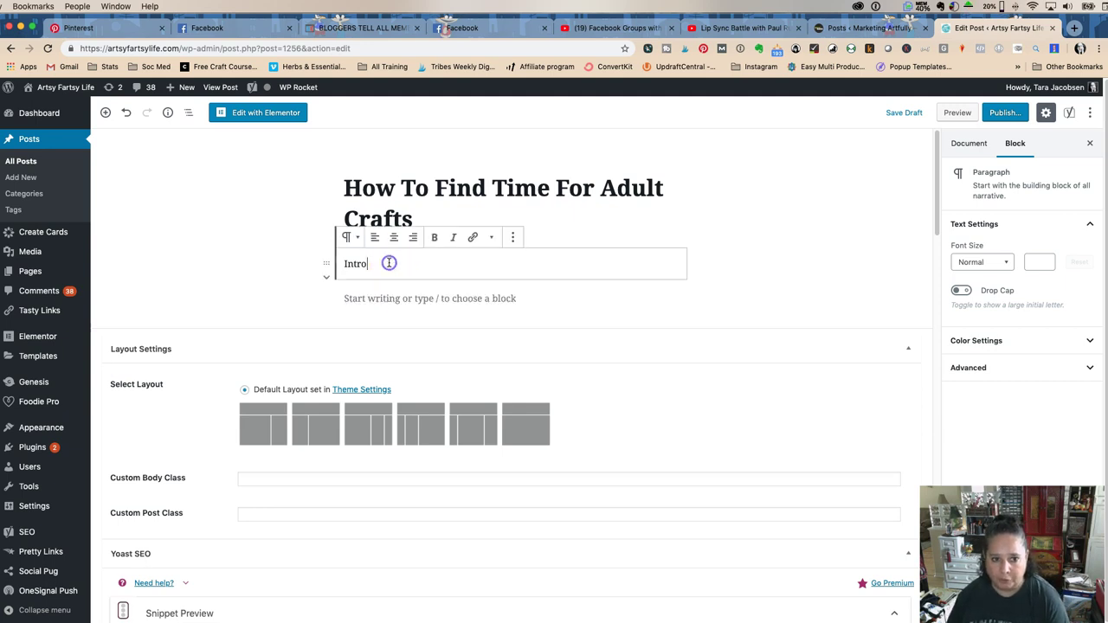
{"action": "key", "text": "Return"}
{"action": "type", "text": "into"}
- Insert the reusable block "FTC Disclosure 1" below the "into" paragraph
{"action": "key", "text": "Return"}
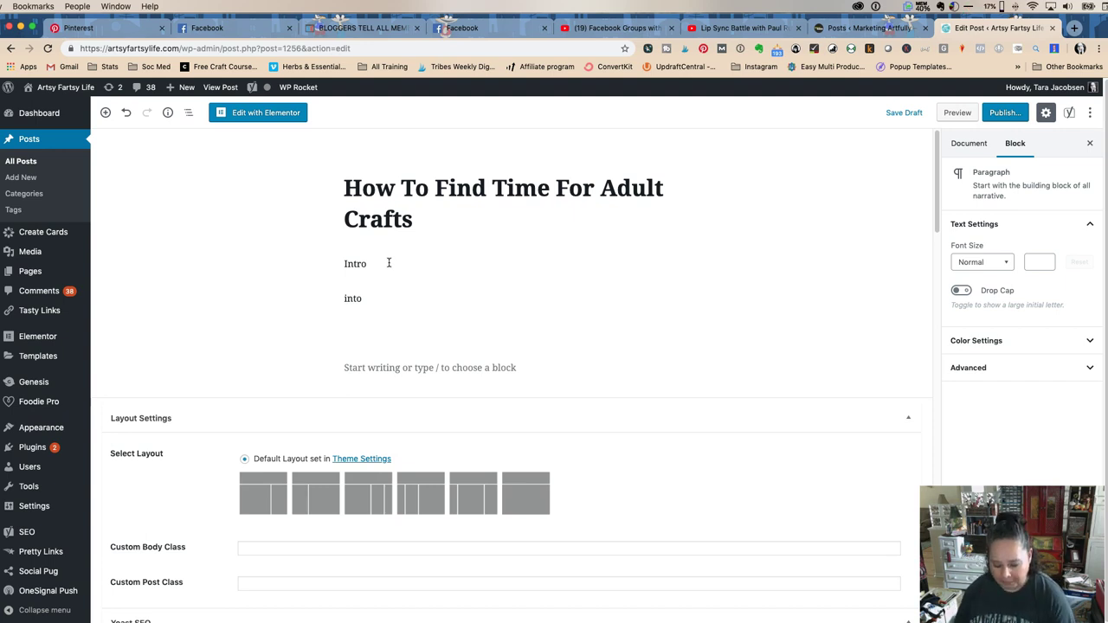
{"action": "type", "text": "/"}
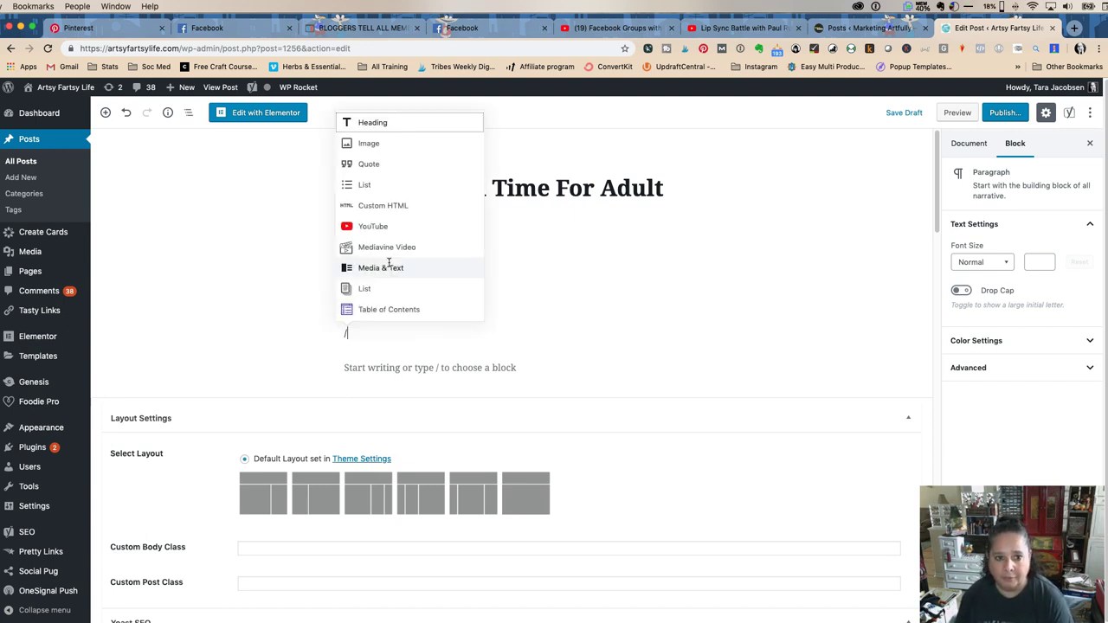
{"action": "type", "text": "ft"}
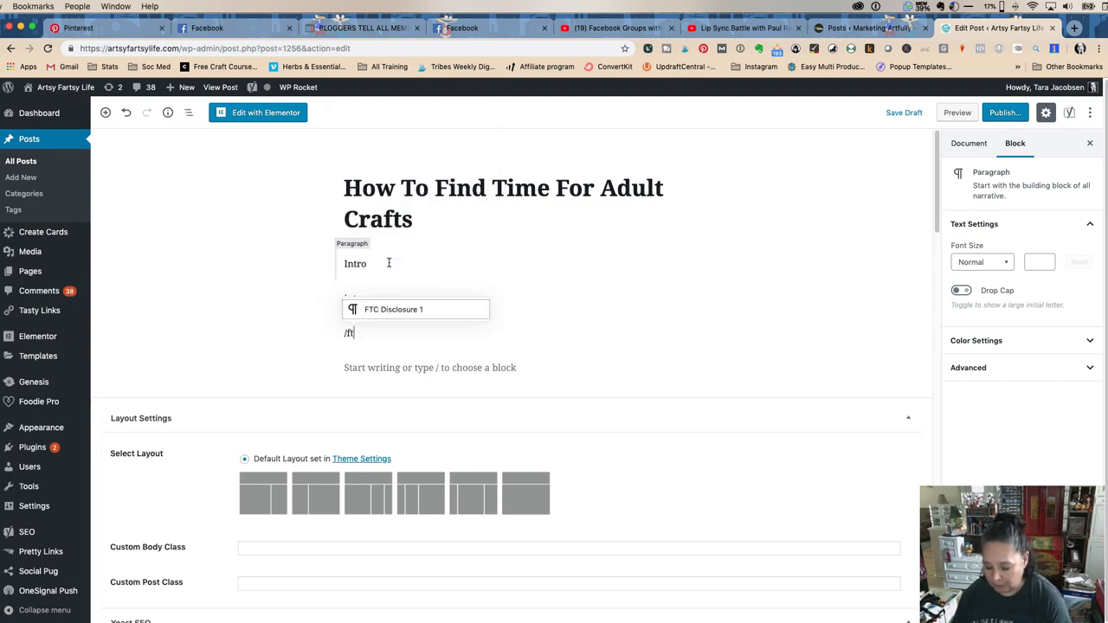
{"action": "left_click", "coordinate": [389, 309]}
- Below the disclosure, add an H2 heading "1. Schedule Time To Do Adult Crafts" with the placeholder paragraph "words go here" under it
{"action": "left_click", "coordinate": [378, 450]}
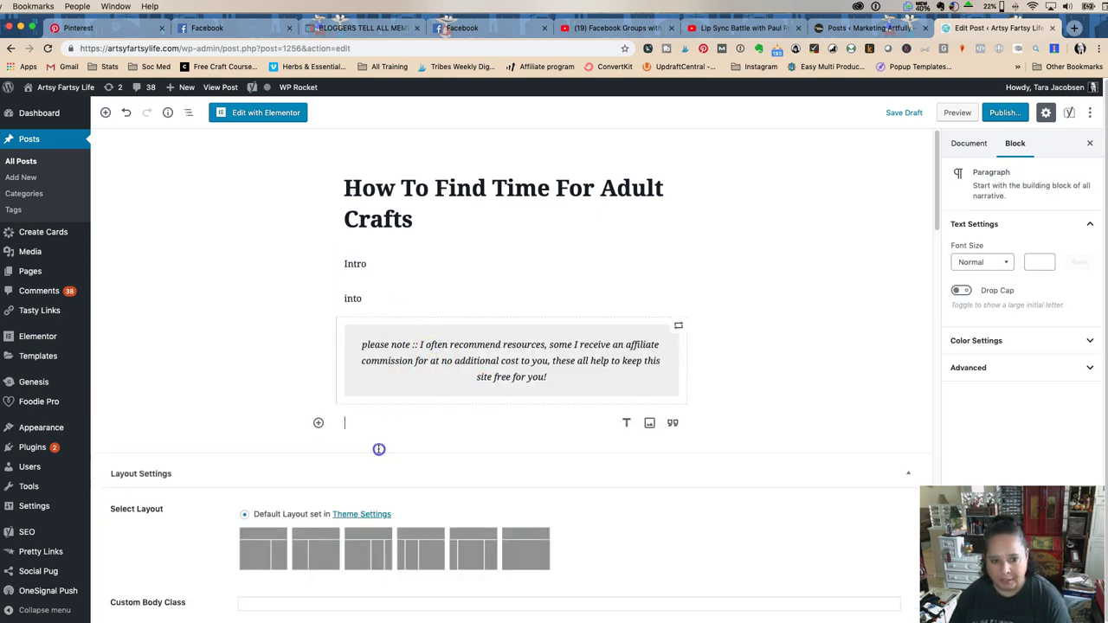
{"action": "scroll", "coordinate": [423, 413], "scroll_direction": "down", "scroll_amount": 4}
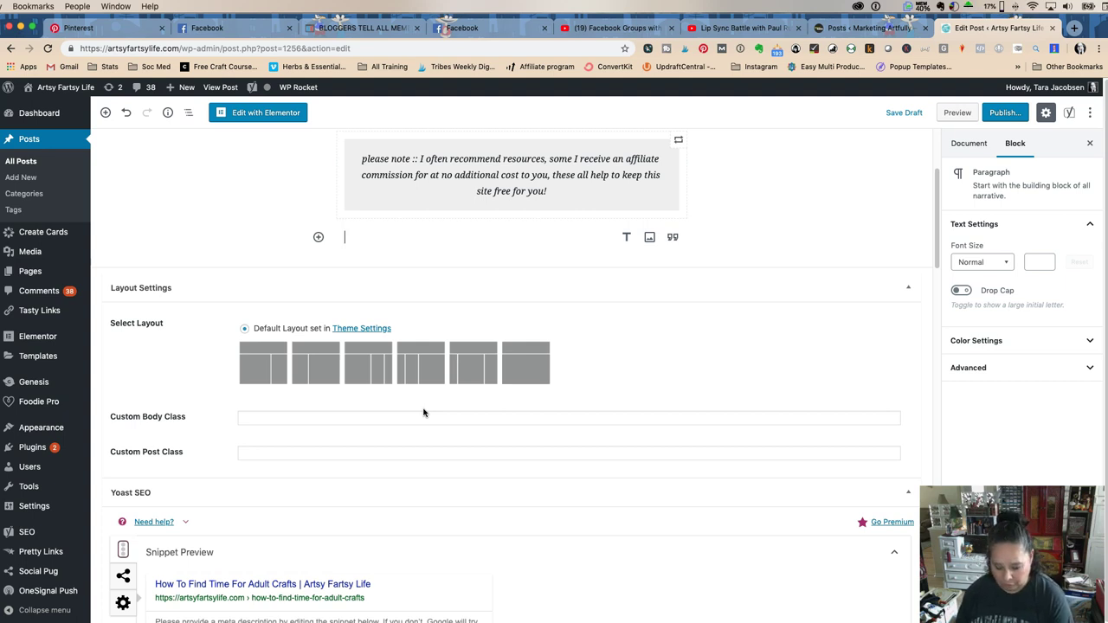
{"action": "type", "text": "/hea"}
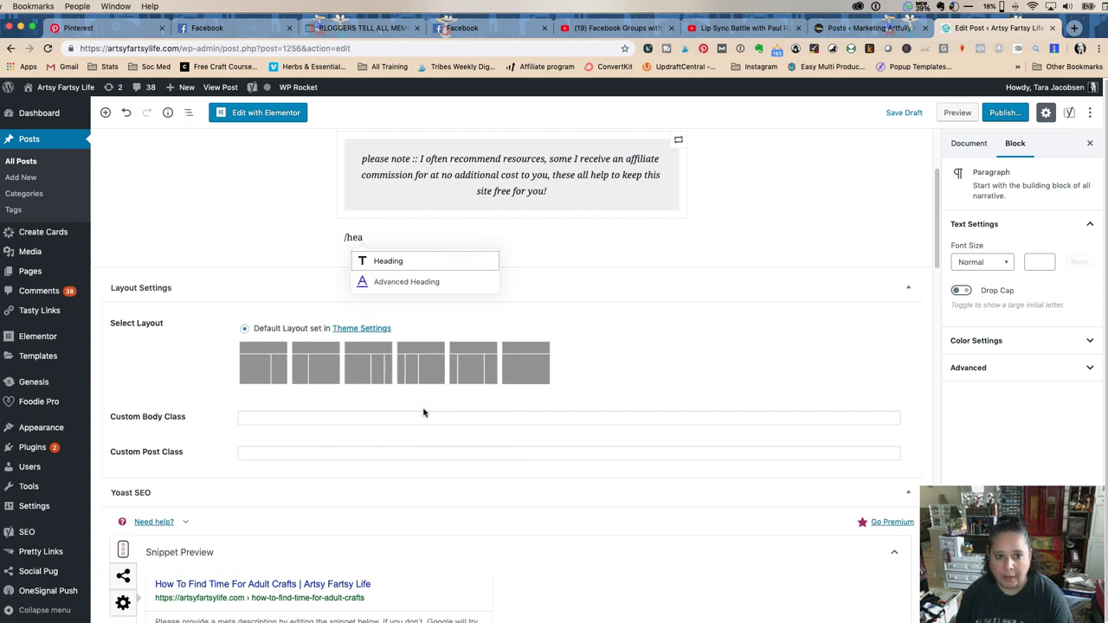
{"action": "key", "text": "Return"}
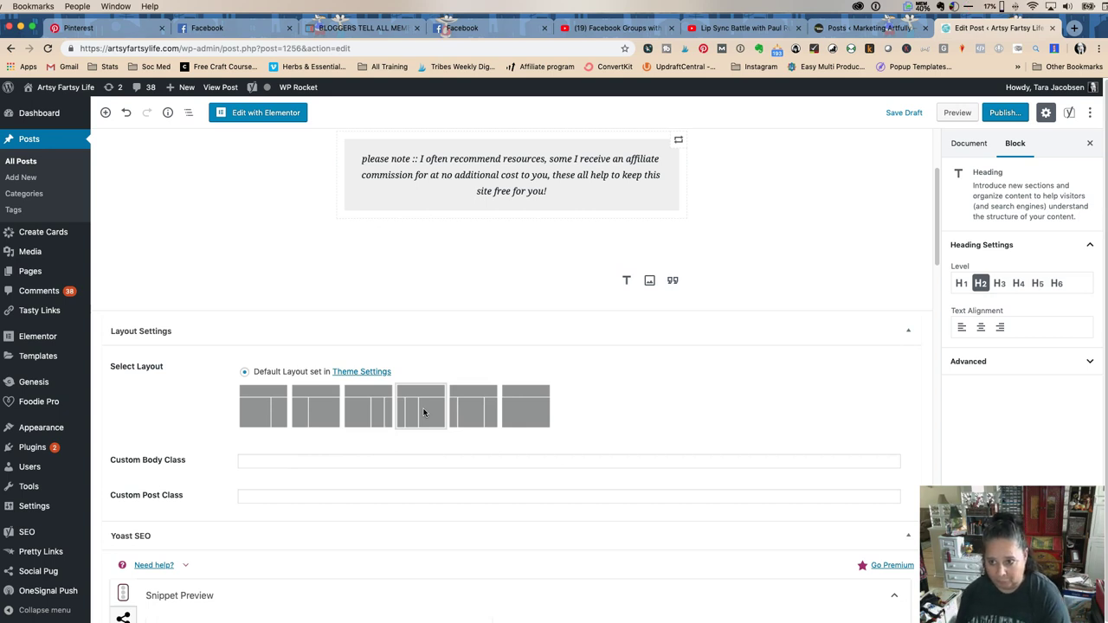
{"action": "type", "text": "1."}
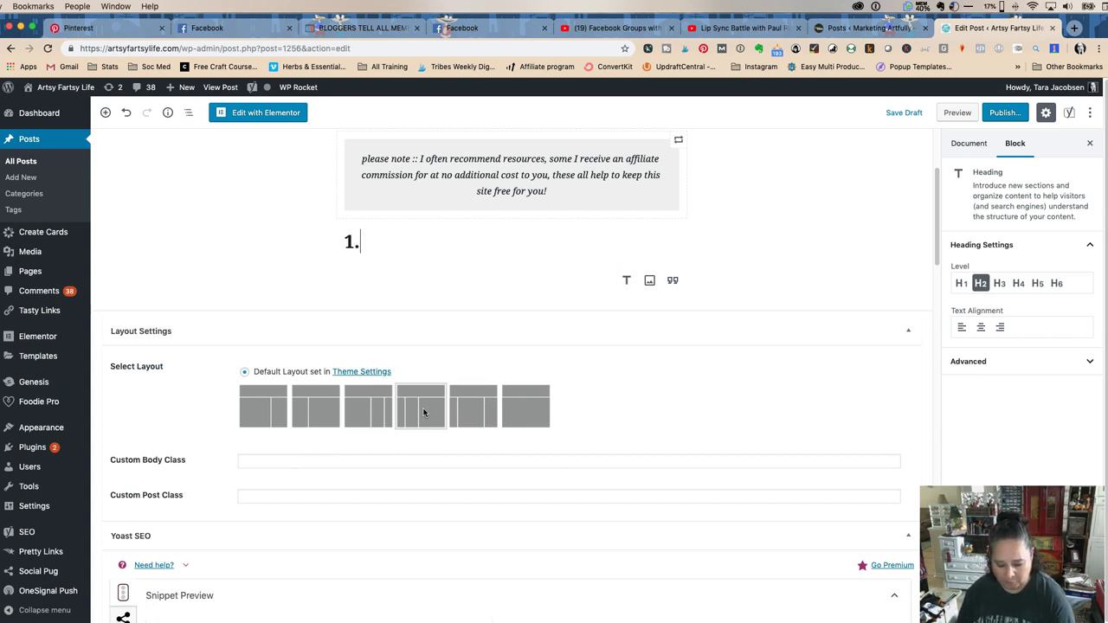
{"action": "type", "text": " Sched"}
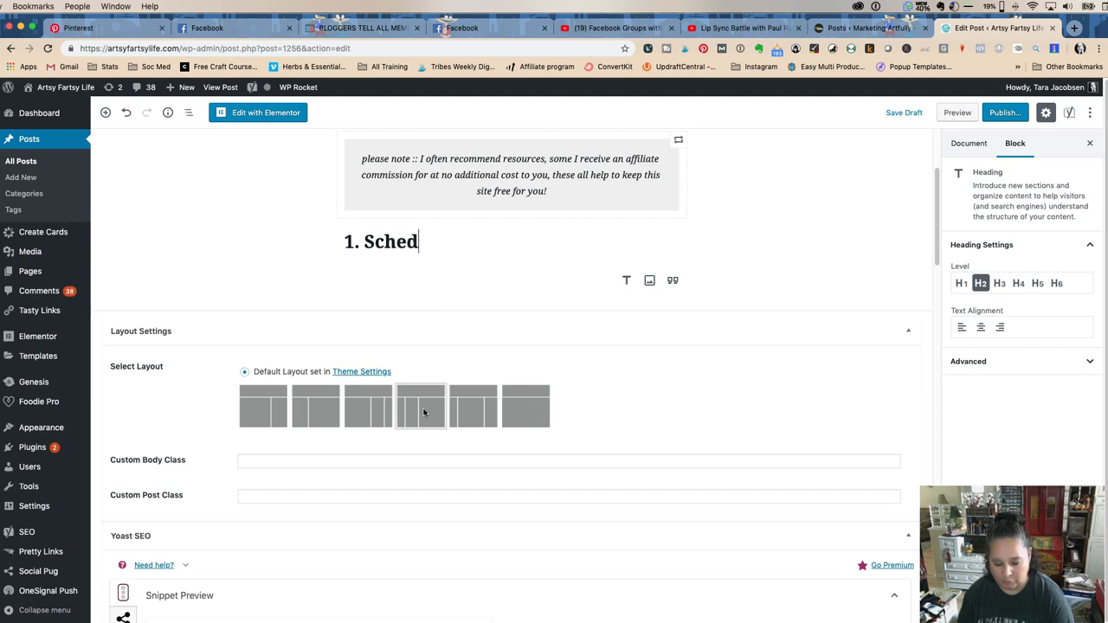
{"action": "type", "text": "ule Time To"}
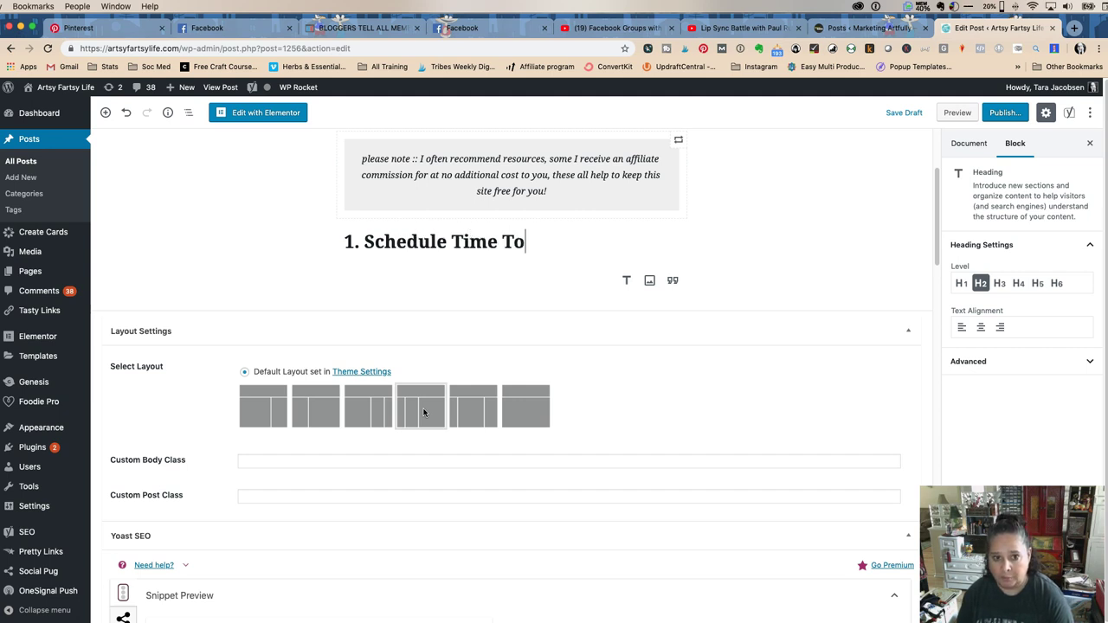
{"action": "type", "text": " Do Adul"}
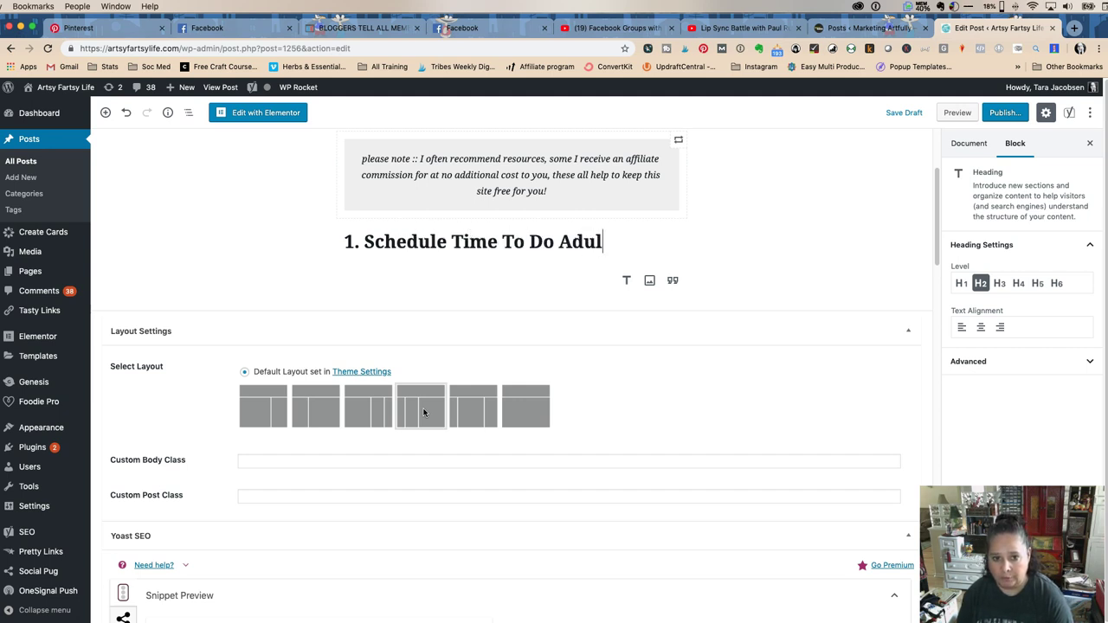
{"action": "type", "text": "t Crafts"}
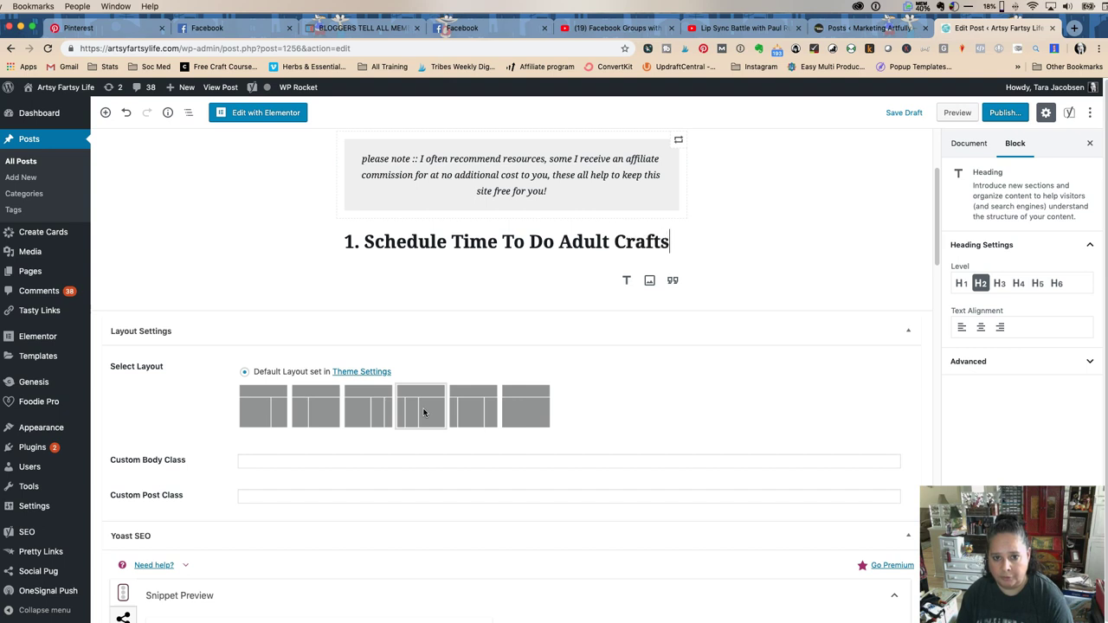
{"action": "key", "text": "Return"}
{"action": "type", "text": "words go here"}
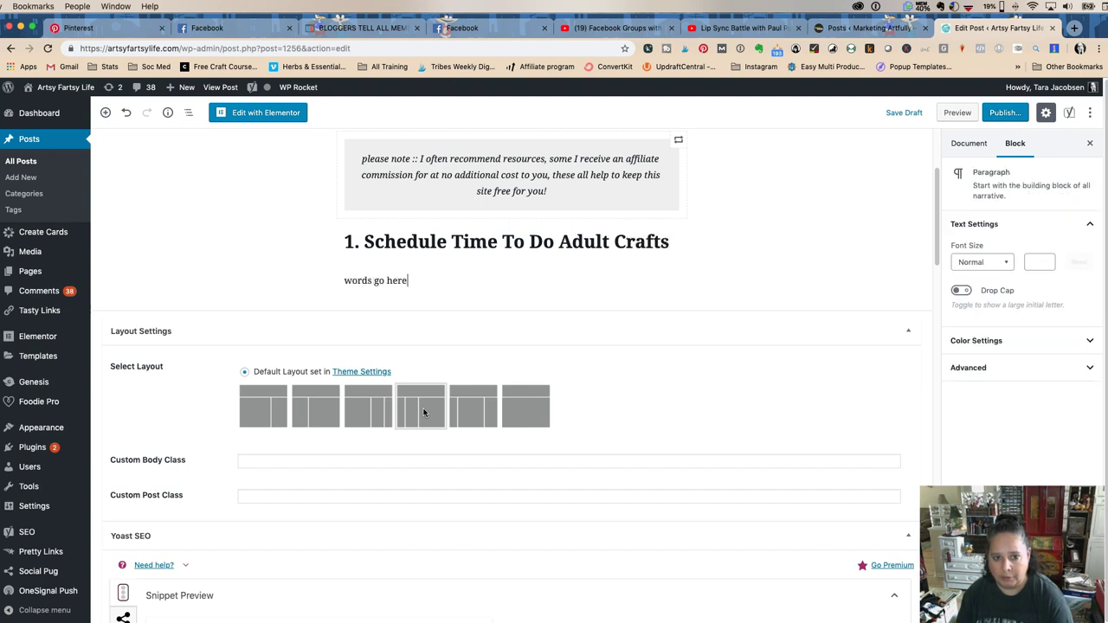
- Add a second H2 heading "2. Stop Working At A Particular Time" with the placeholder paragraph "words" under it
{"action": "key", "text": "Return"}
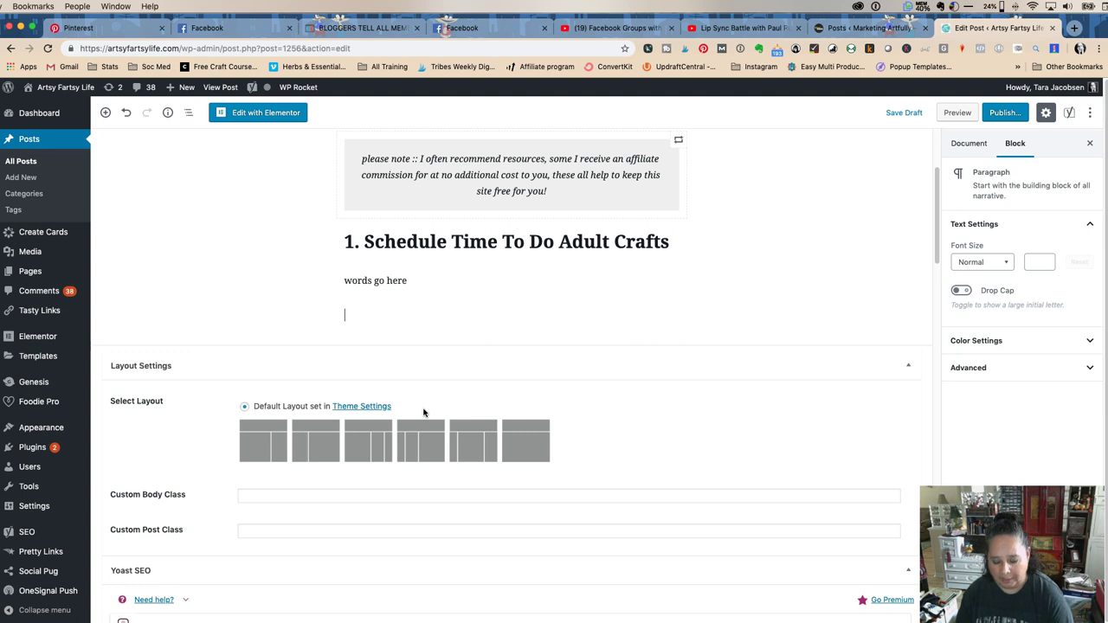
{"action": "type", "text": "/"}
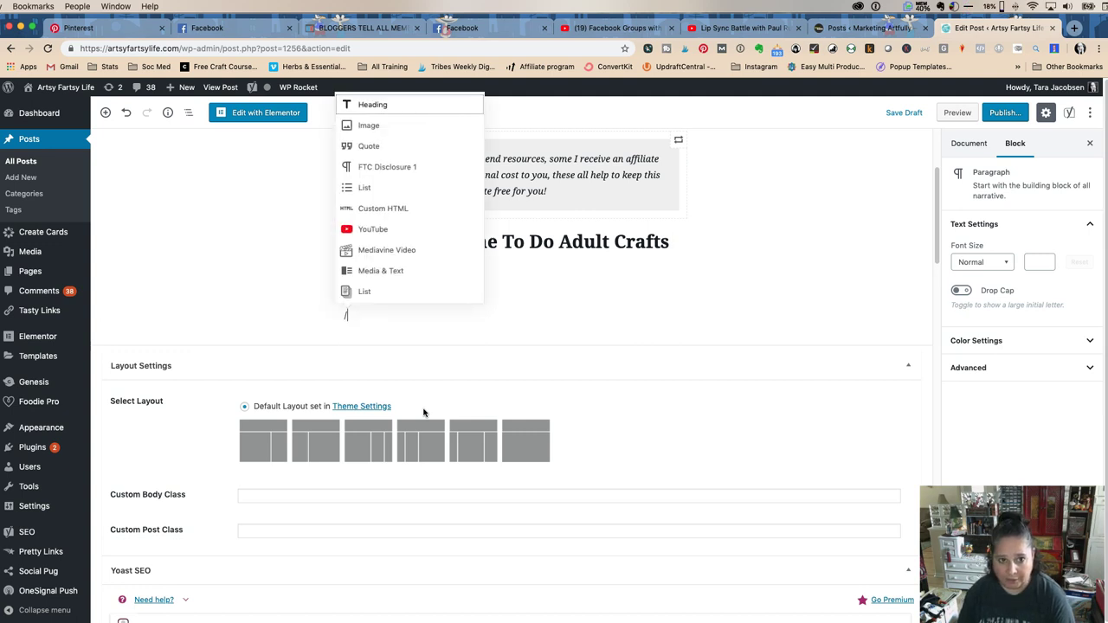
{"action": "type", "text": "hea"}
{"action": "key", "text": "Return"}
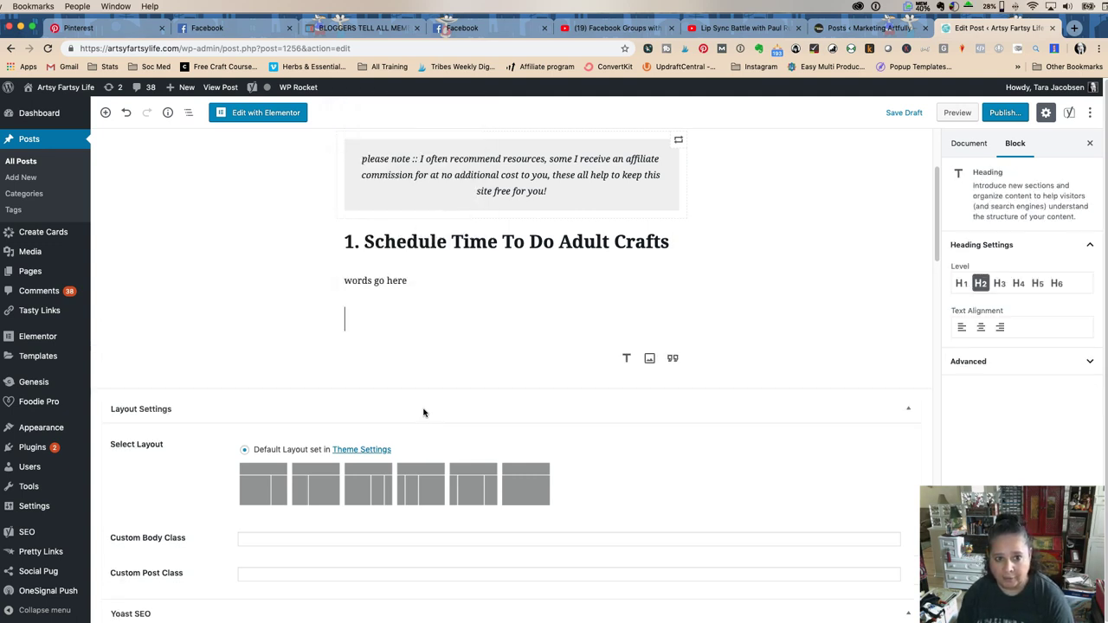
{"action": "type", "text": "2"}
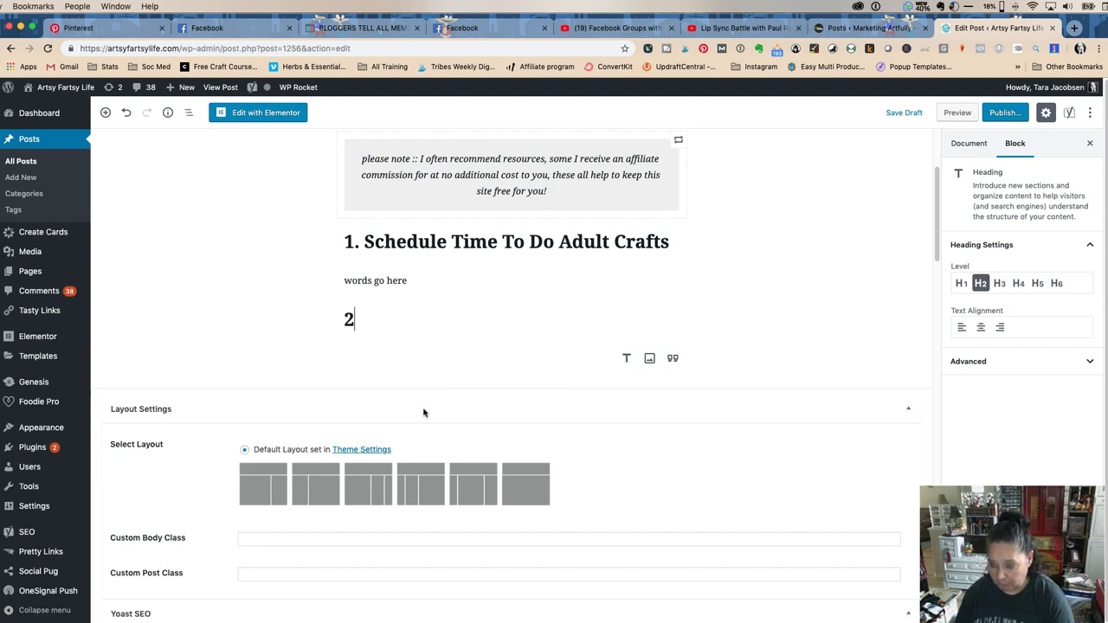
{"action": "type", "text": ". Stop Wo"}
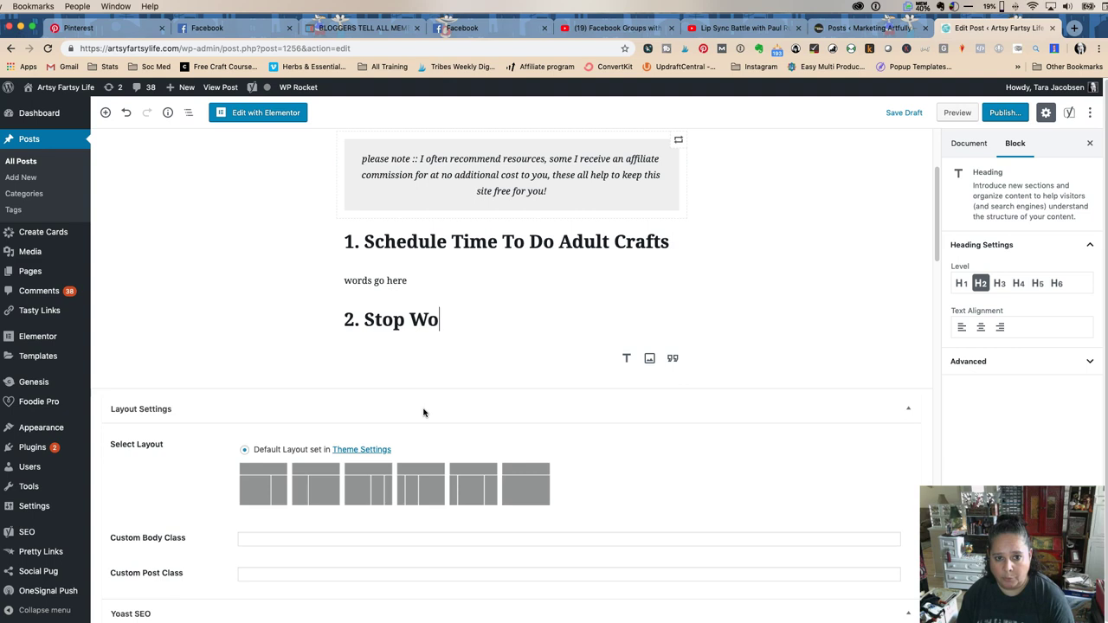
{"action": "type", "text": "rking A"}
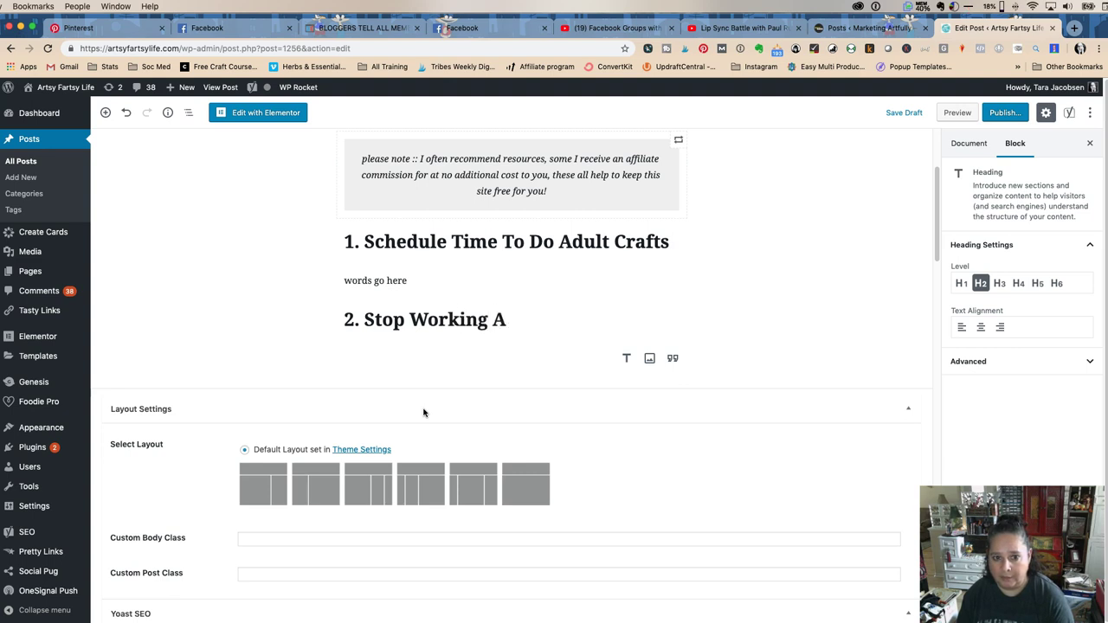
{"action": "type", "text": "t A Partic"}
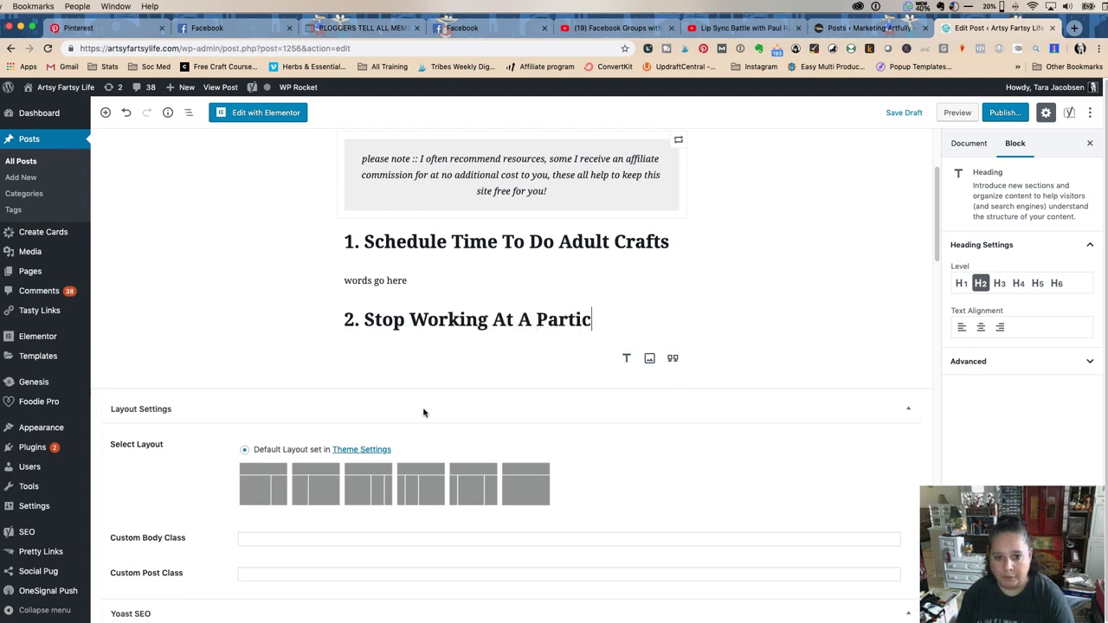
{"action": "type", "text": "ular Time"}
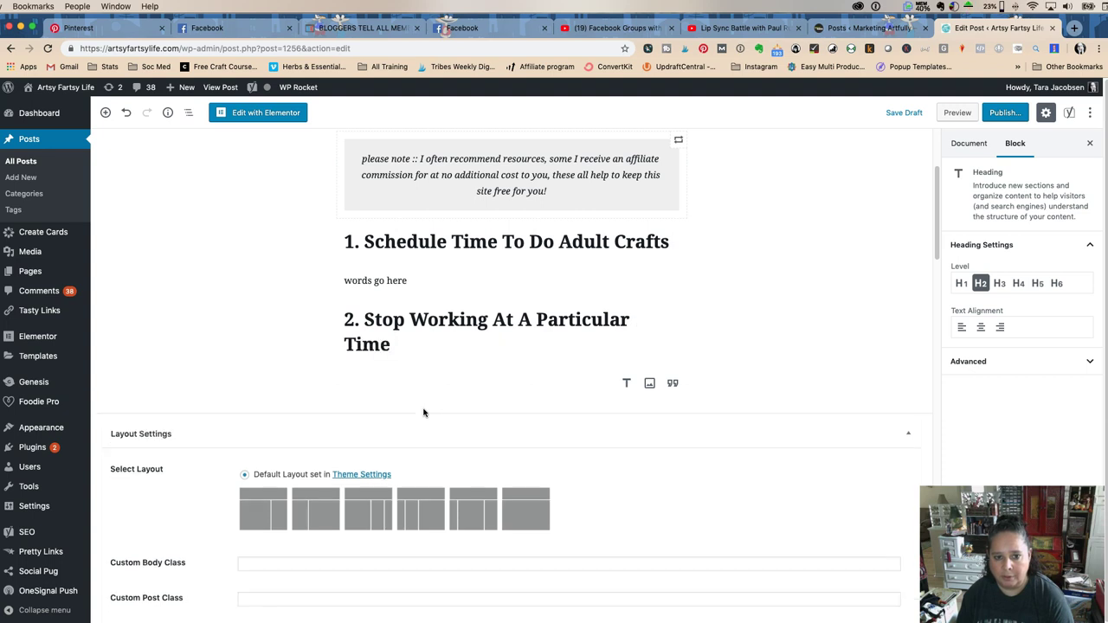
{"action": "key", "text": "Return"}
{"action": "type", "text": "words"}
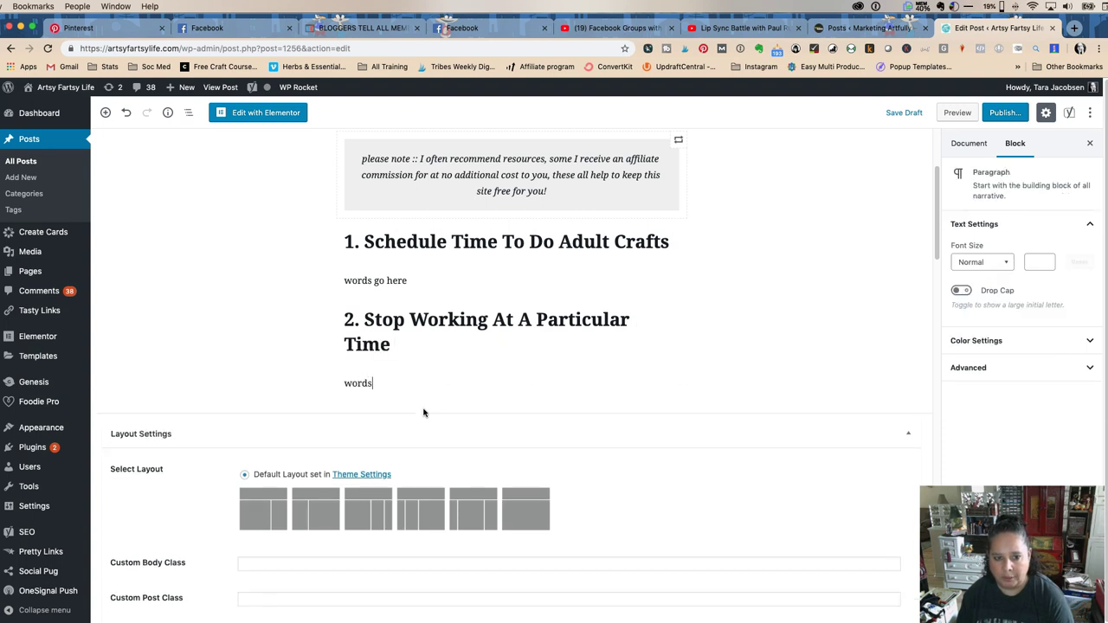
- Add a third H2 heading "3. Get Help For Dedicate Time" with the placeholder paragraph "work" and an empty block under it
{"action": "key", "text": "Return"}
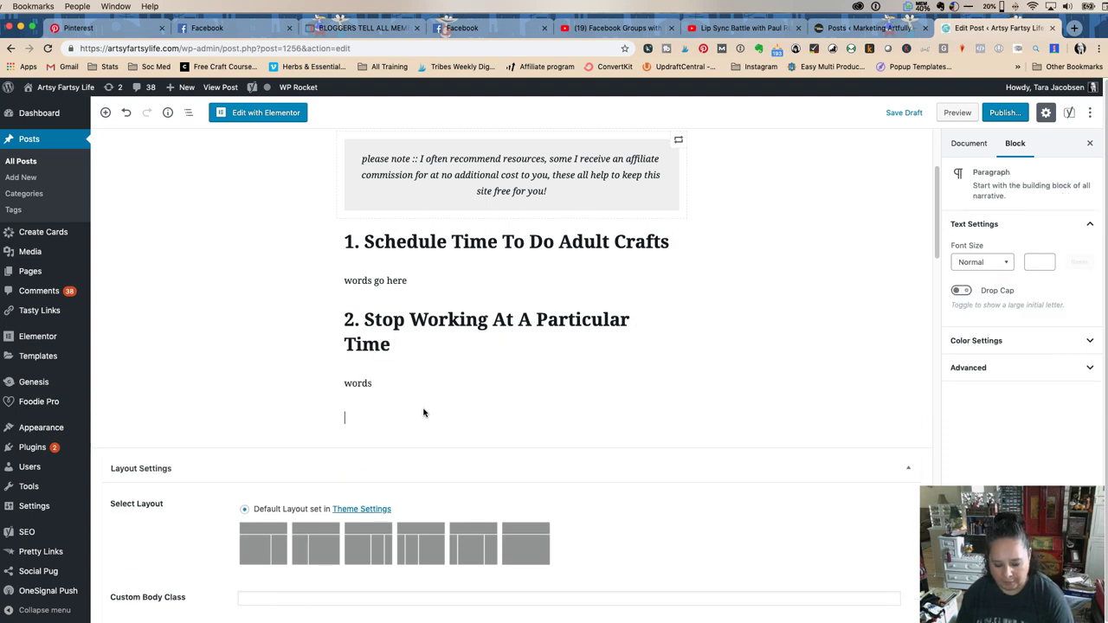
{"action": "type", "text": "/hea"}
{"action": "key", "text": "Return"}
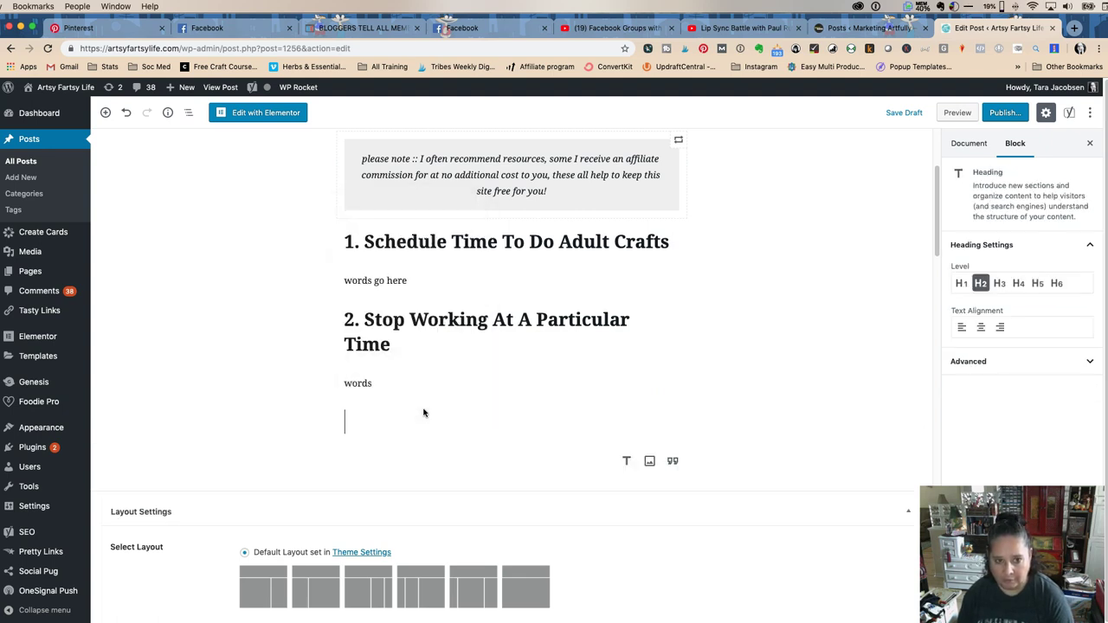
{"action": "type", "text": "3."}
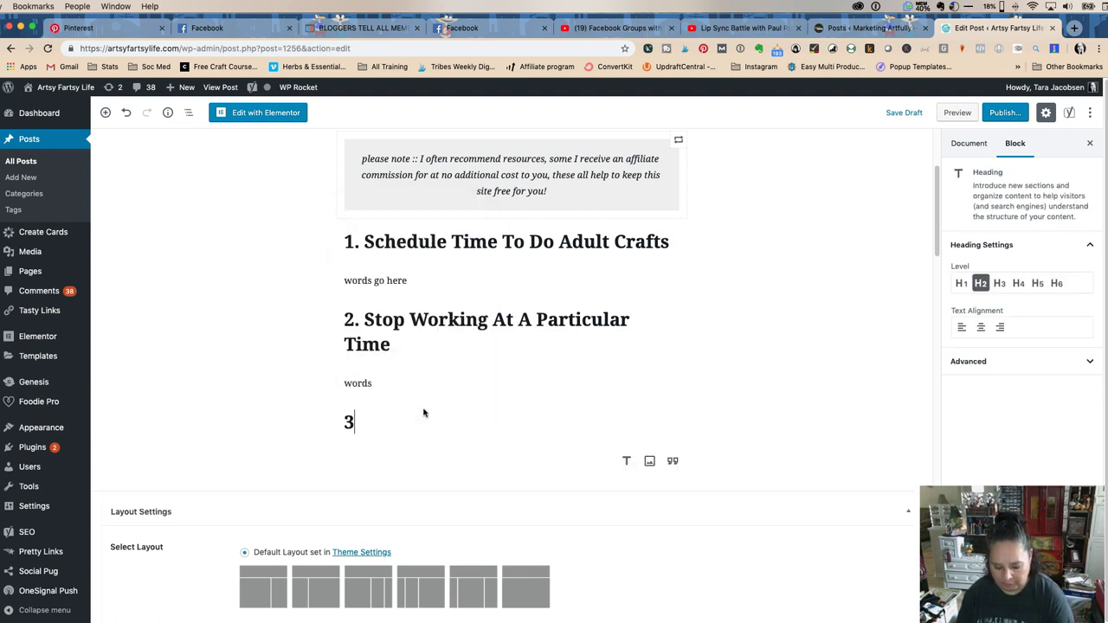
{"action": "type", "text": "Get"}
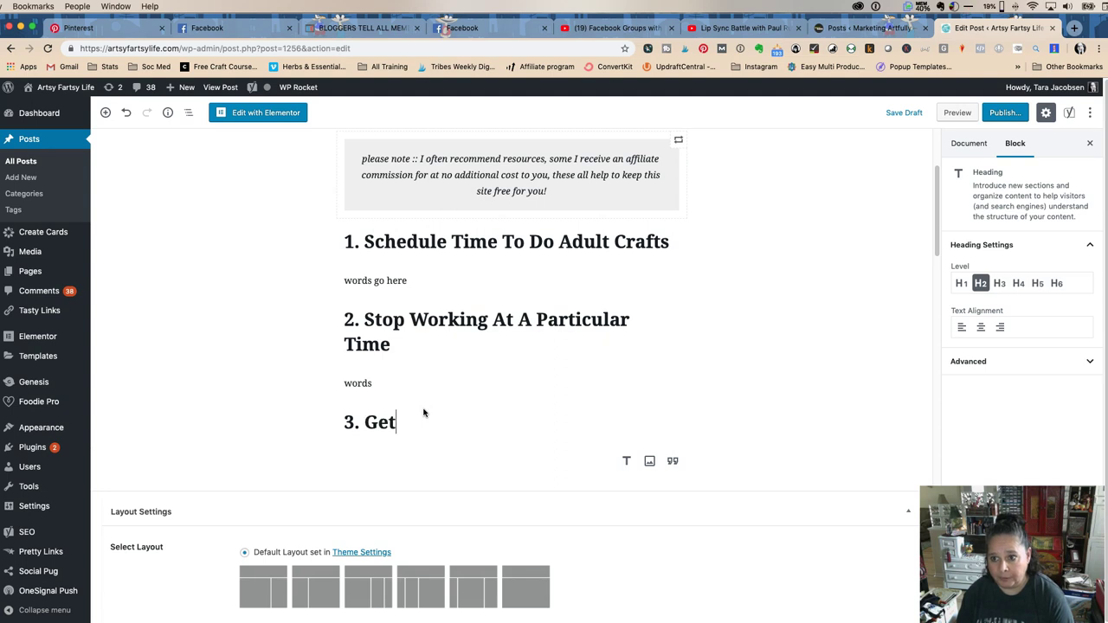
{"action": "type", "text": " Help "}
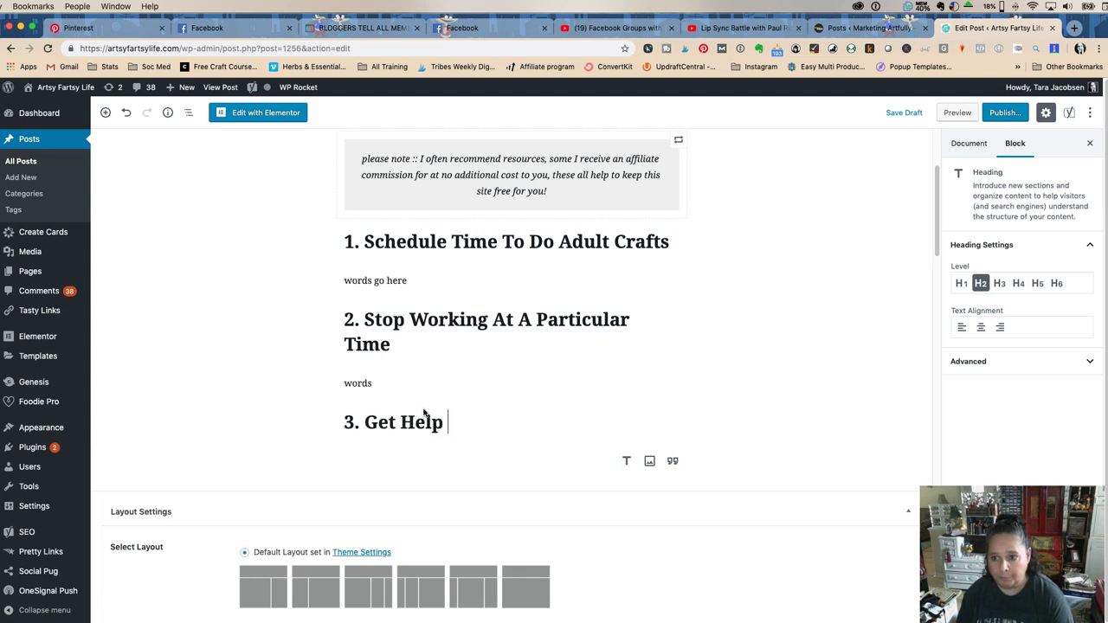
{"action": "type", "text": "For Dedicate Time"}
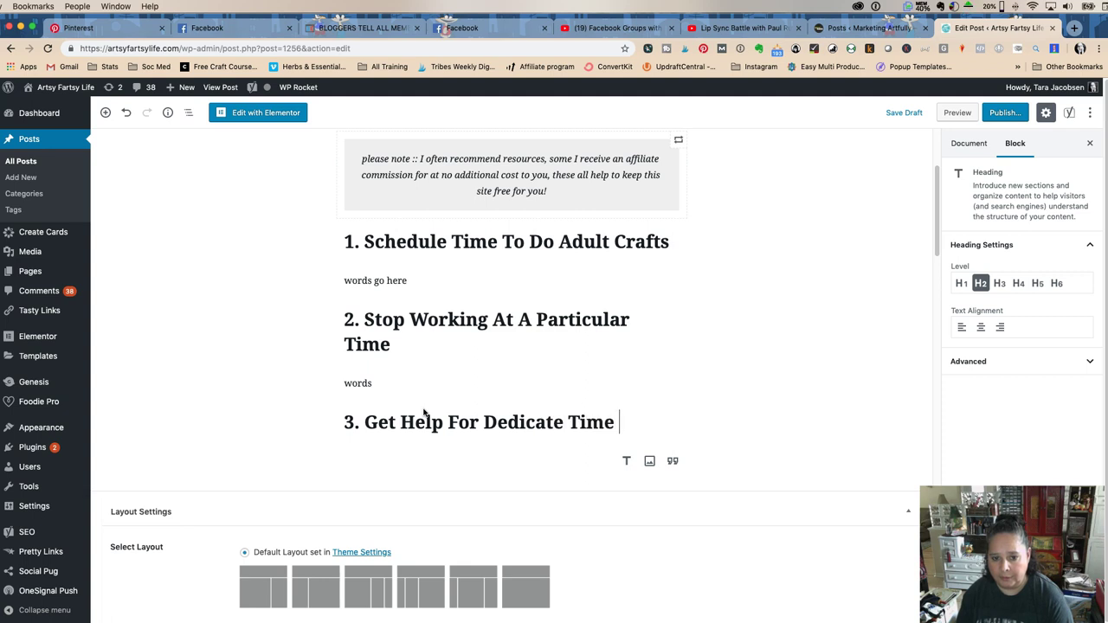
{"action": "key", "text": "Return"}
{"action": "type", "text": "work"}
{"action": "key", "text": "Return"}
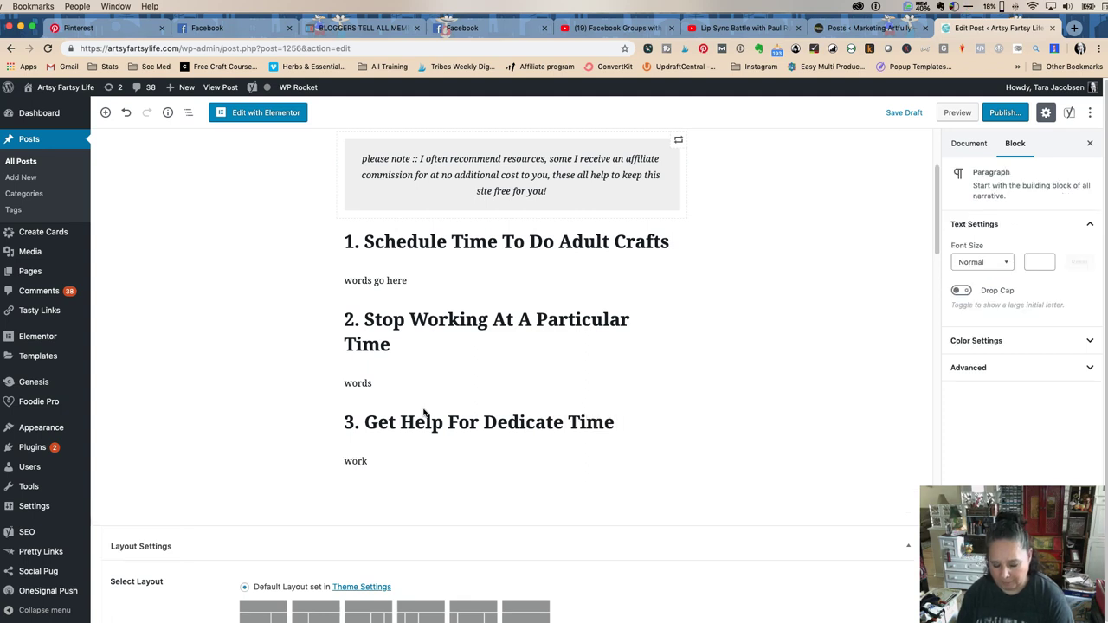
- Add a fourth H2 heading "4. Say No To Other Things" with the placeholder paragraph "words" under it
{"action": "type", "text": "/4"}
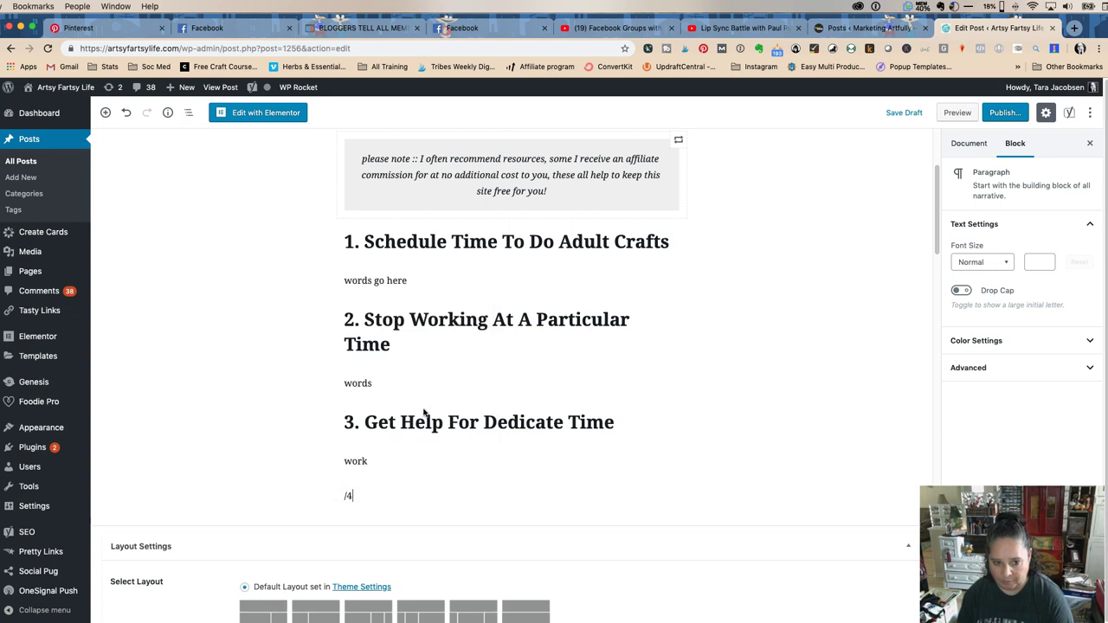
{"action": "key", "text": "BackSpace"}
{"action": "type", "text": "hea"}
{"action": "key", "text": "Return"}
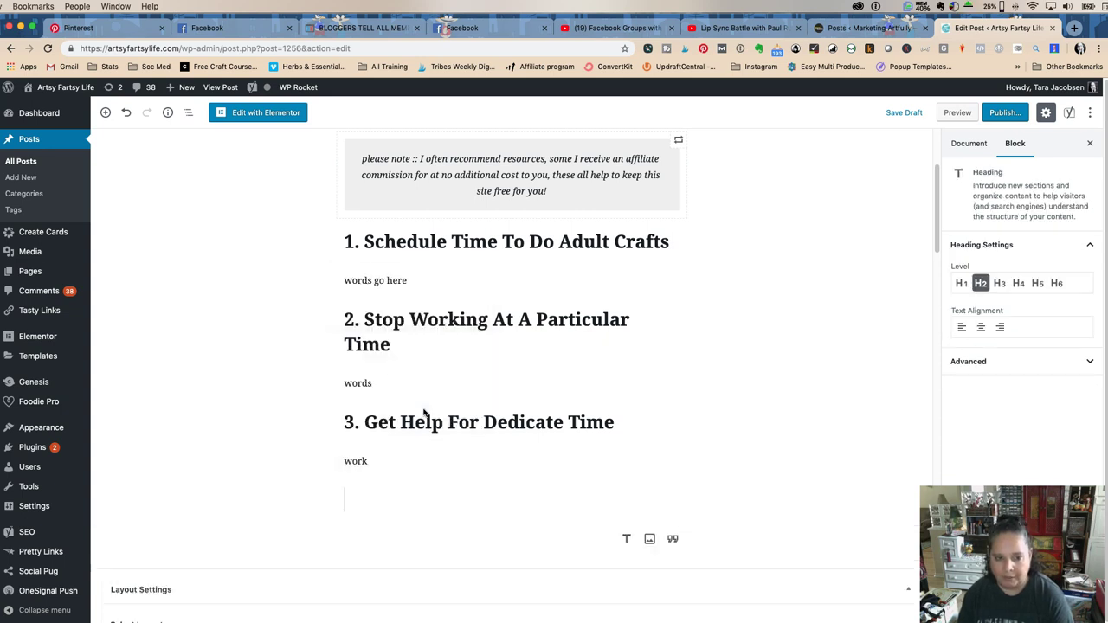
{"action": "type", "text": "4."}
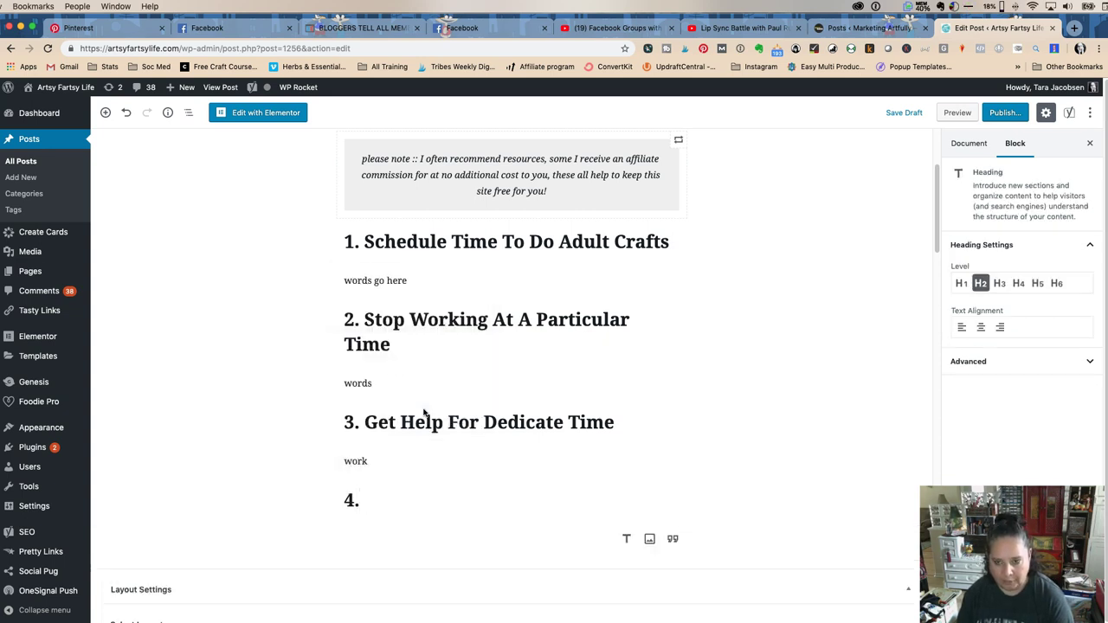
{"action": "type", "text": " Say No"}
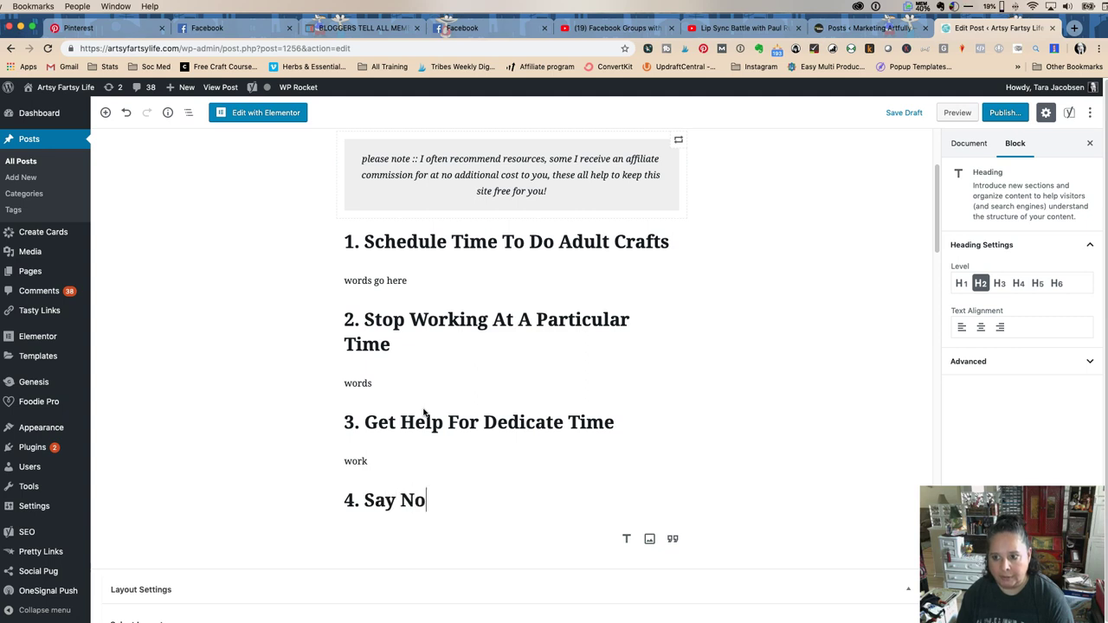
{"action": "type", "text": " To Other THings"}
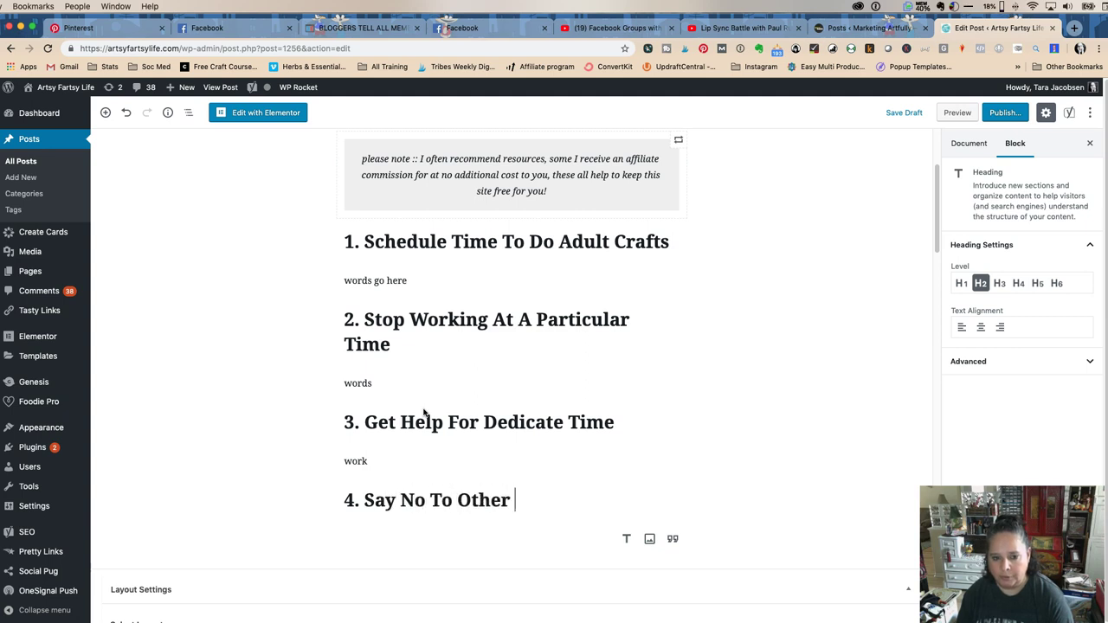
{"action": "key", "text": "BackSpace"}
{"action": "key", "text": "BackSpace"}
{"action": "key", "text": "BackSpace"}
{"action": "key", "text": "BackSpace"}
{"action": "key", "text": "BackSpace"}
{"action": "type", "text": "hings"}
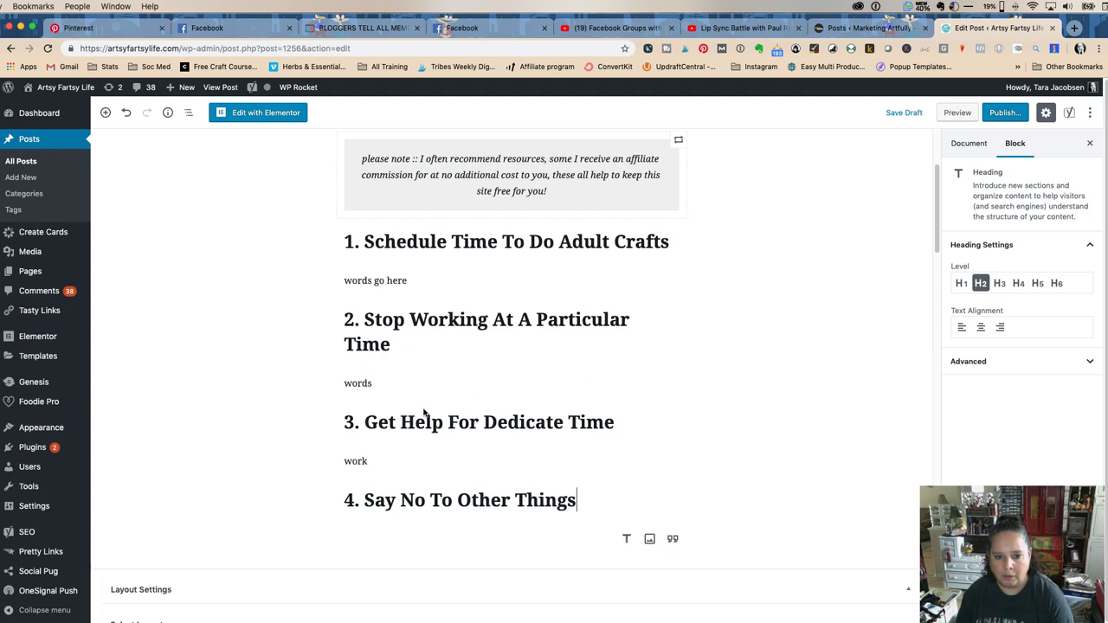
{"action": "key", "text": "Return"}
{"action": "type", "text": "words"}
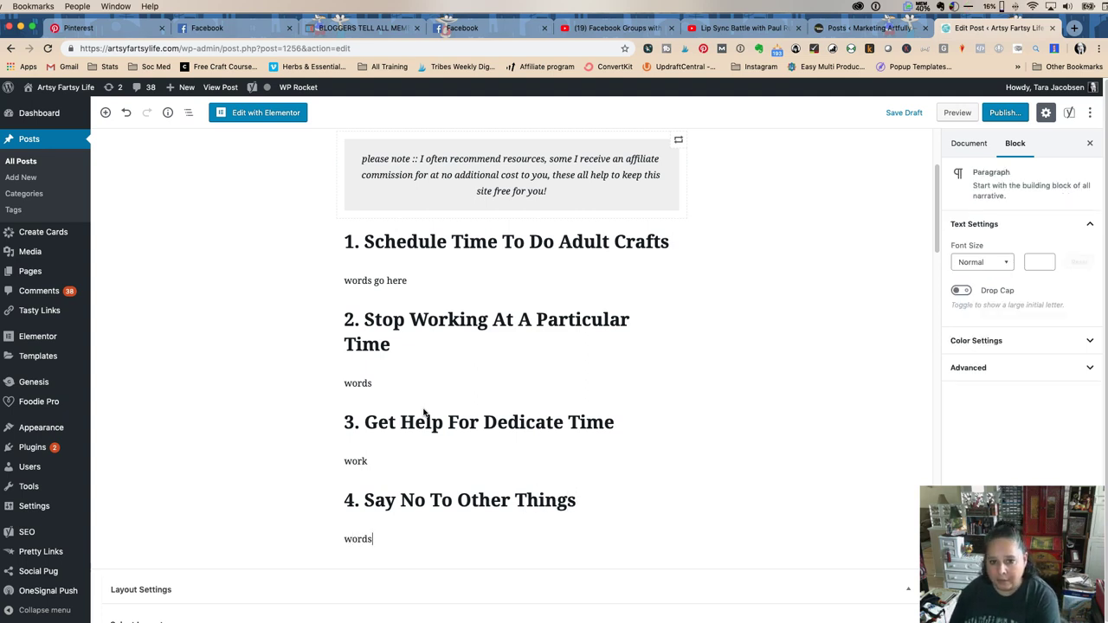
- Insert a Mediavine Video block above the "Intro" paragraph with the video "Being An Alzheimers or Dementia Caretaker... A Crazy Time"
{"action": "scroll", "coordinate": [424, 390], "scroll_direction": "up", "scroll_amount": 5}
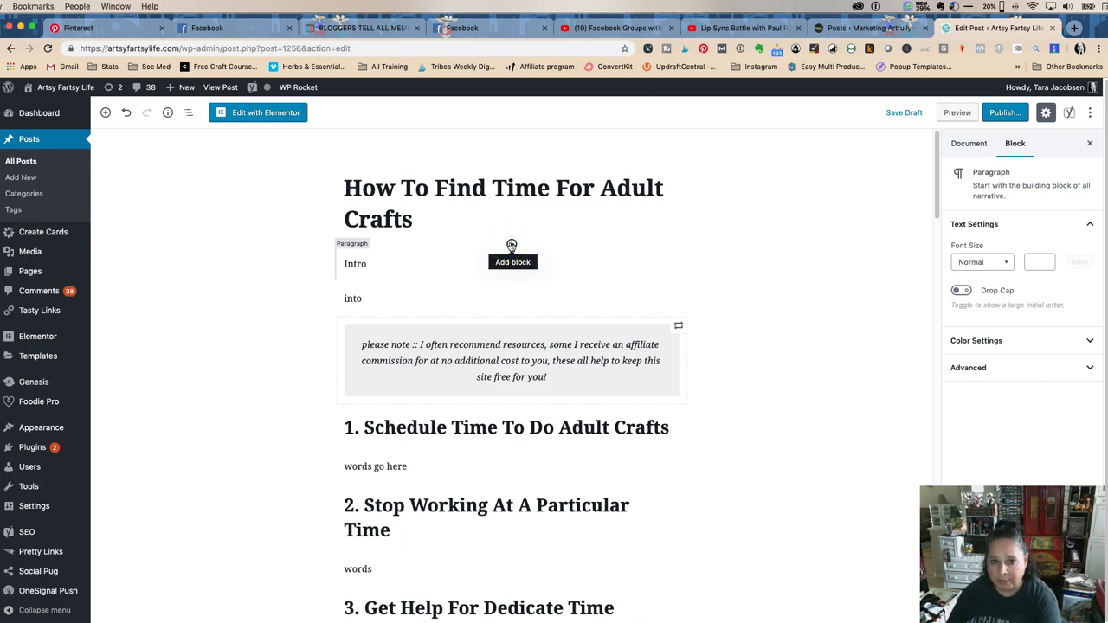
{"action": "left_click", "coordinate": [512, 244]}
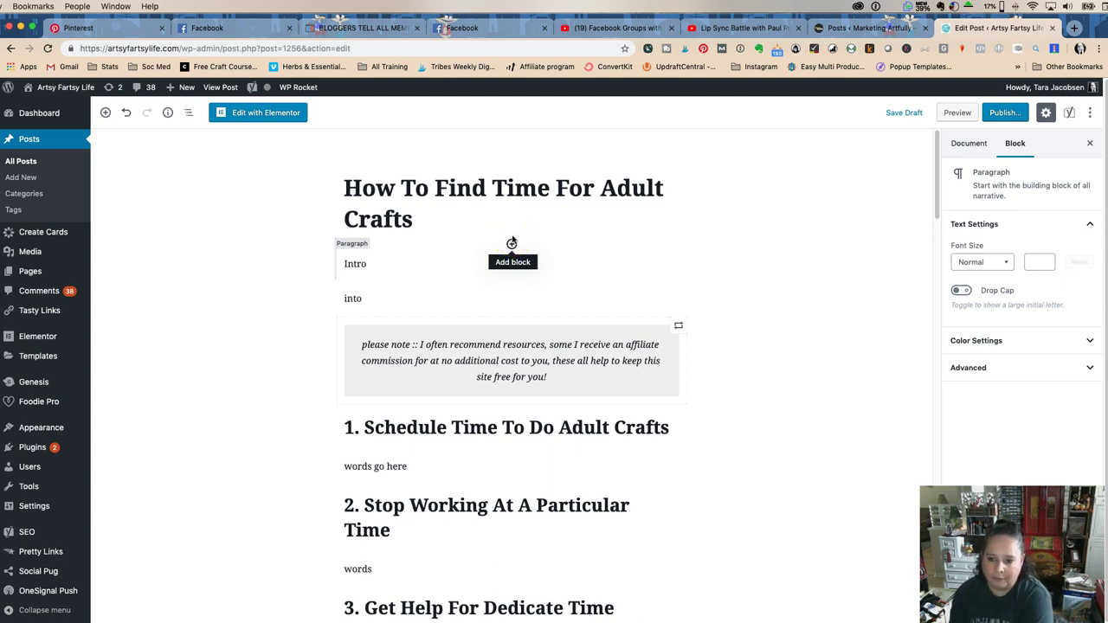
{"action": "left_click", "coordinate": [511, 243]}
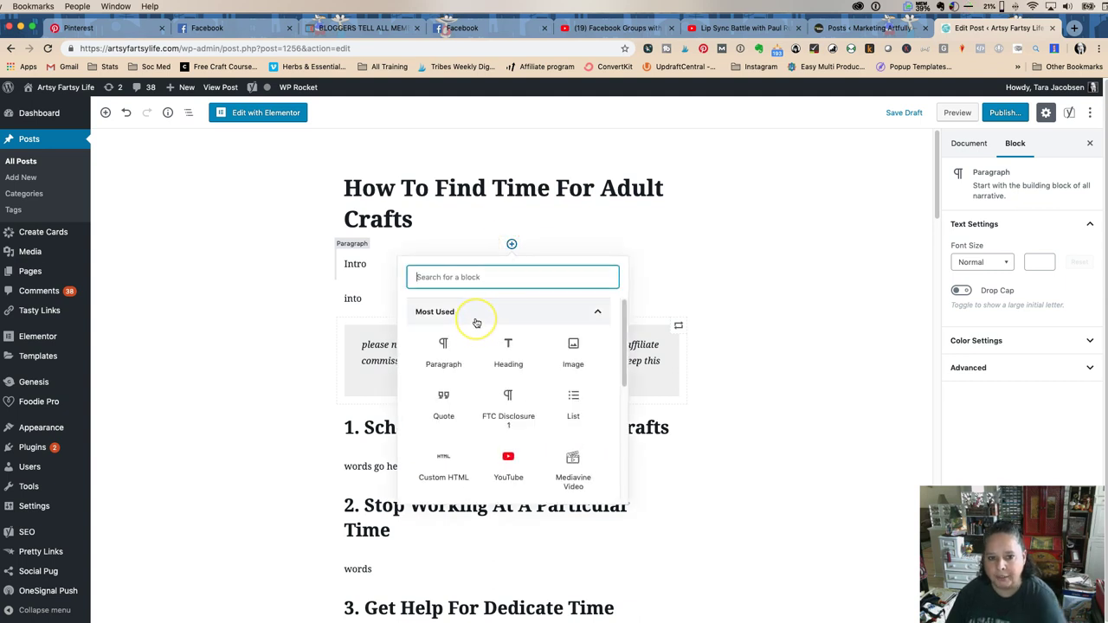
{"action": "type", "text": "/"}
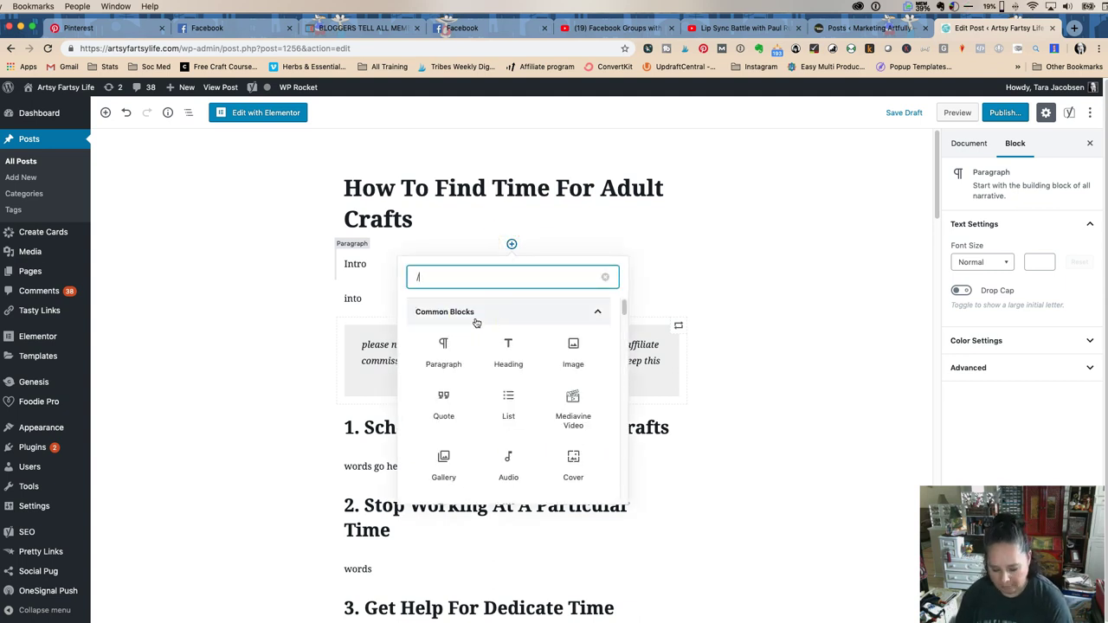
{"action": "type", "text": "medi"}
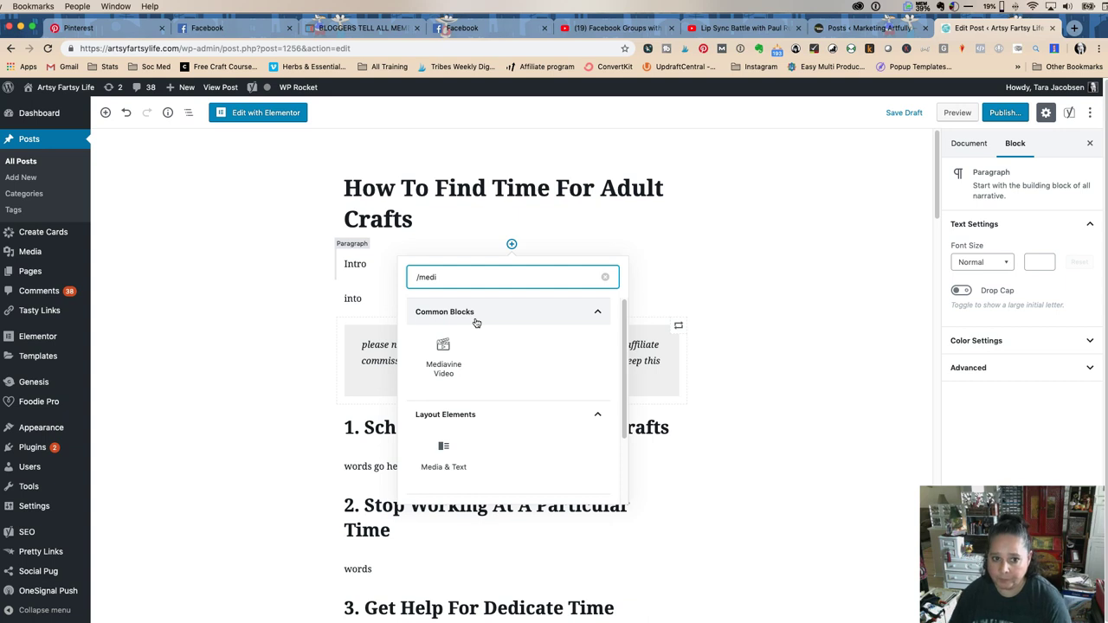
{"action": "left_click", "coordinate": [445, 359]}
{"action": "left_click", "coordinate": [167, 206]}
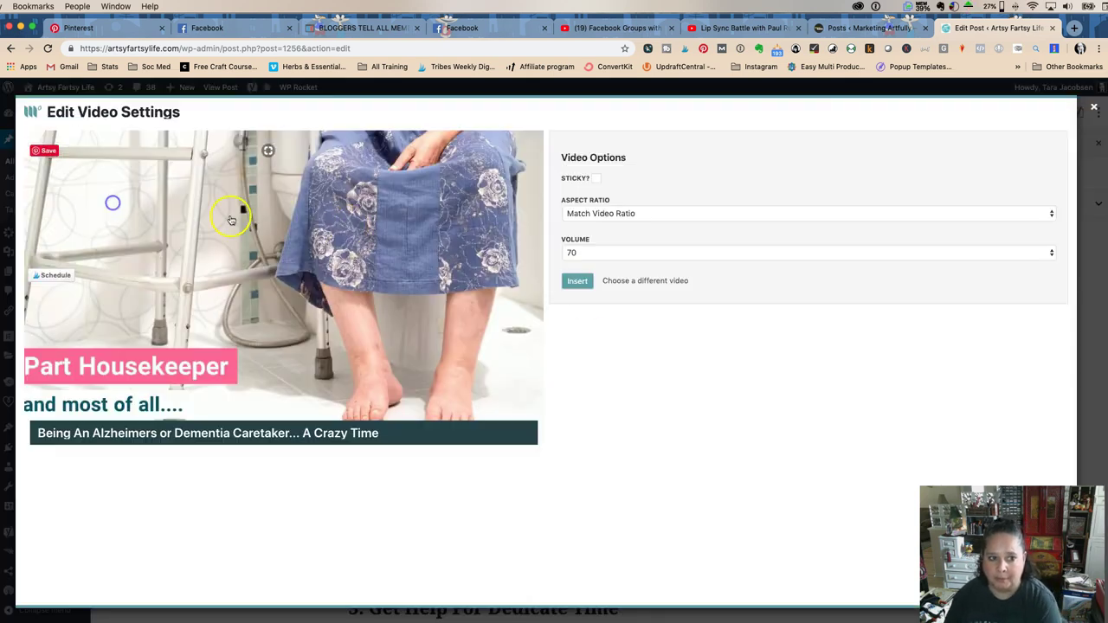
{"action": "left_click", "coordinate": [579, 282]}
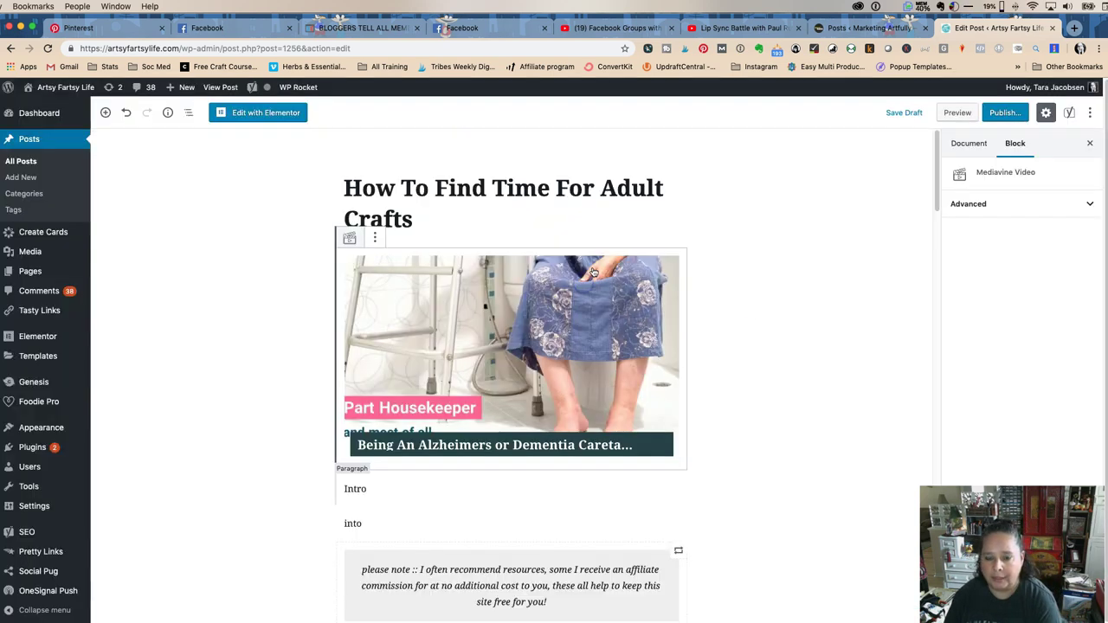
- Insert an Image block between the video and the "Intro" paragraph
{"action": "scroll", "coordinate": [831, 312], "scroll_direction": "down", "scroll_amount": 5}
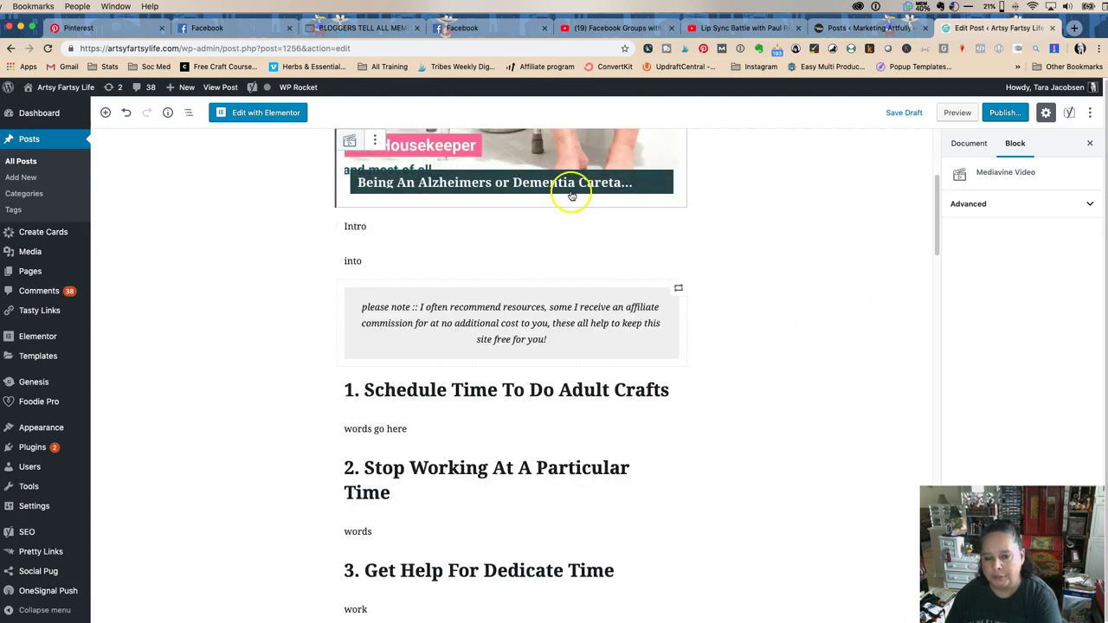
{"action": "scroll", "coordinate": [589, 248], "scroll_direction": "up", "scroll_amount": 3}
{"action": "scroll", "coordinate": [589, 249], "scroll_direction": "up", "scroll_amount": 1}
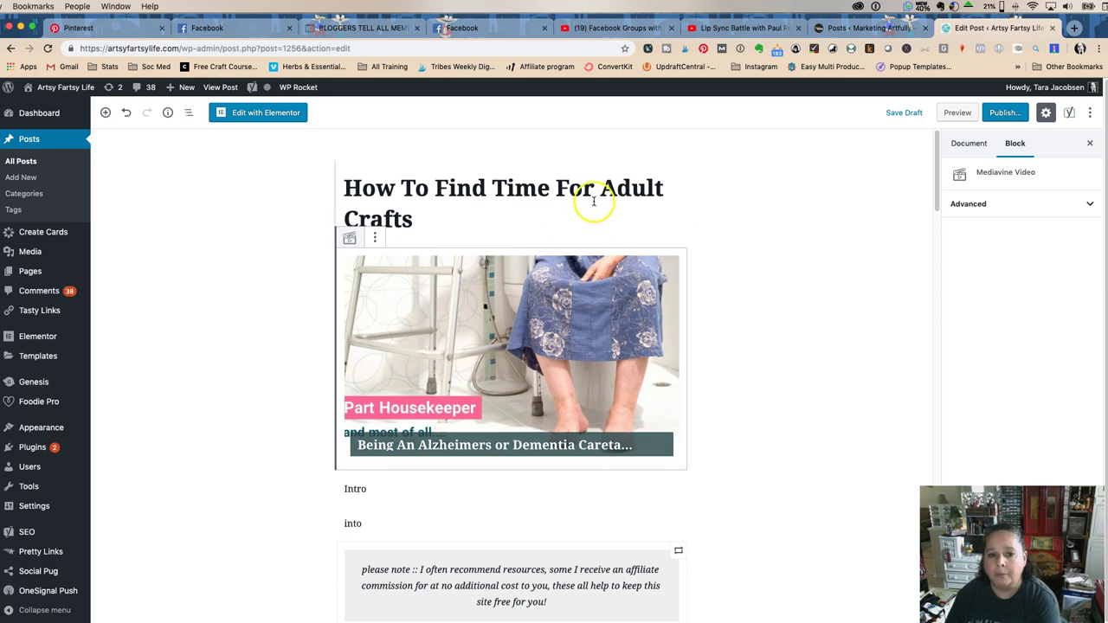
{"action": "scroll", "coordinate": [594, 204], "scroll_direction": "down", "scroll_amount": 5}
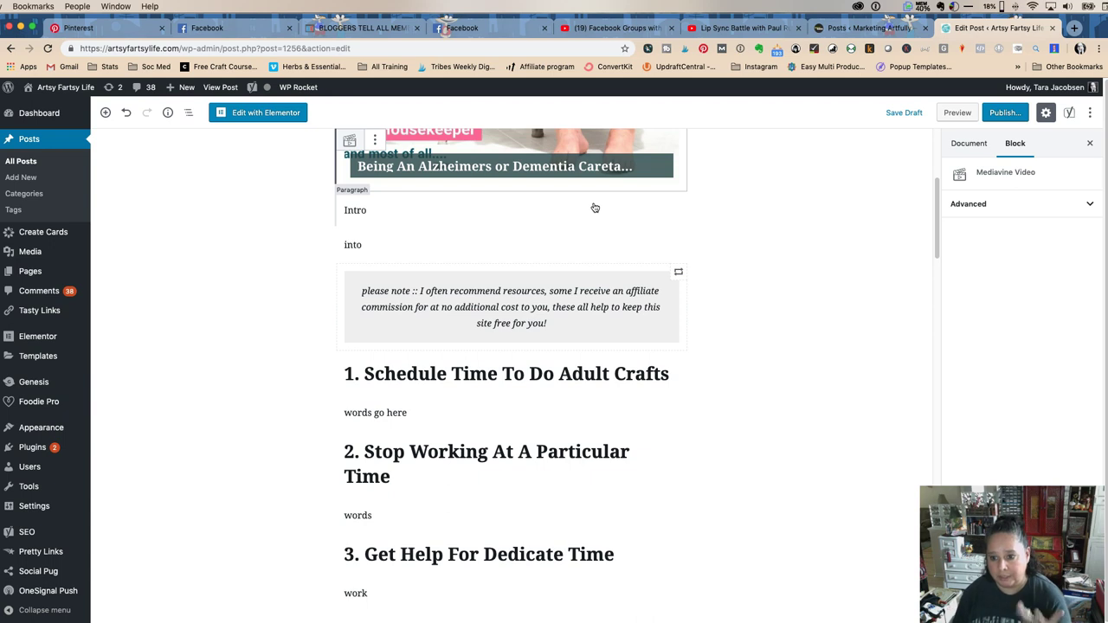
{"action": "mouse_move", "coordinate": [512, 193]}
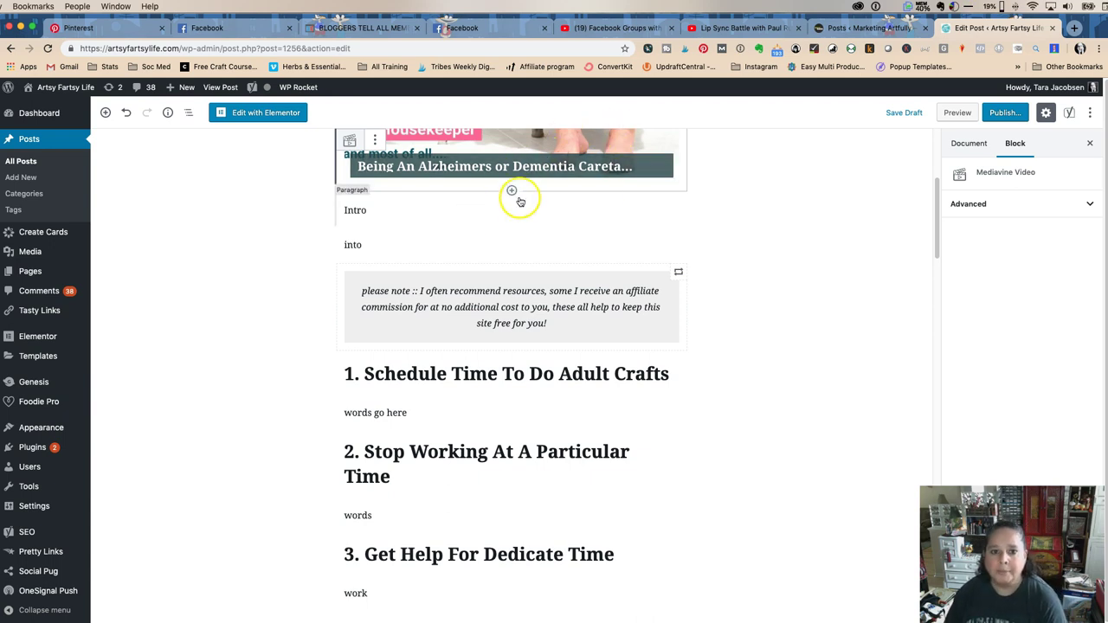
{"action": "scroll", "coordinate": [762, 289], "scroll_direction": "up", "scroll_amount": 2}
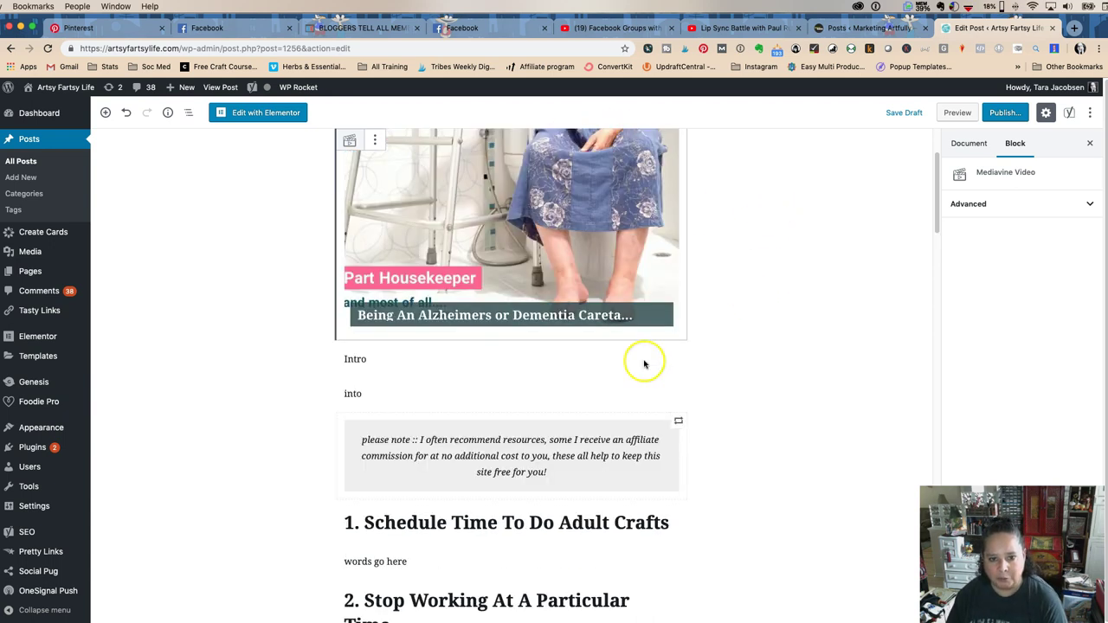
{"action": "left_click", "coordinate": [360, 360]}
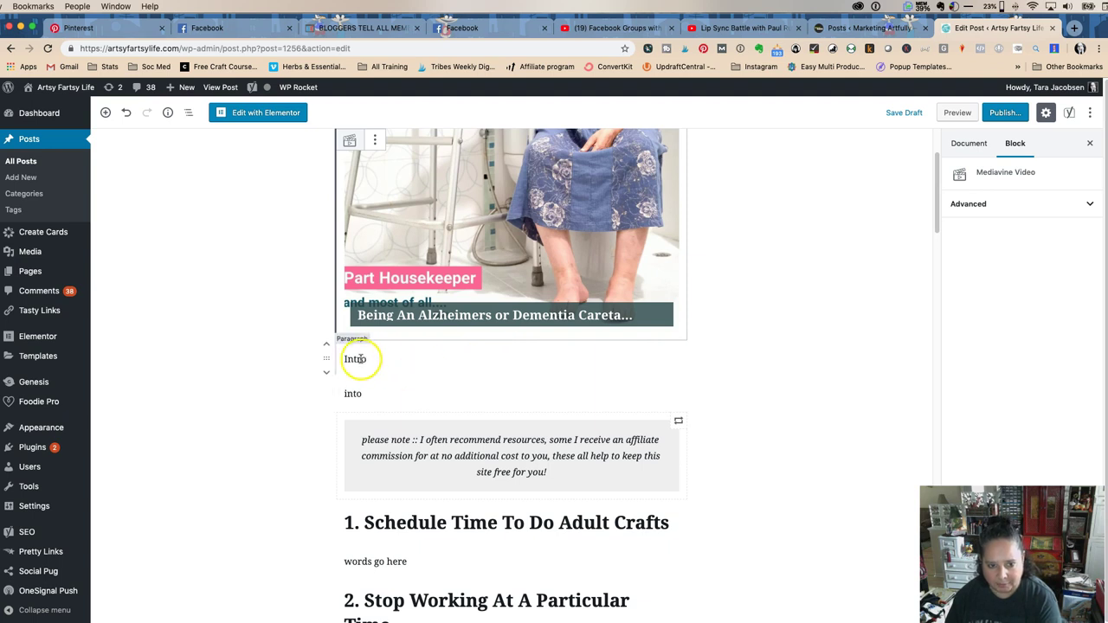
{"action": "left_click", "coordinate": [512, 340]}
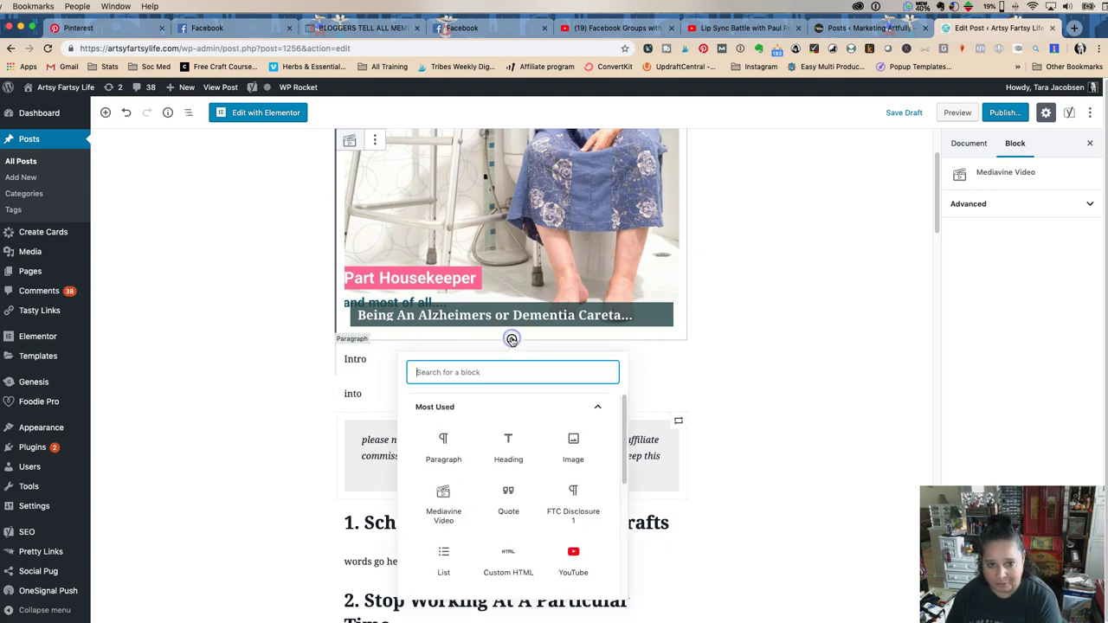
{"action": "type", "text": "/image"}
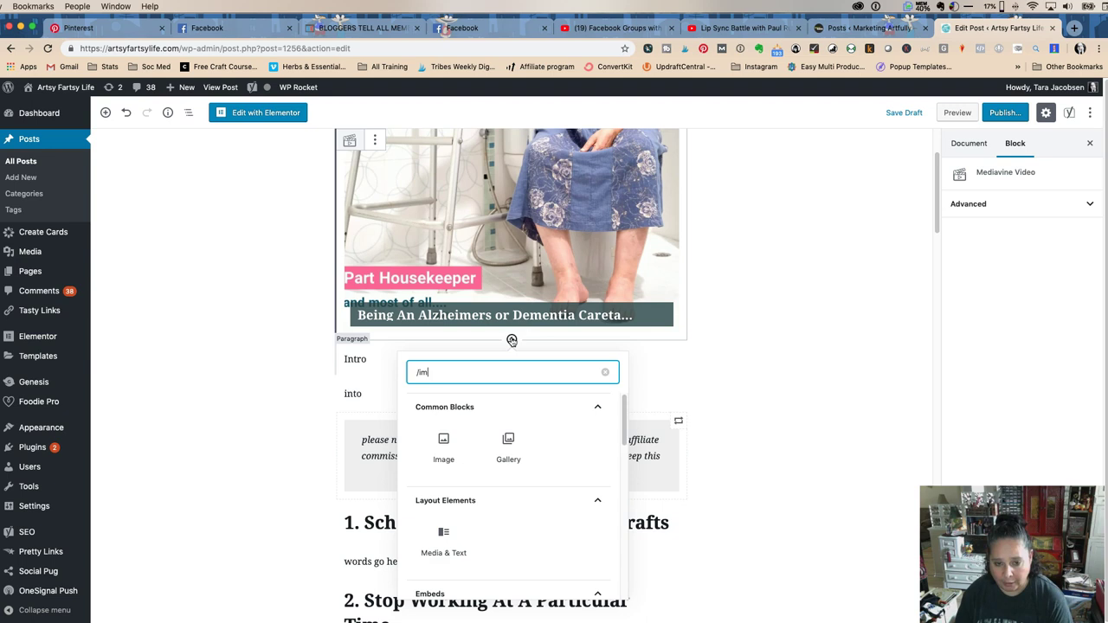
{"action": "left_click", "coordinate": [444, 442]}
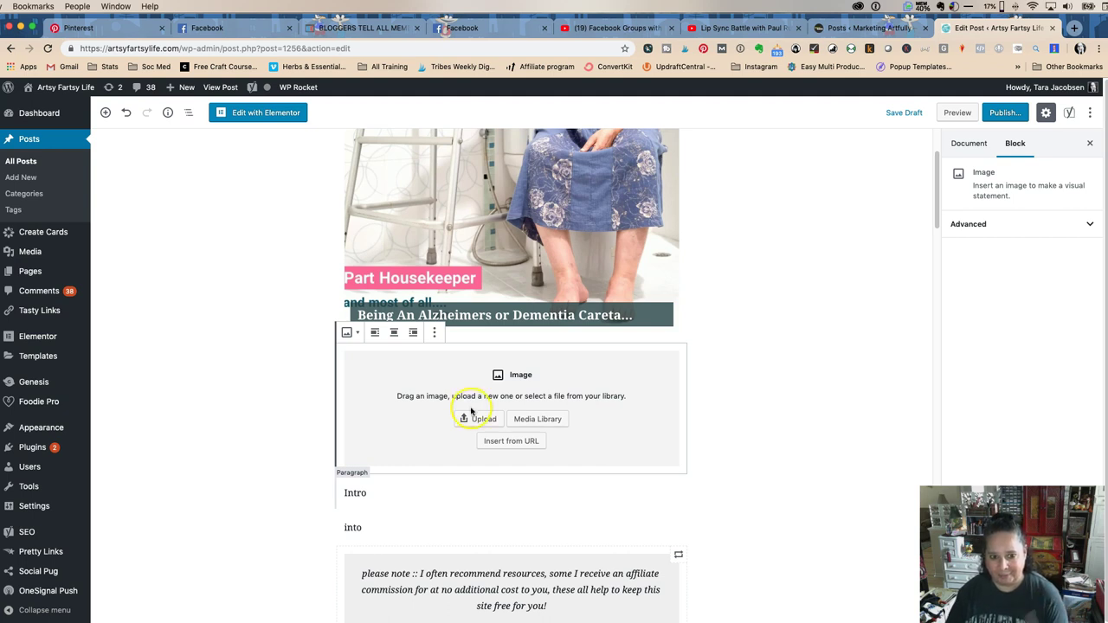
- Upload the "How To Find Time To Do Adult Crafts" picture into the image block from the Desktop folder "Ads and Blog Posts"
{"action": "left_click", "coordinate": [475, 419]}
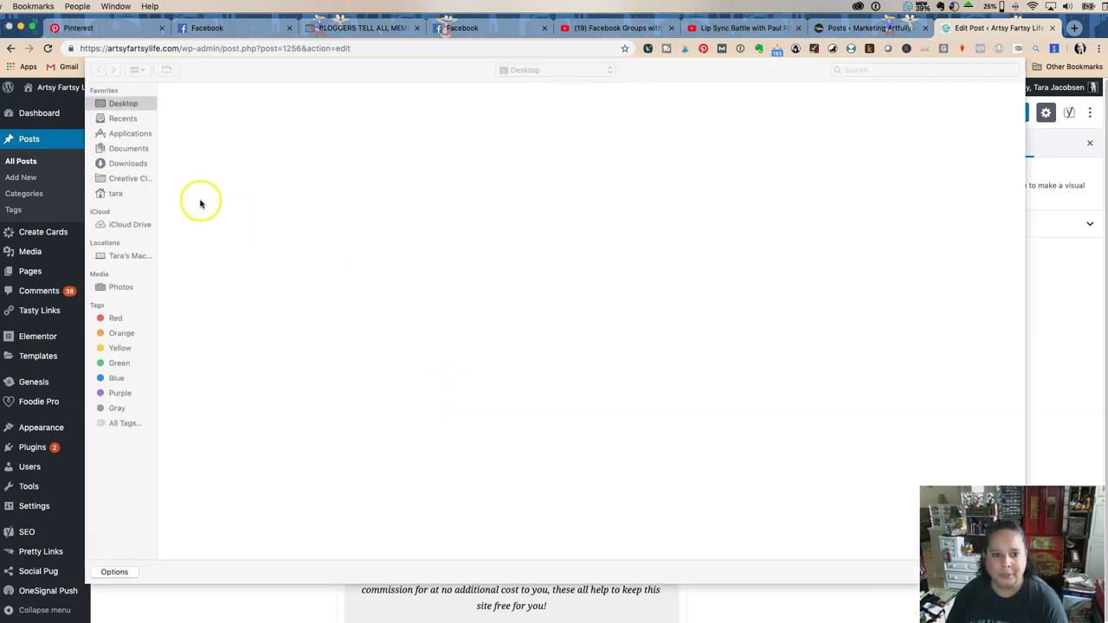
{"action": "left_click", "coordinate": [254, 105]}
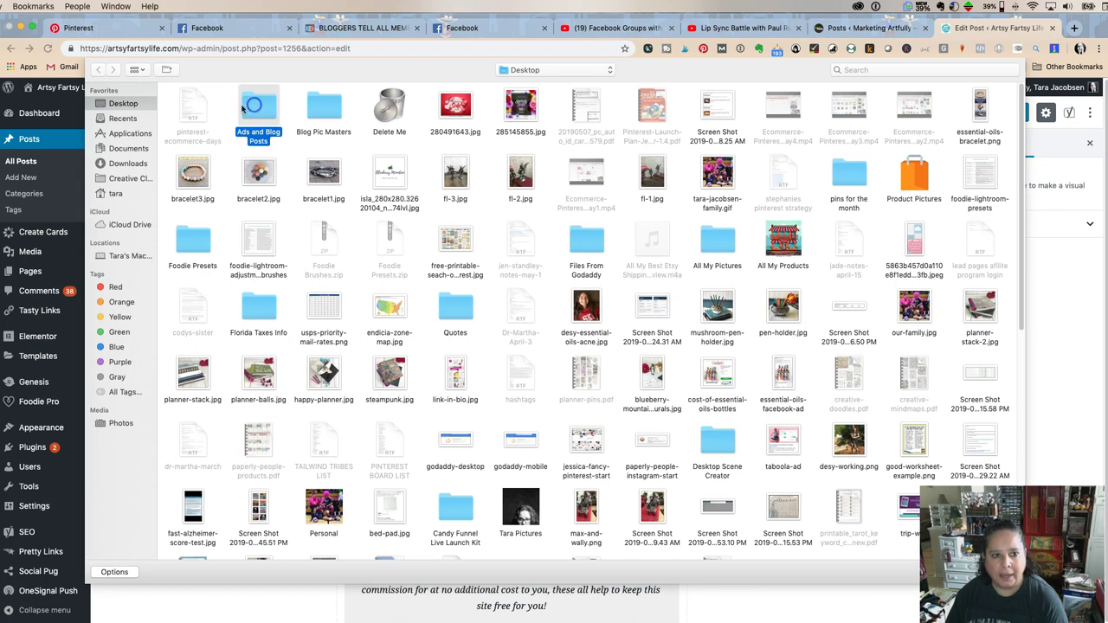
{"action": "double_click", "coordinate": [253, 105]}
{"action": "double_click", "coordinate": [260, 105]}
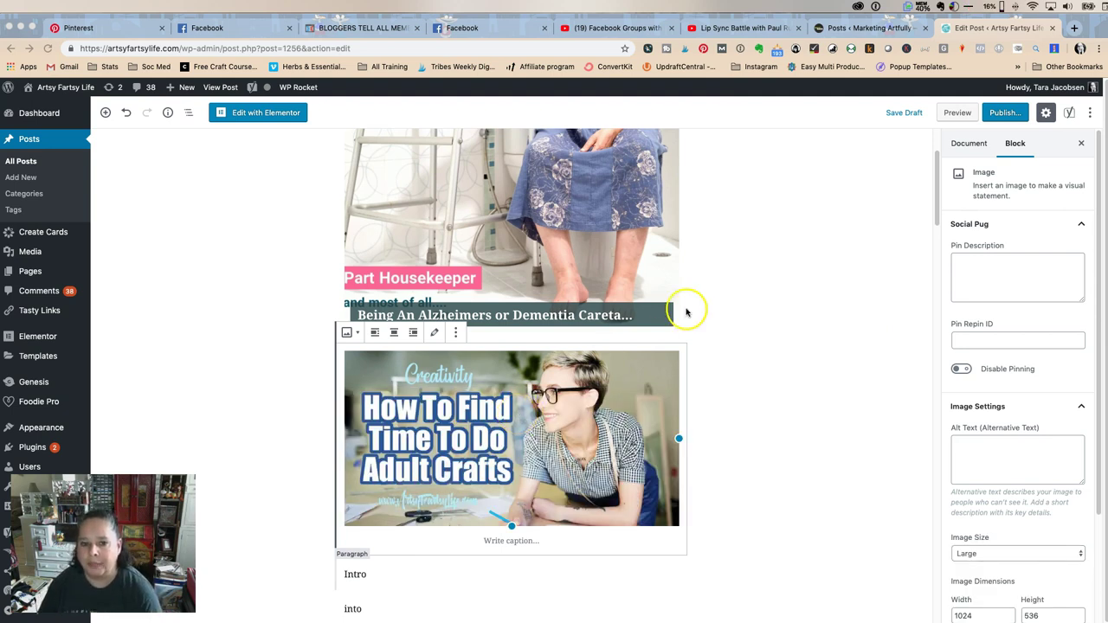
- Change the post's category from Uncategorized to Creativity
{"action": "scroll", "coordinate": [863, 404], "scroll_direction": "up", "scroll_amount": 1}
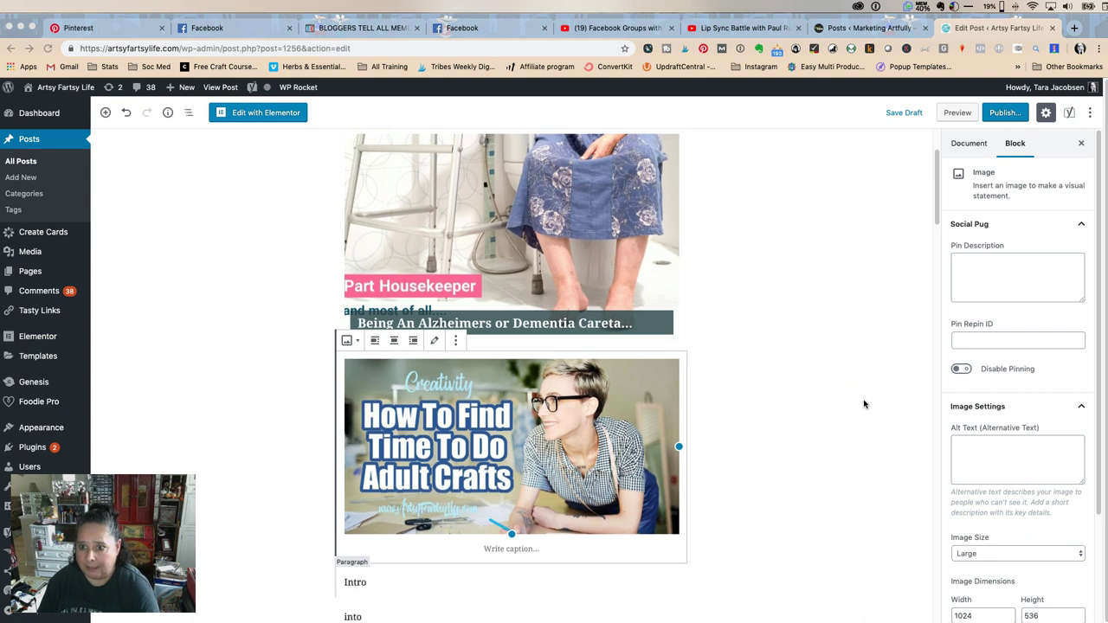
{"action": "scroll", "coordinate": [863, 404], "scroll_direction": "down", "scroll_amount": 1}
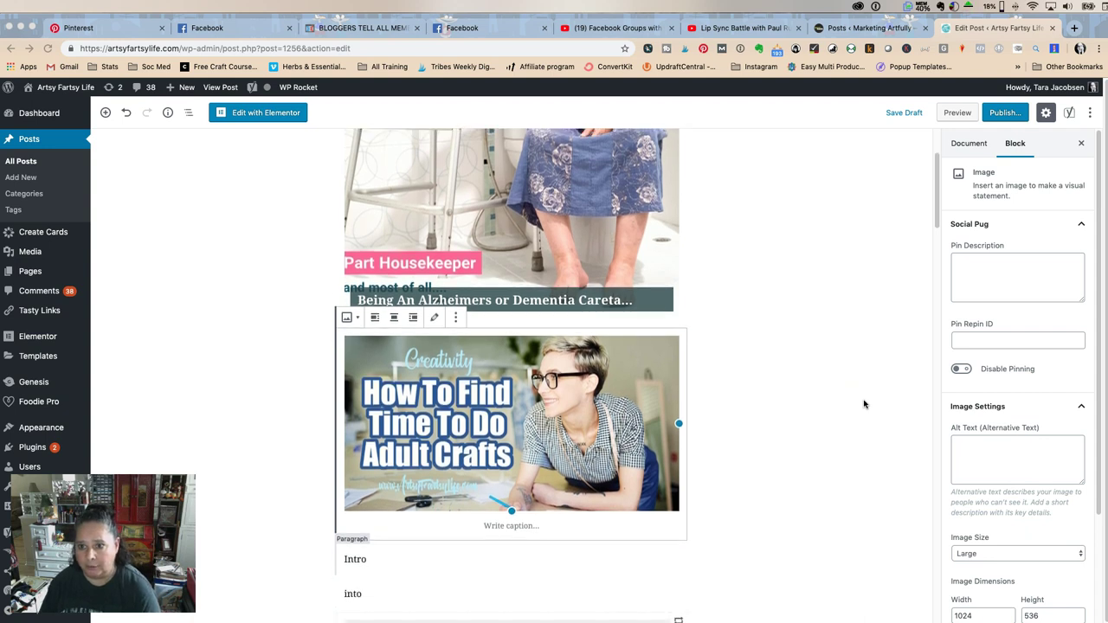
{"action": "left_click", "coordinate": [969, 144]}
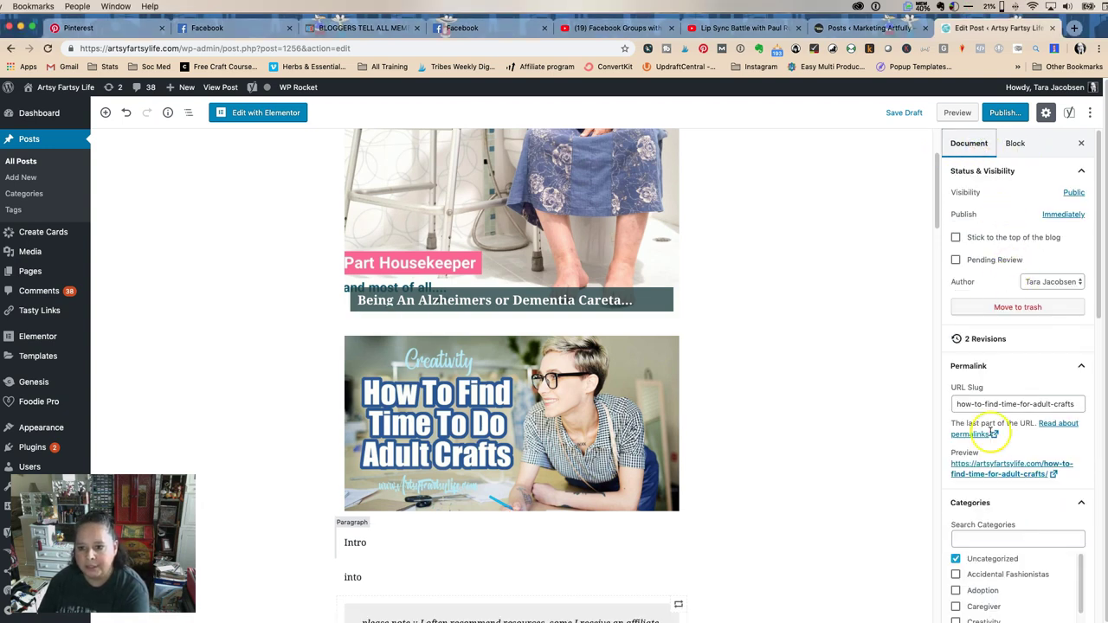
{"action": "scroll", "coordinate": [970, 567], "scroll_direction": "down", "scroll_amount": 3}
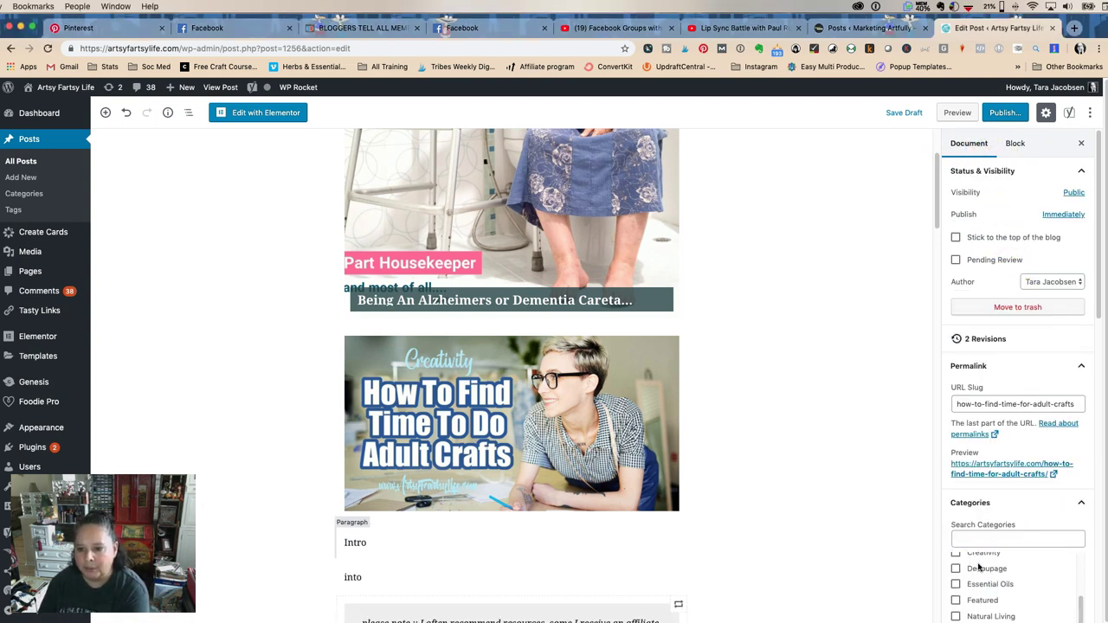
{"action": "scroll", "coordinate": [962, 576], "scroll_direction": "up", "scroll_amount": 3}
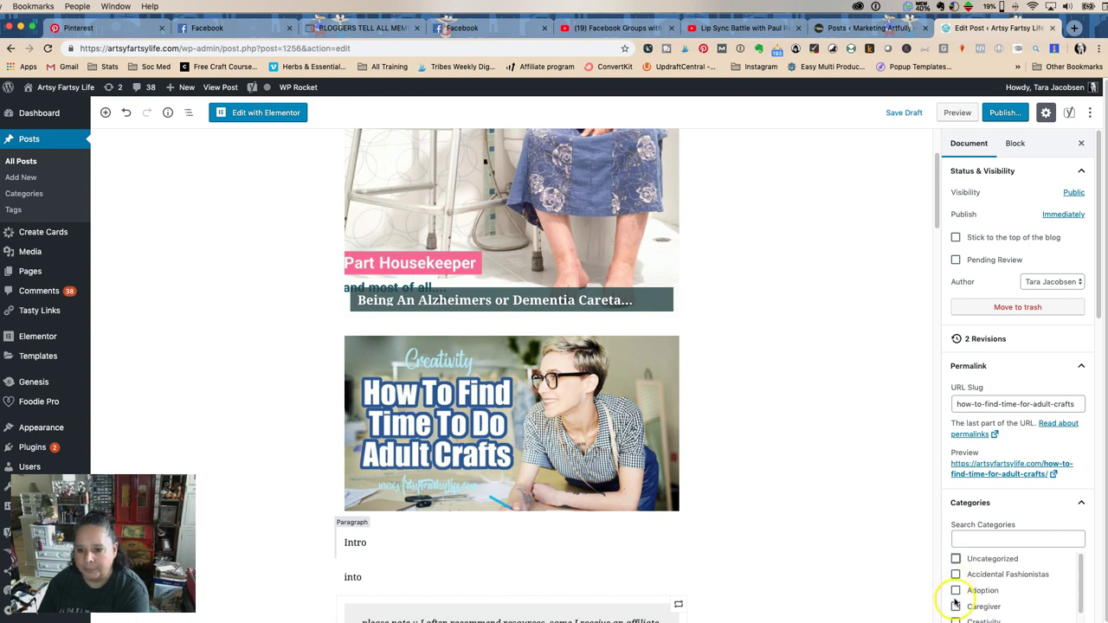
{"action": "scroll", "coordinate": [956, 602], "scroll_direction": "down", "scroll_amount": 1}
{"action": "left_click", "coordinate": [956, 603]}
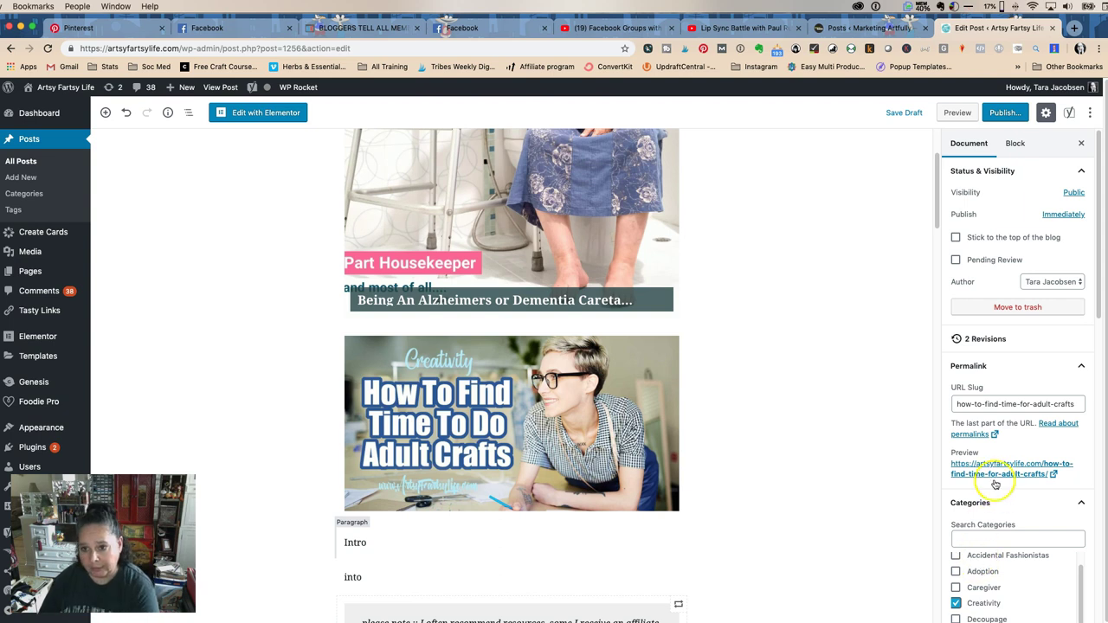
- Enter "words go" as the pin description of the "How To Find Time To Do Adult Crafts" image above the intro
{"action": "left_click", "coordinate": [1012, 144]}
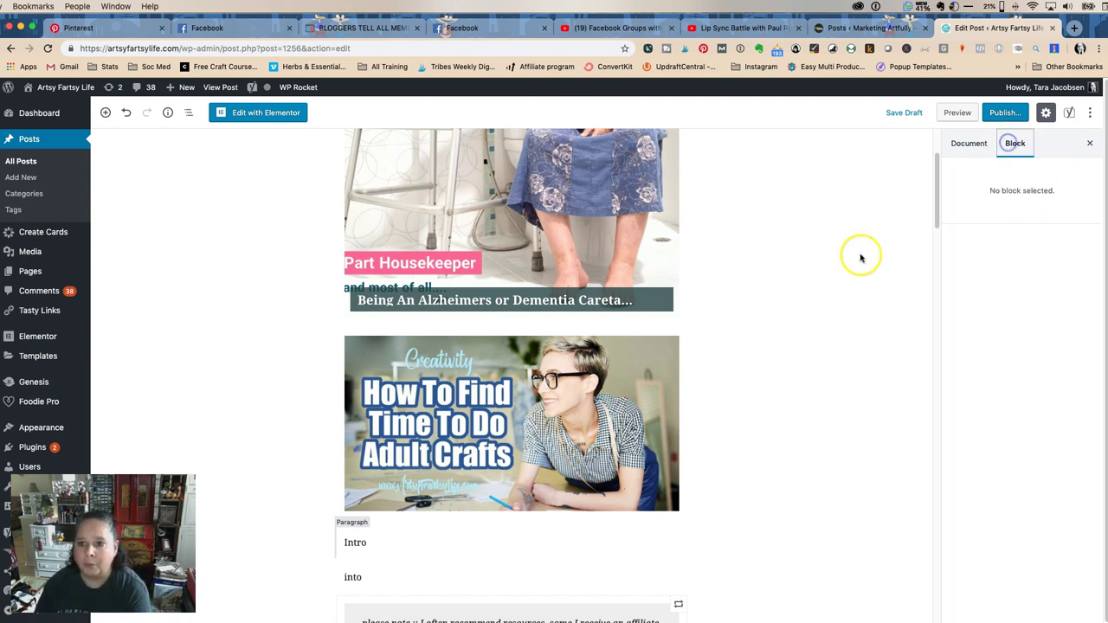
{"action": "left_click", "coordinate": [370, 496]}
{"action": "left_click", "coordinate": [973, 272]}
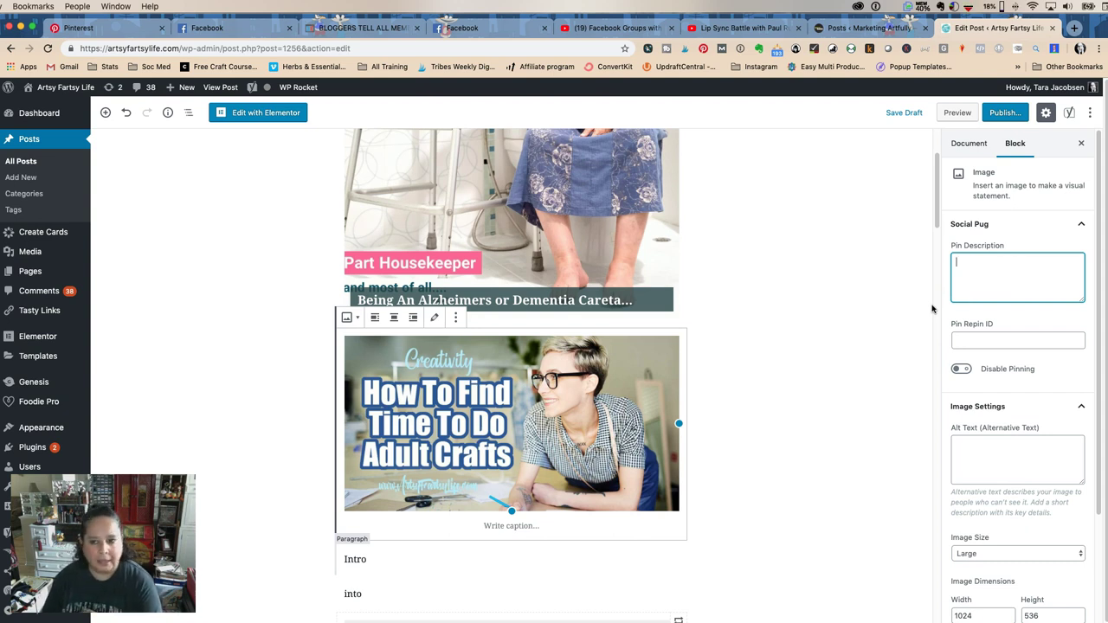
{"action": "type", "text": "words go"}
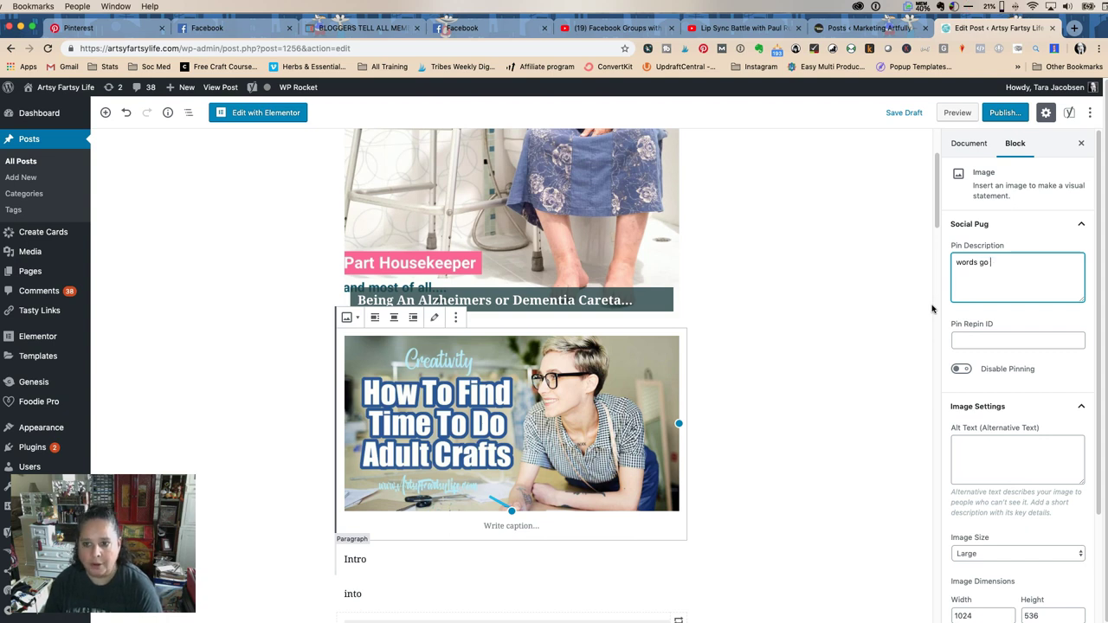
{"action": "left_click", "coordinate": [967, 227]}
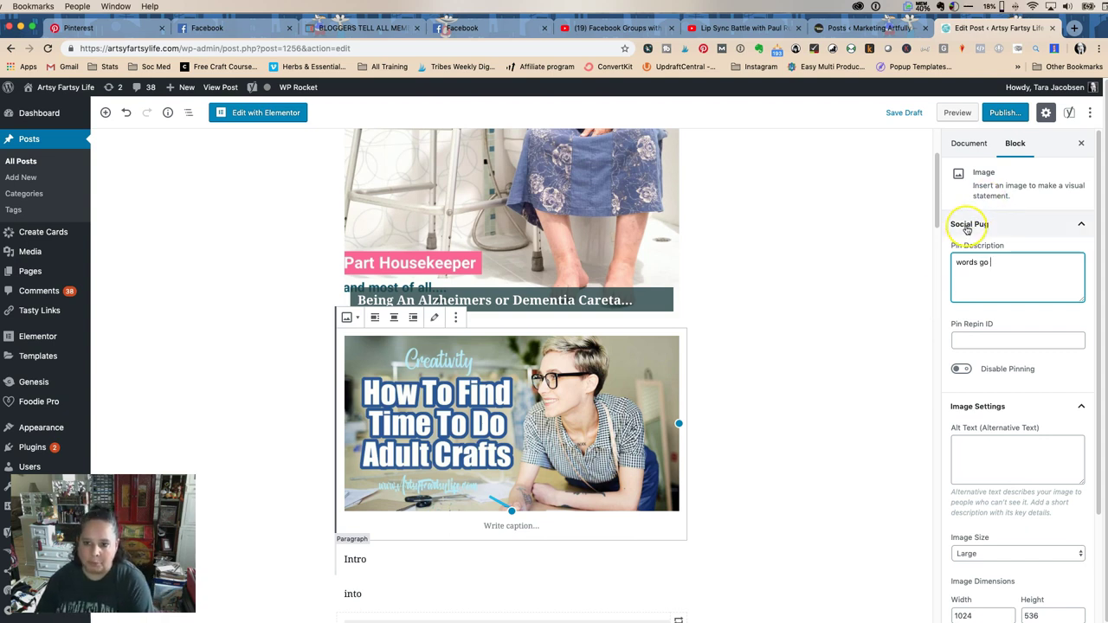
{"action": "type", "text": "go"}
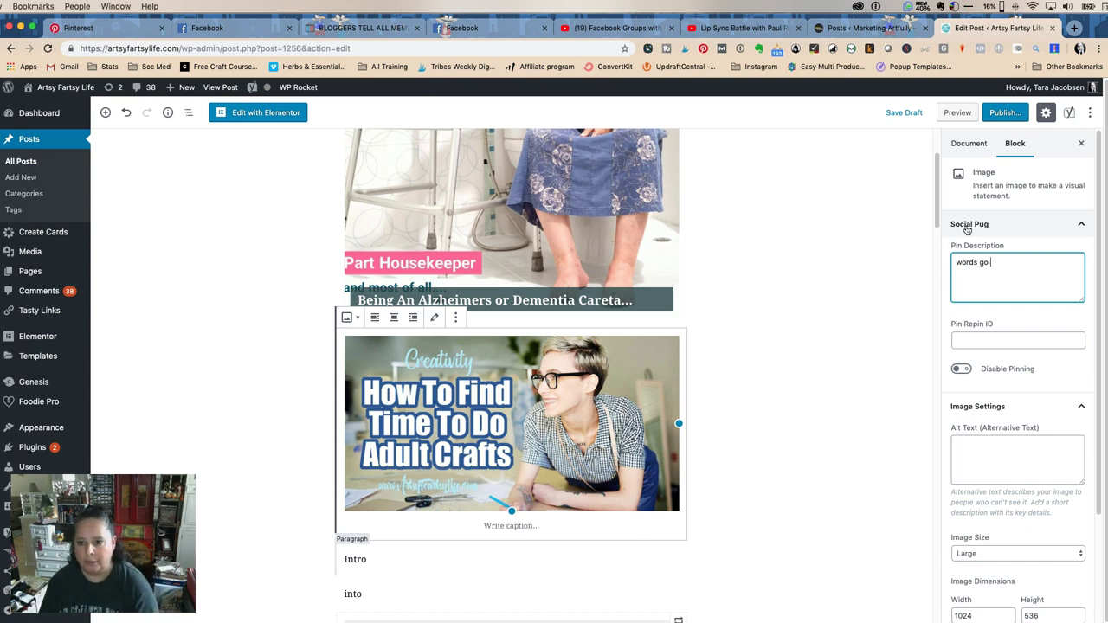
- Set the image's alternative text to "Creativity... How to find time to do adult crafts"
{"action": "left_click", "coordinate": [975, 455]}
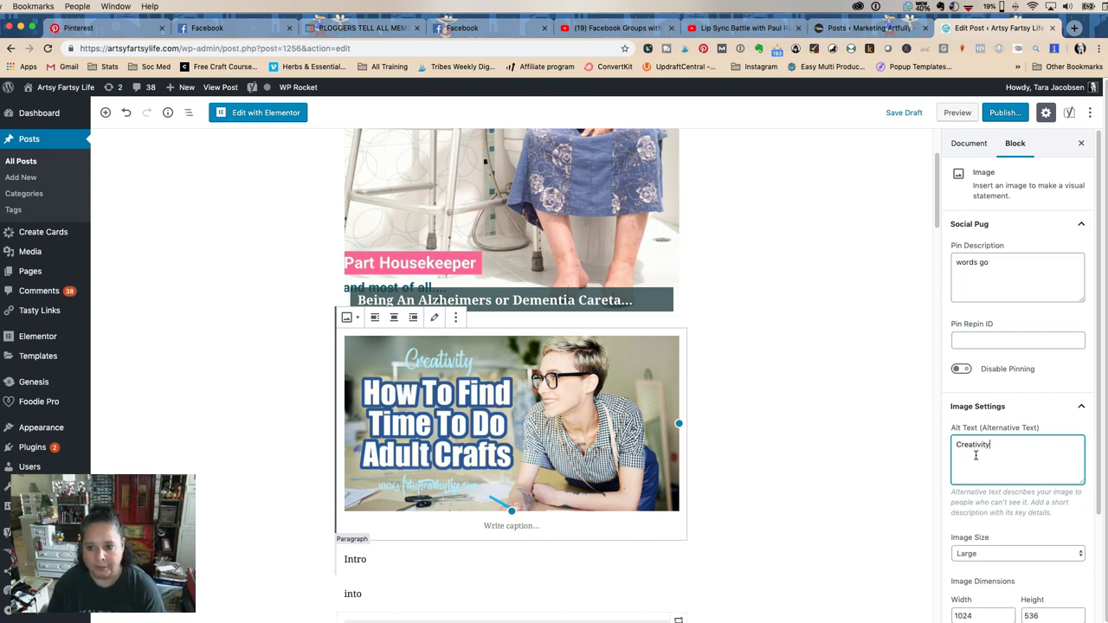
{"action": "type", "text": "Creativity... How to find"}
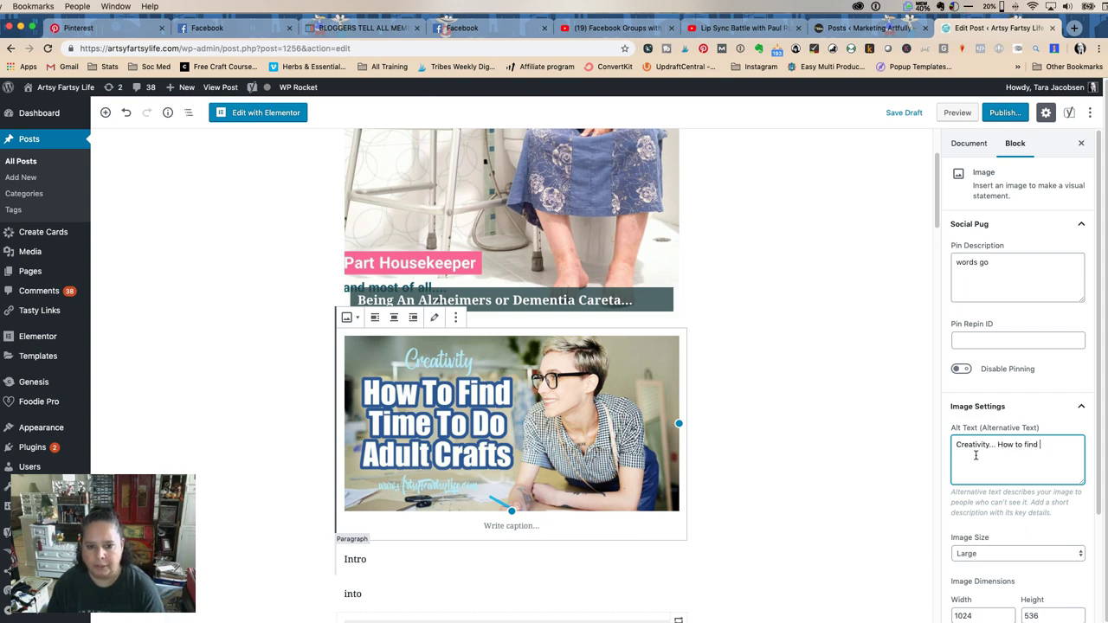
{"action": "type", "text": " time to do adult crafts"}
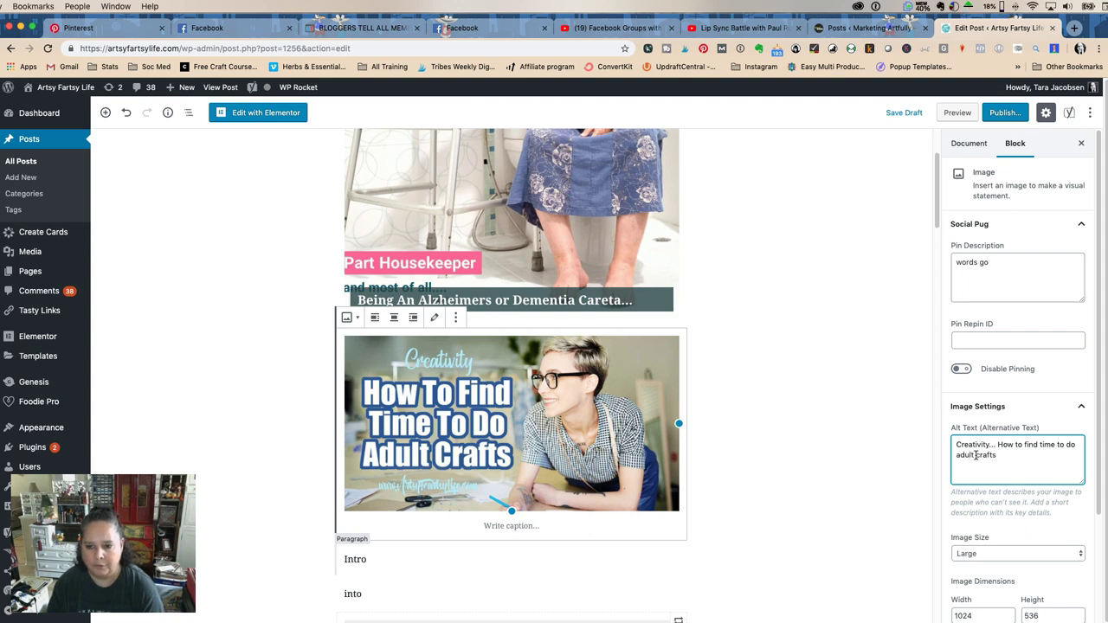
- Set the image to link to a custom URL opening in a new tab, and add "nofollow" to its link rel
{"action": "scroll", "coordinate": [1039, 415], "scroll_direction": "down", "scroll_amount": 3}
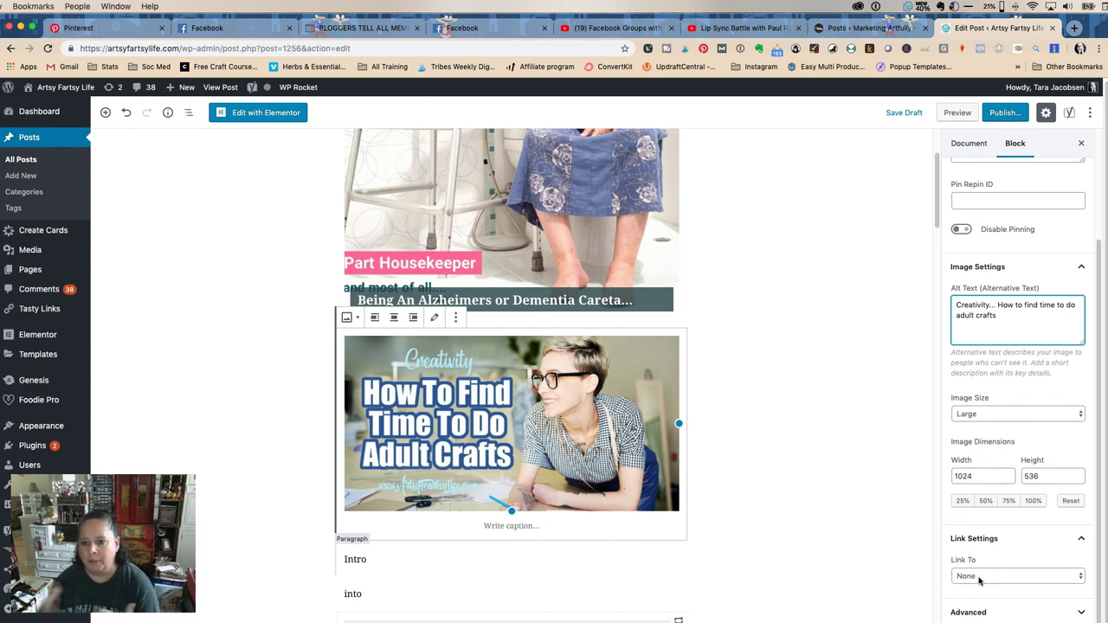
{"action": "left_click", "coordinate": [979, 578]}
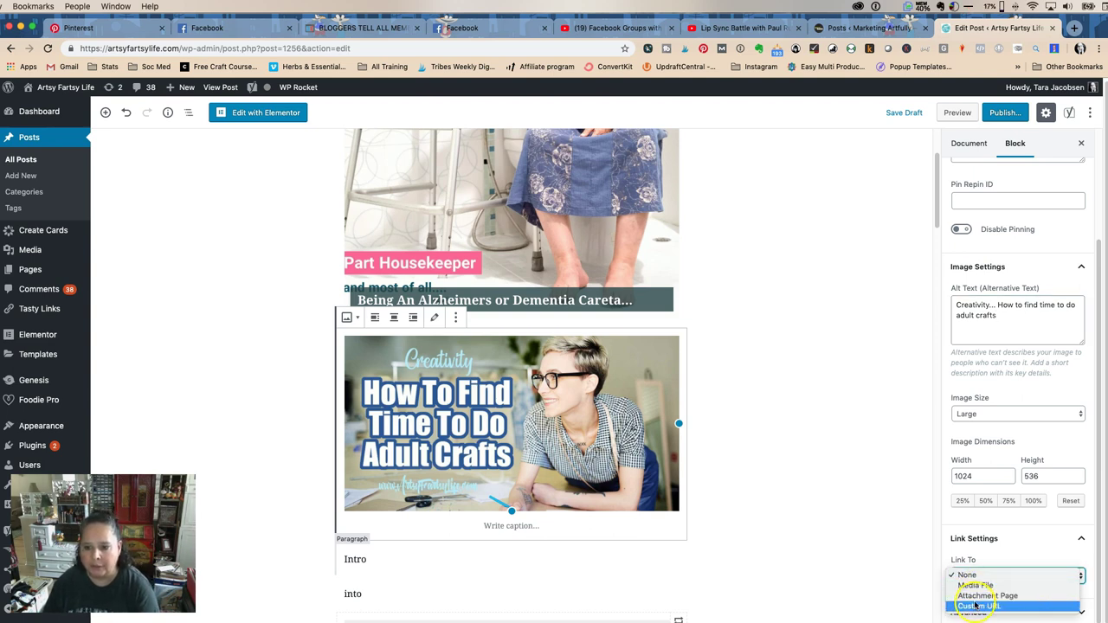
{"action": "left_click", "coordinate": [976, 605]}
{"action": "scroll", "coordinate": [985, 537], "scroll_direction": "down", "scroll_amount": 2}
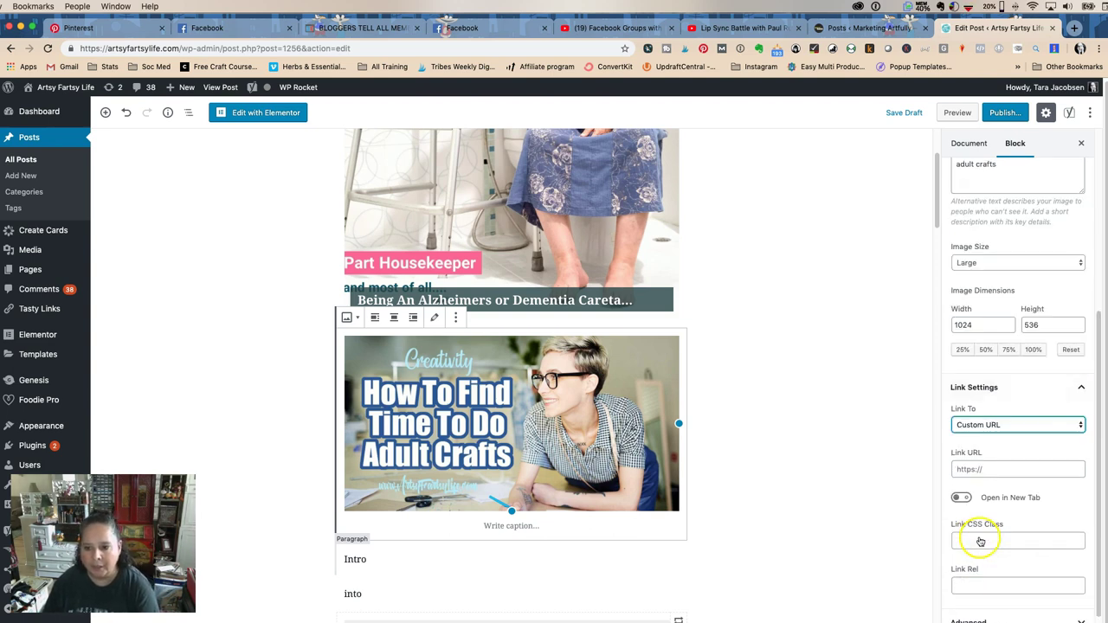
{"action": "left_click", "coordinate": [960, 497]}
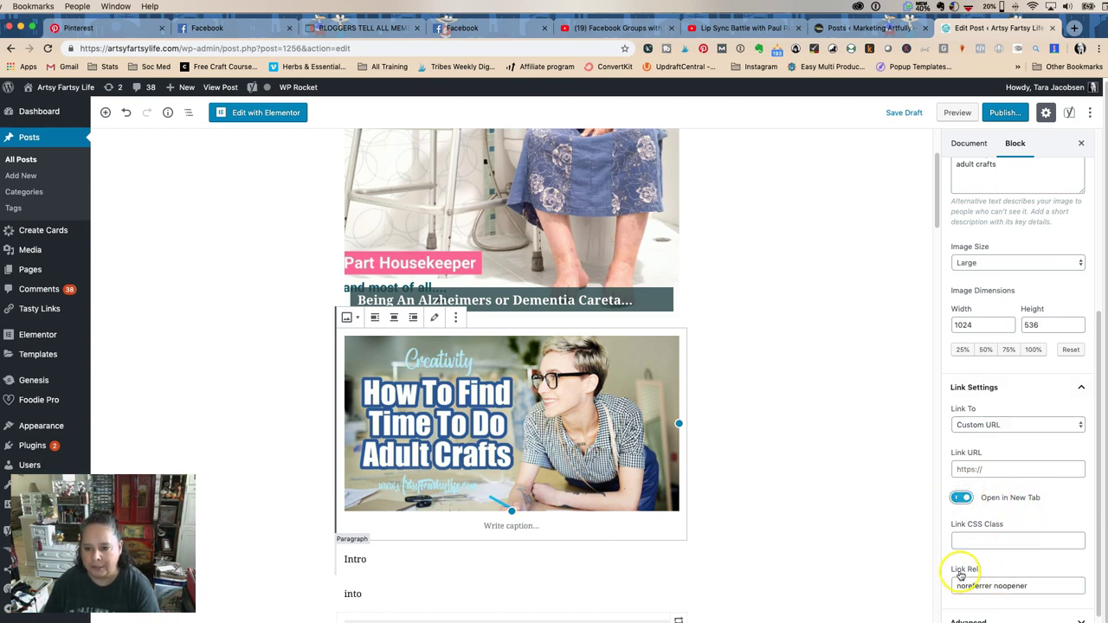
{"action": "type", "text": "new"}
{"action": "type", "text": "llow"}
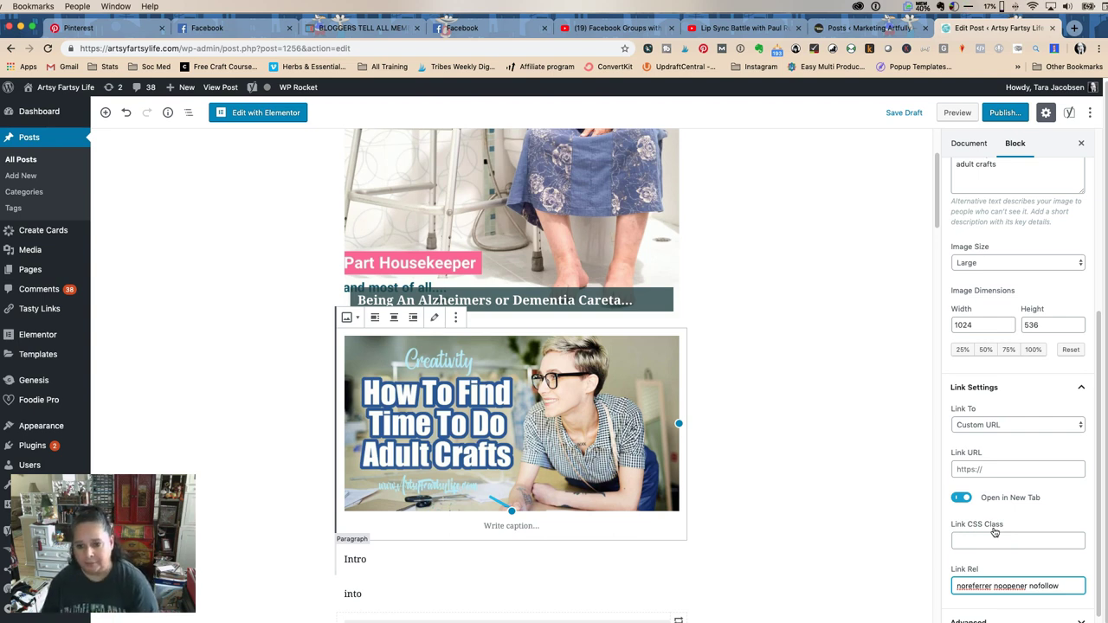
- Remove the custom link from the image by setting its link target to None
{"action": "left_click", "coordinate": [1013, 423]}
{"action": "left_click", "coordinate": [1010, 394]}
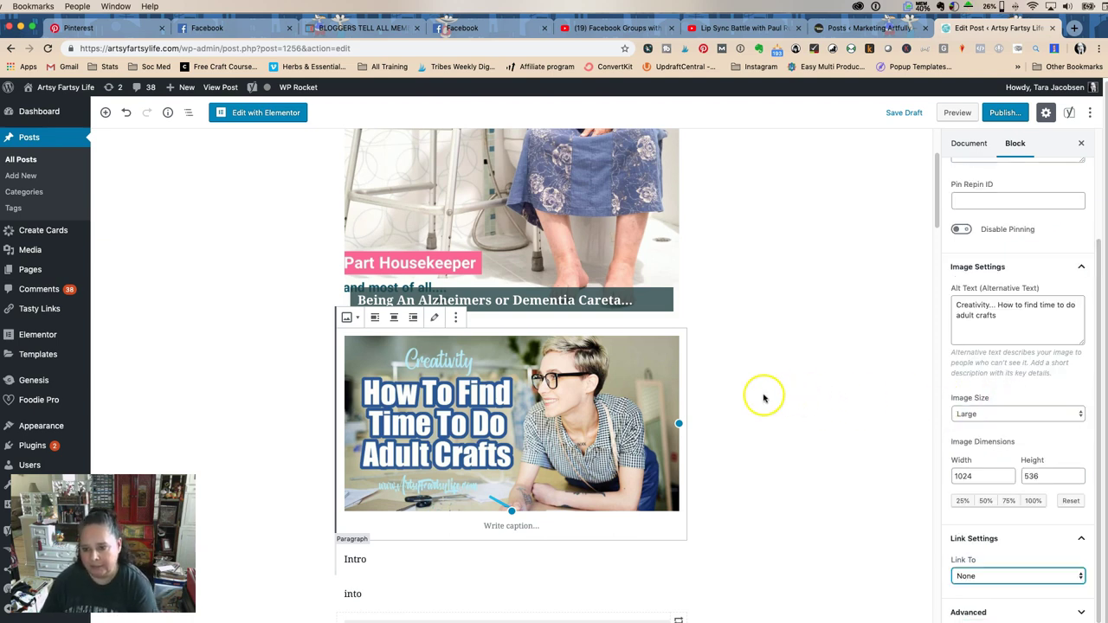
{"action": "scroll", "coordinate": [974, 463], "scroll_direction": "up", "scroll_amount": 2}
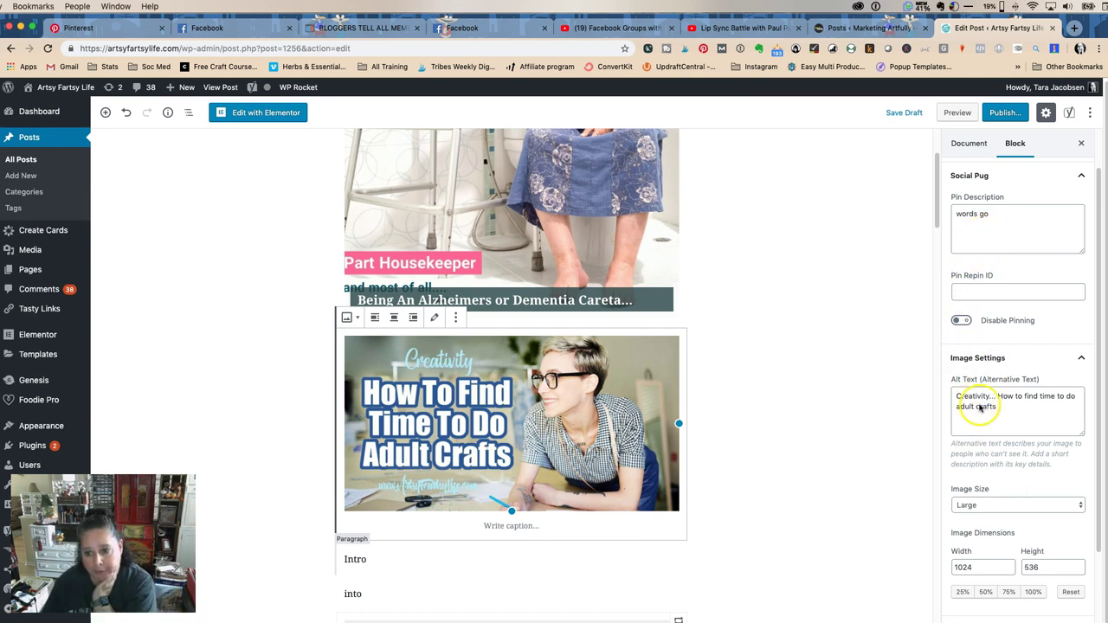
{"action": "scroll", "coordinate": [980, 409], "scroll_direction": "down", "scroll_amount": 2}
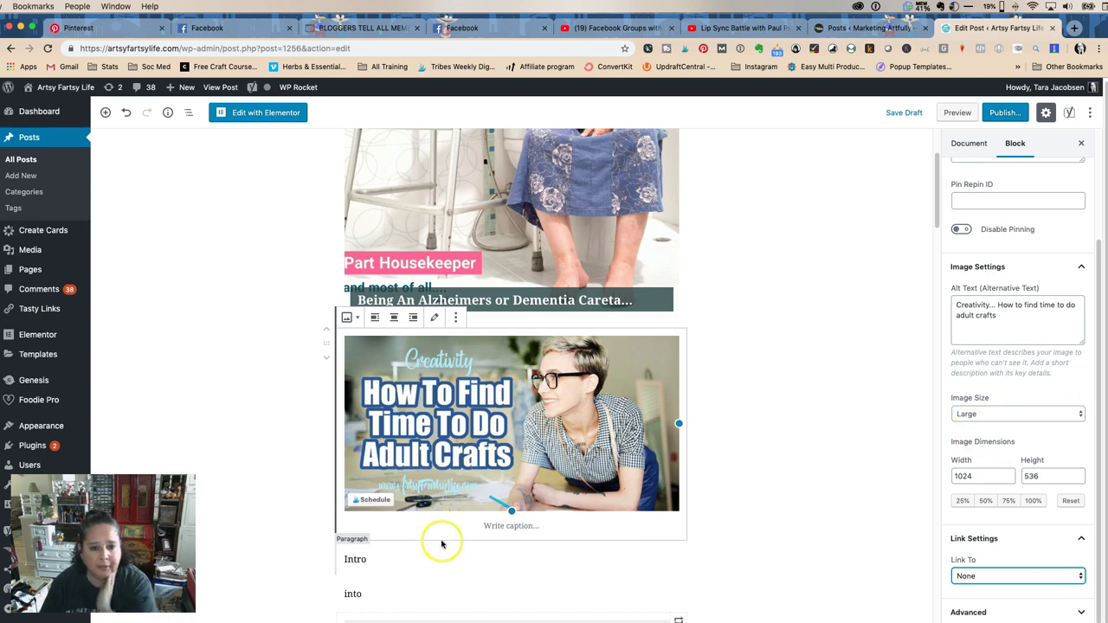
- Insert an Image block below the "words" paragraph under heading "4. Say No To Other Things"
{"action": "left_click", "coordinate": [368, 560]}
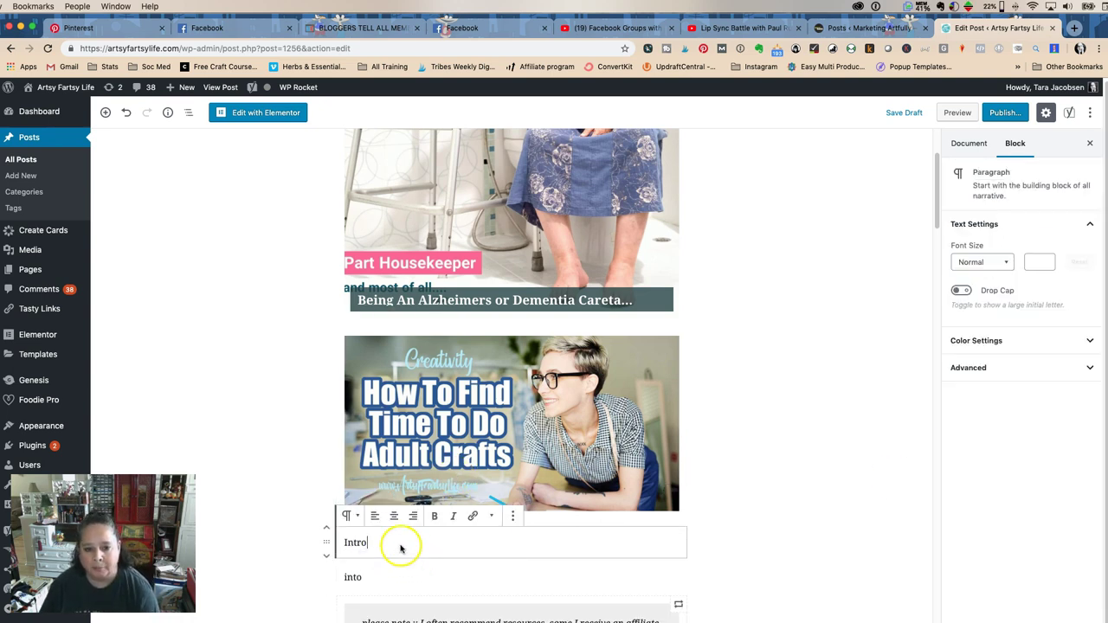
{"action": "scroll", "coordinate": [367, 549], "scroll_direction": "down", "scroll_amount": 5}
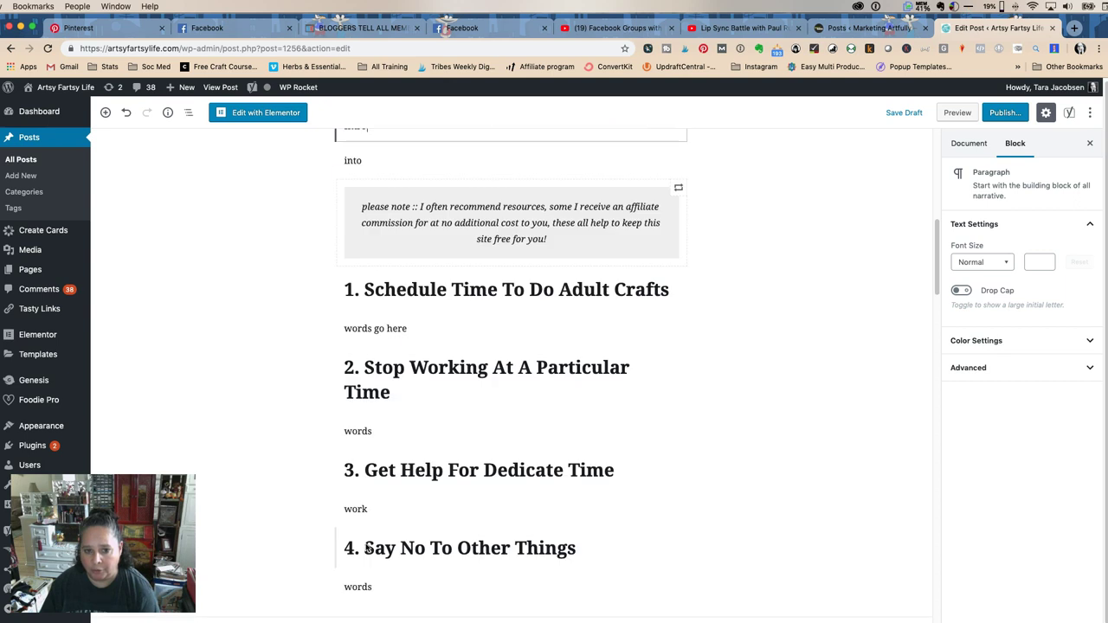
{"action": "scroll", "coordinate": [368, 548], "scroll_direction": "down", "scroll_amount": 5}
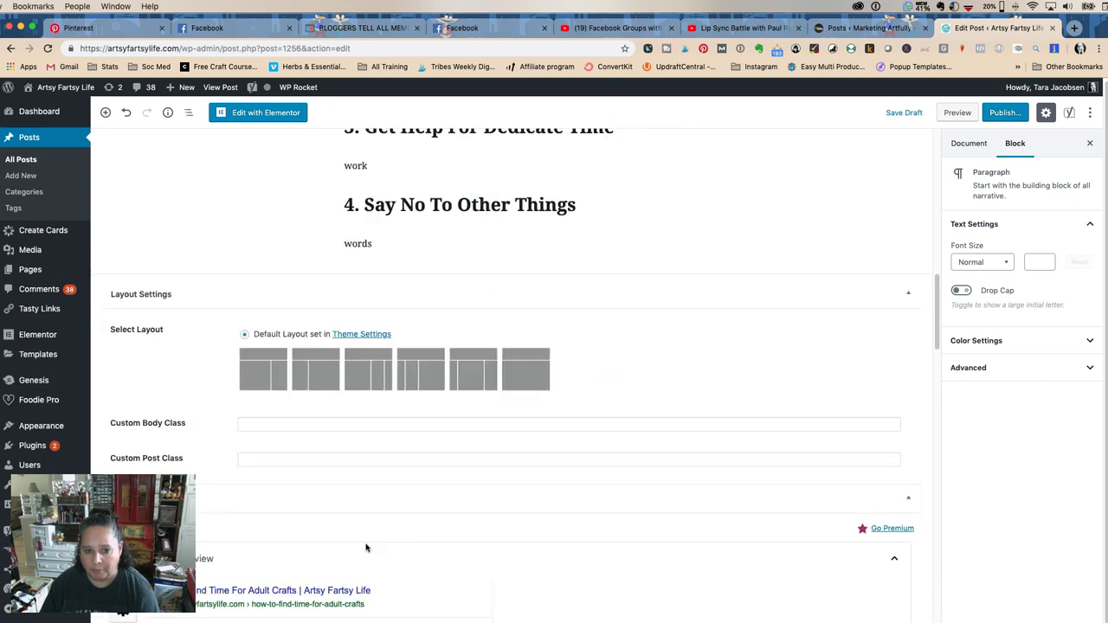
{"action": "left_click", "coordinate": [371, 243]}
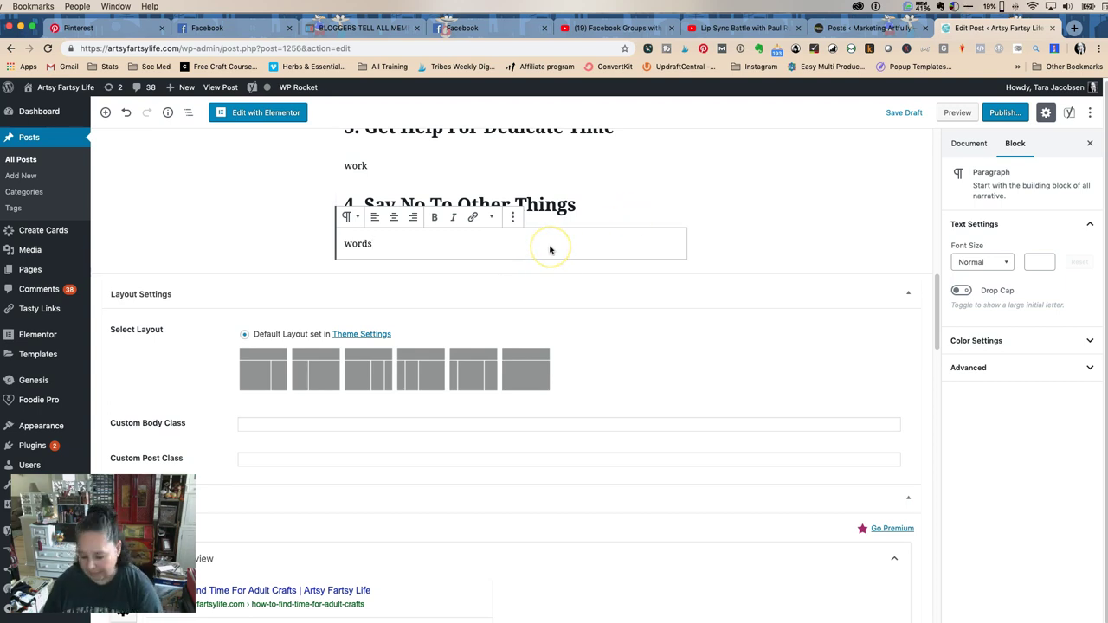
{"action": "key", "text": "Return"}
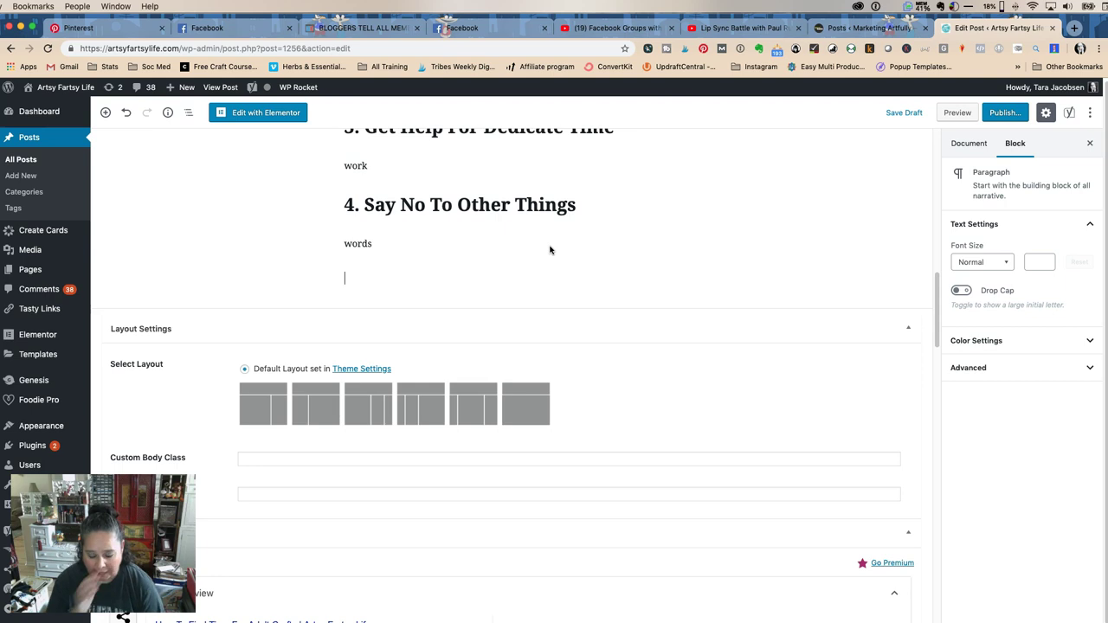
{"action": "type", "text": "/"}
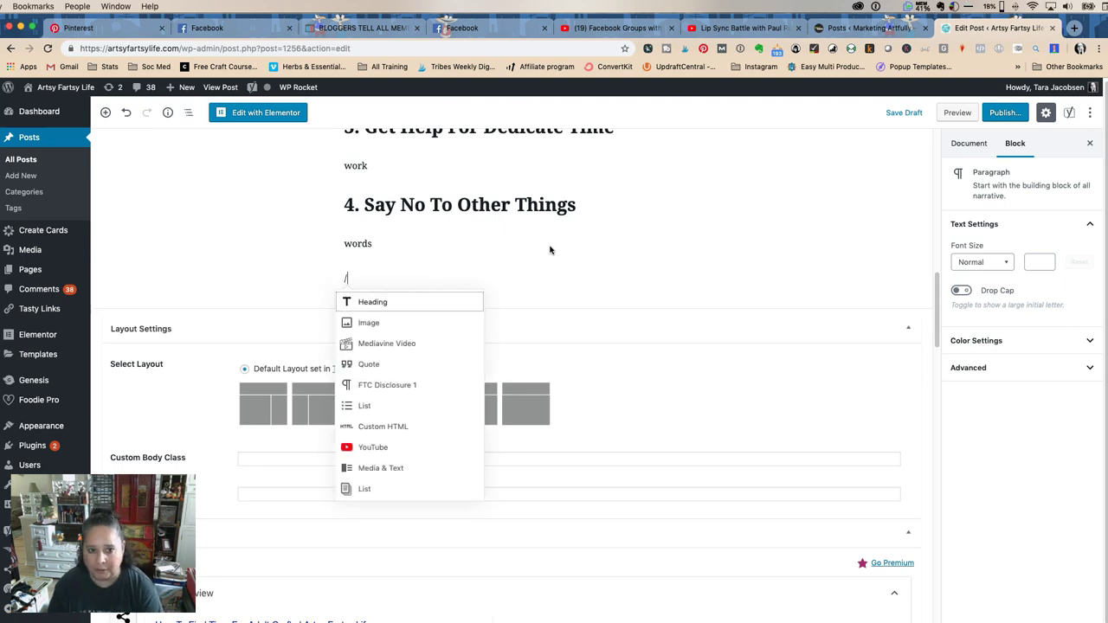
{"action": "left_click", "coordinate": [404, 322]}
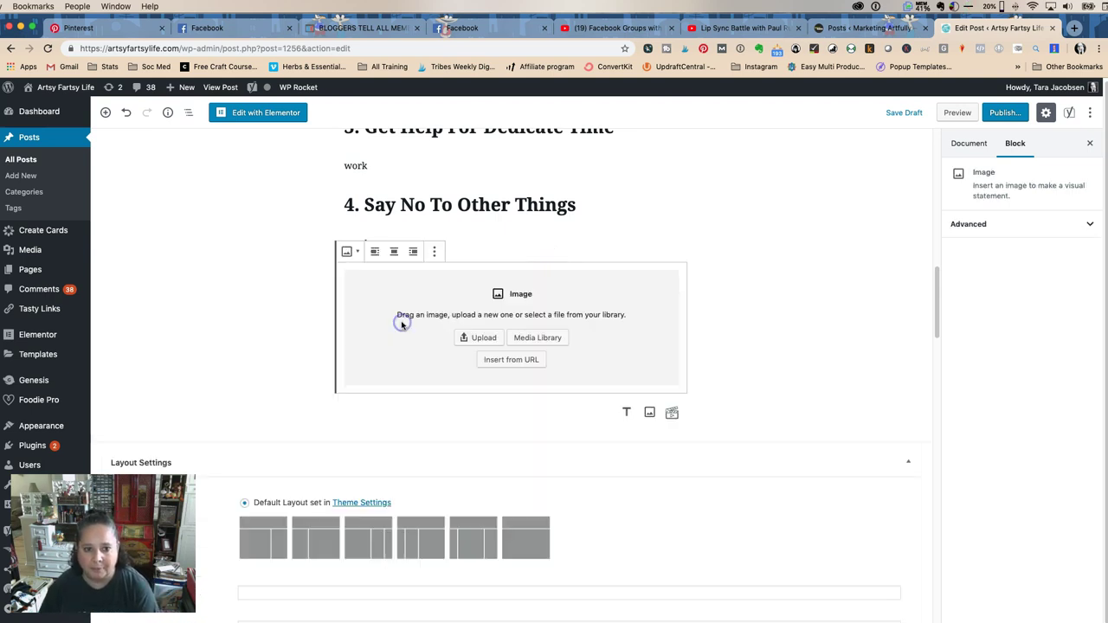
- Upload find-time-adult-crafts-girly.jpg from the "Ads and Blog Posts" folder into the new image block
{"action": "left_click", "coordinate": [465, 337]}
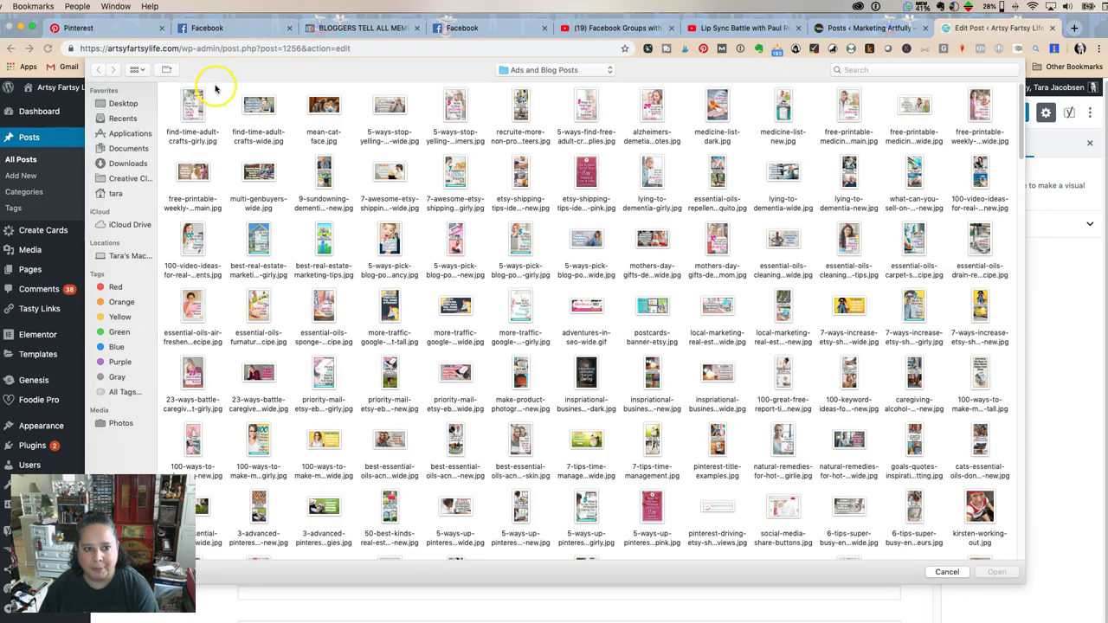
{"action": "left_click", "coordinate": [184, 117]}
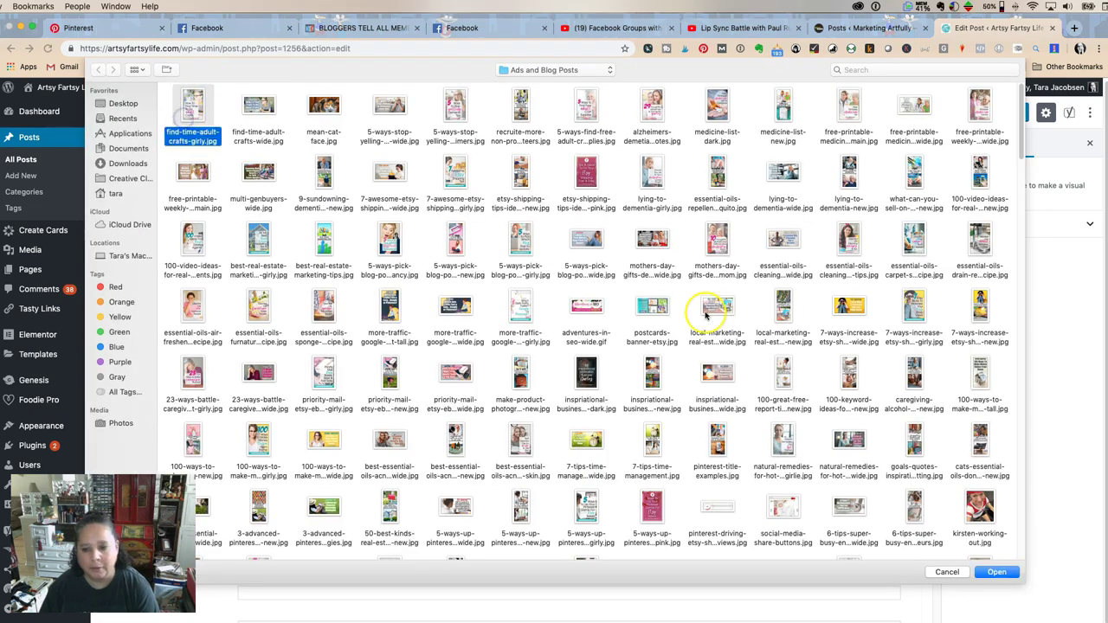
{"action": "left_click", "coordinate": [996, 573]}
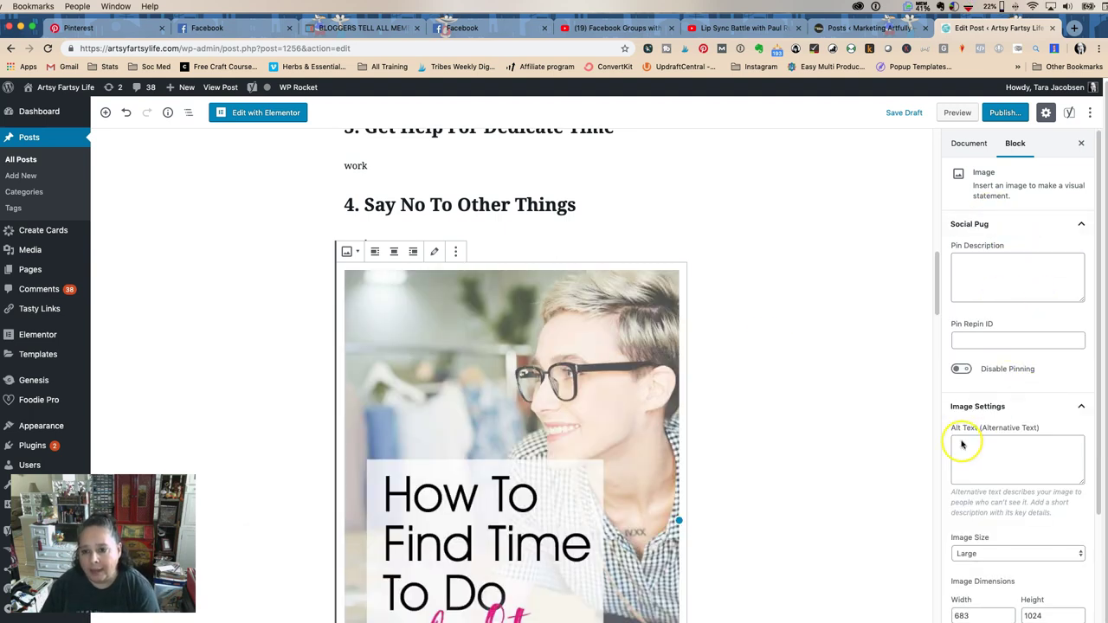
- Review the new image's settings and the post from its title through the numbered headings to the closing image
{"action": "scroll", "coordinate": [968, 425], "scroll_direction": "down", "scroll_amount": 3}
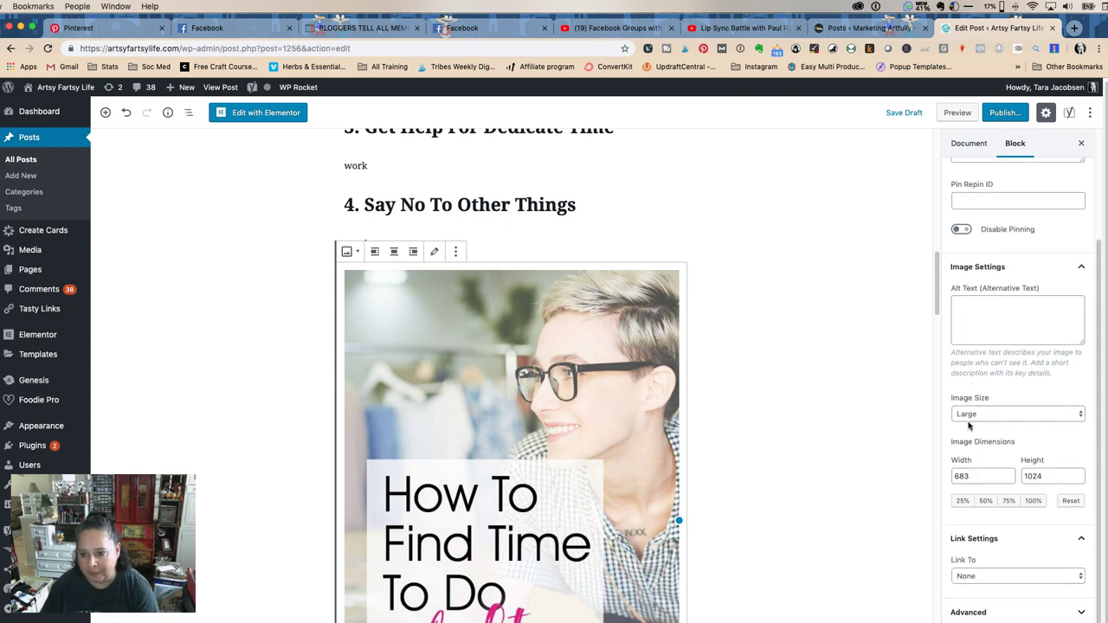
{"action": "scroll", "coordinate": [573, 288], "scroll_direction": "up", "scroll_amount": 5}
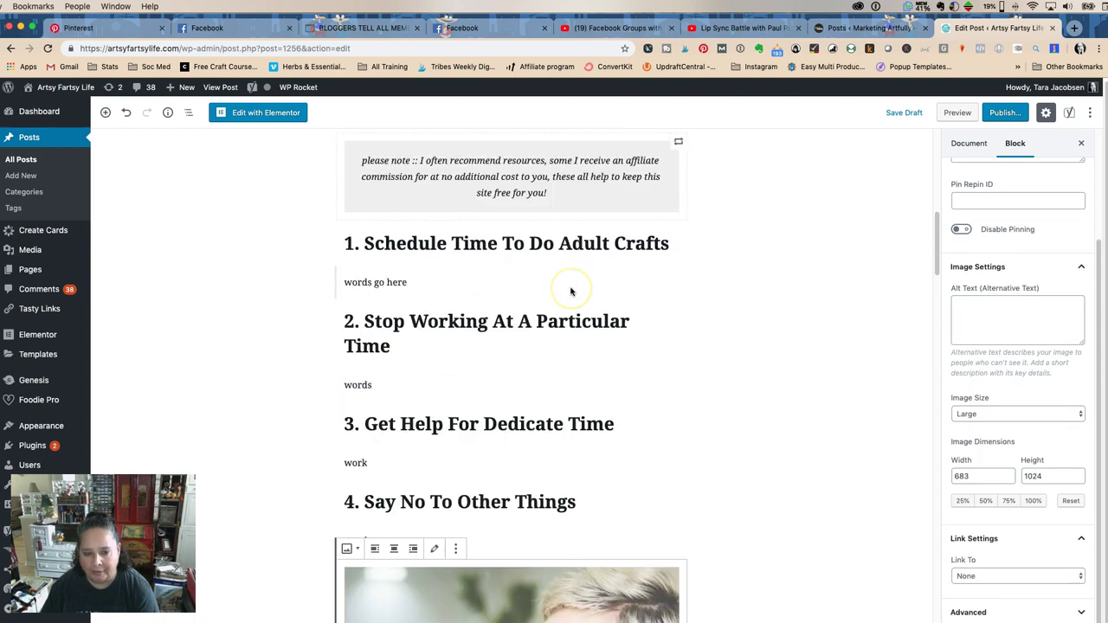
{"action": "scroll", "coordinate": [508, 222], "scroll_direction": "up", "scroll_amount": 4}
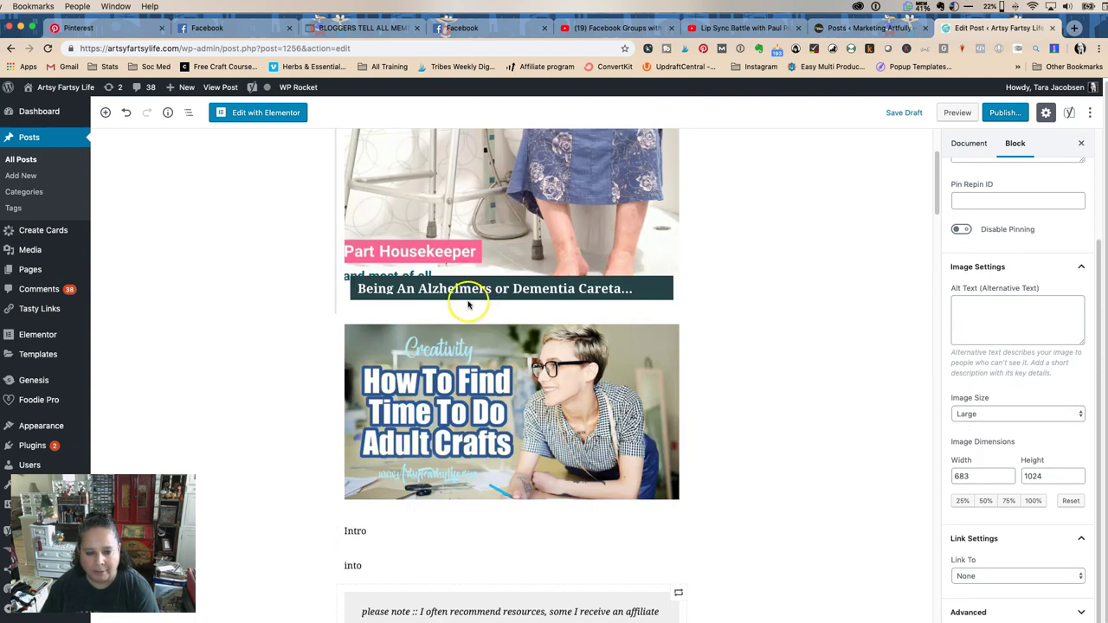
{"action": "scroll", "coordinate": [441, 188], "scroll_direction": "up", "scroll_amount": 2}
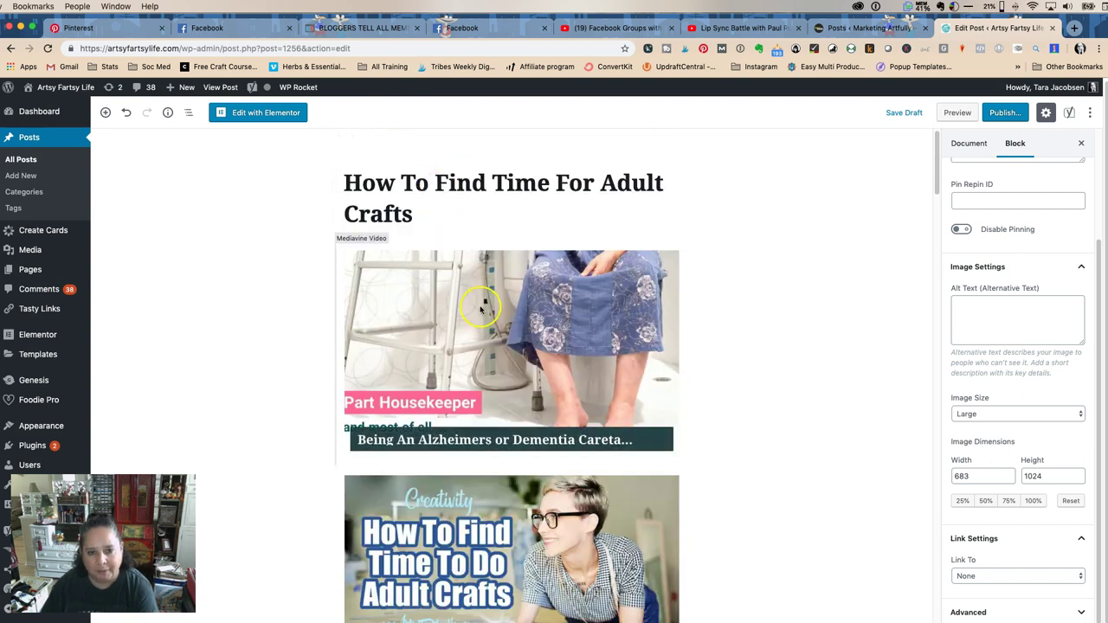
{"action": "scroll", "coordinate": [482, 310], "scroll_direction": "down", "scroll_amount": 3}
{"action": "scroll", "coordinate": [481, 310], "scroll_direction": "down", "scroll_amount": 4}
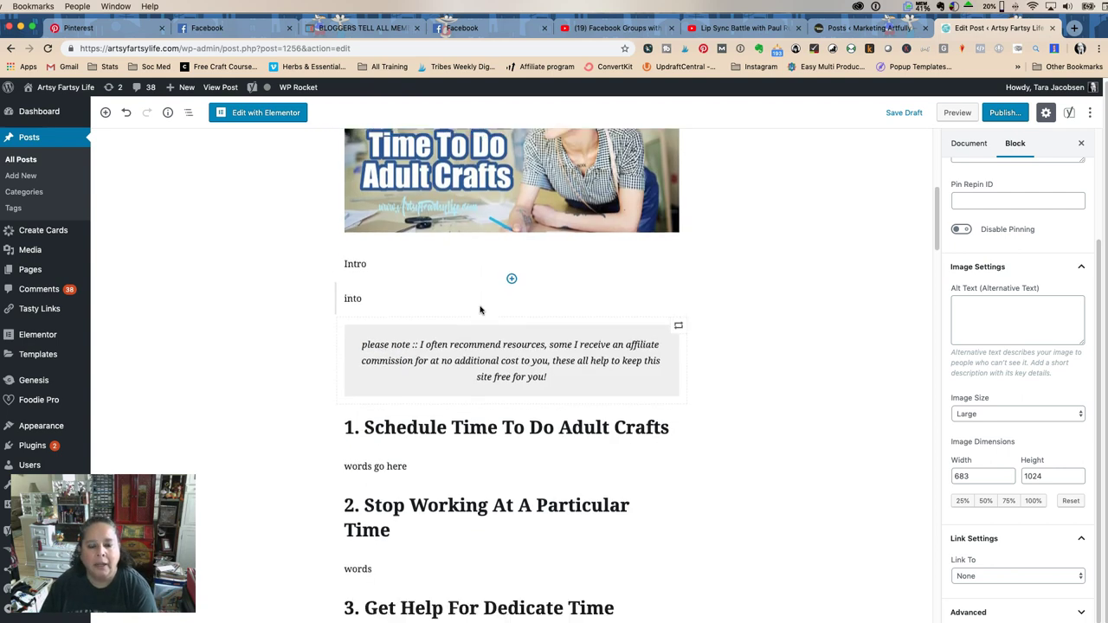
{"action": "scroll", "coordinate": [482, 310], "scroll_direction": "down", "scroll_amount": 4}
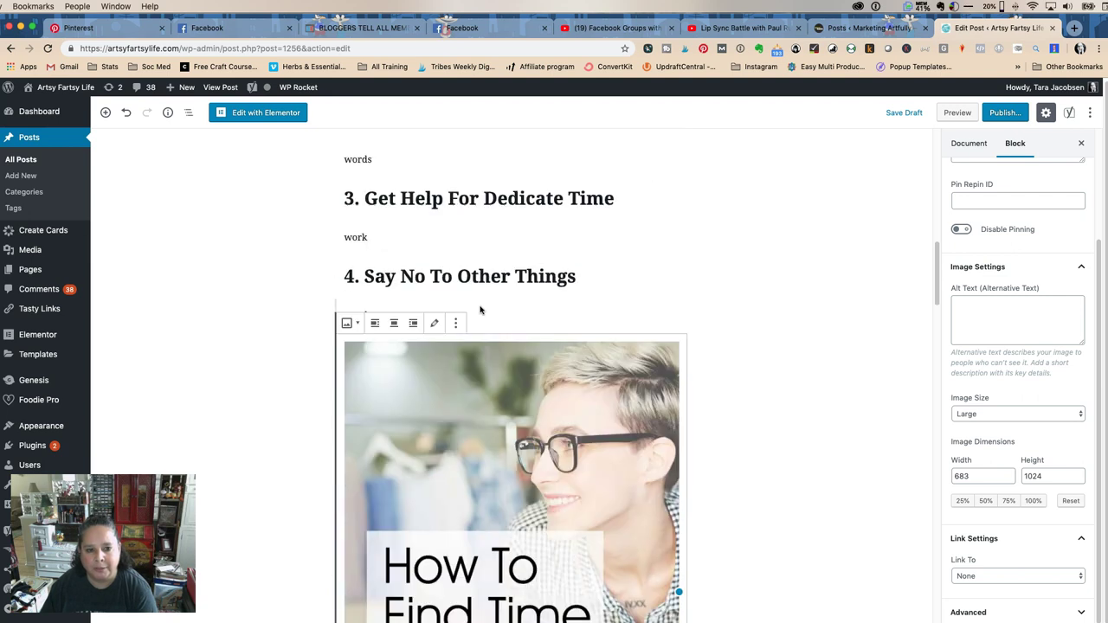
{"action": "scroll", "coordinate": [481, 310], "scroll_direction": "up", "scroll_amount": 2}
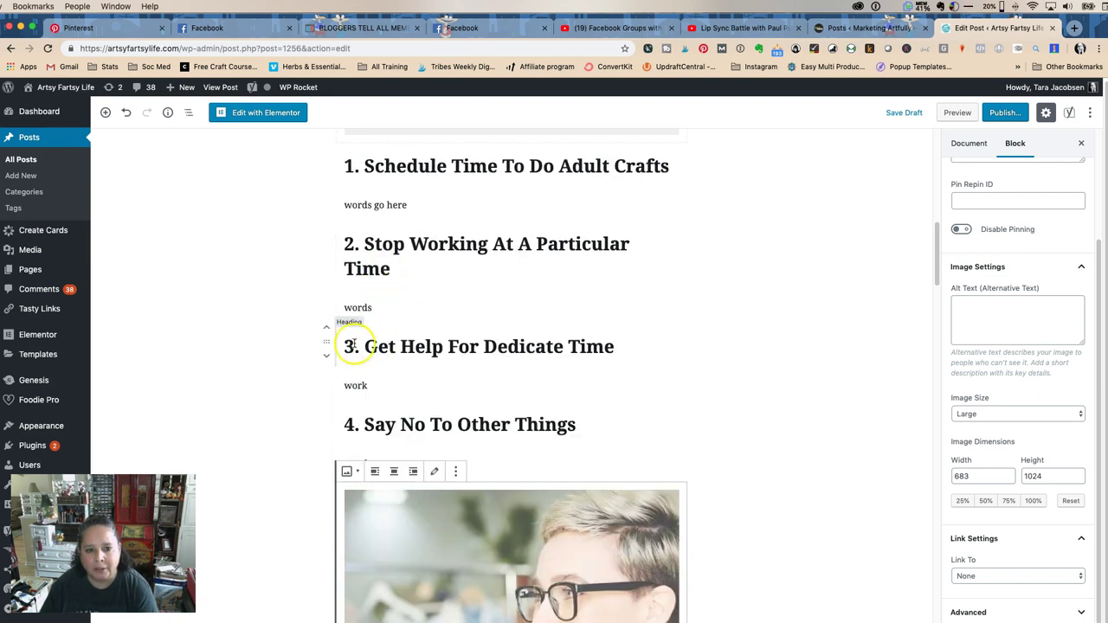
{"action": "left_click", "coordinate": [413, 342]}
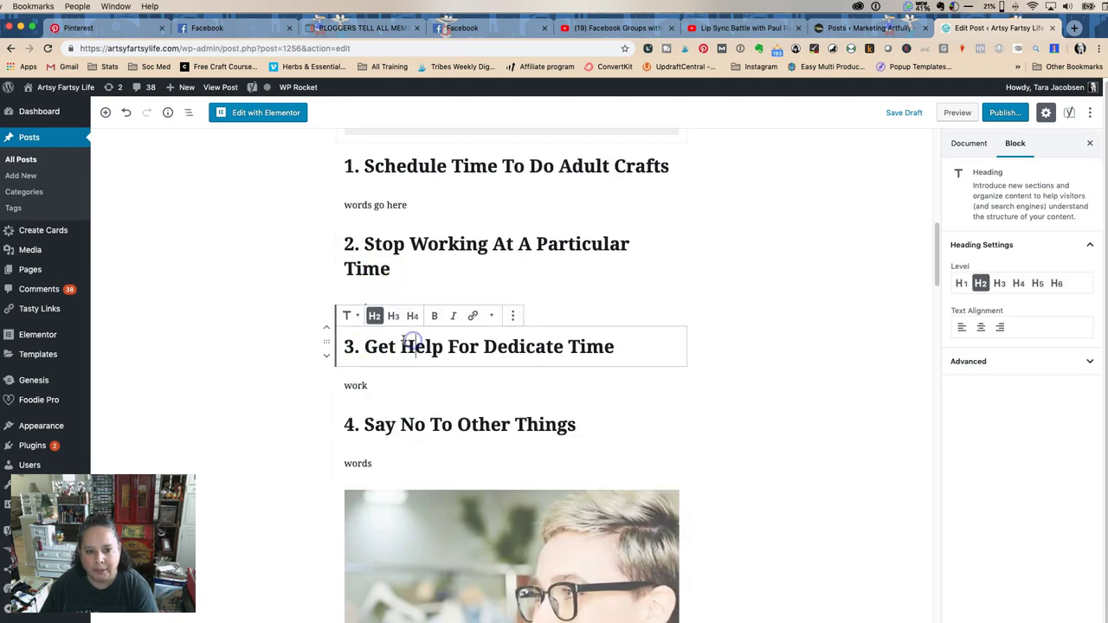
{"action": "left_click", "coordinate": [817, 364]}
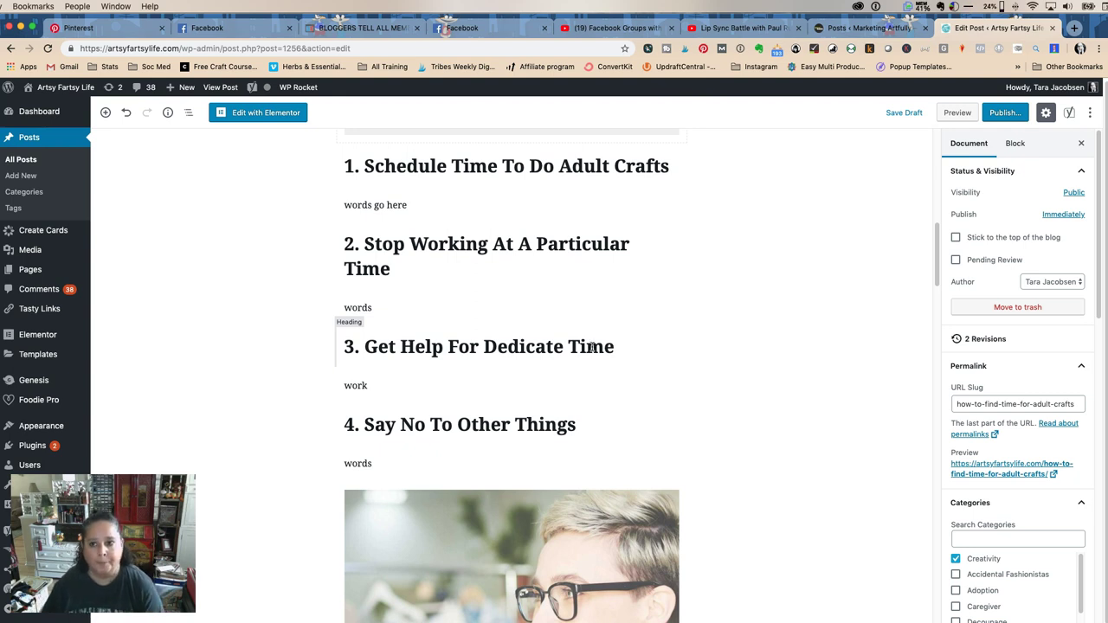
- Open shareasale.com in a new browser tab and go to the affiliate login
{"action": "left_click", "coordinate": [1072, 27]}
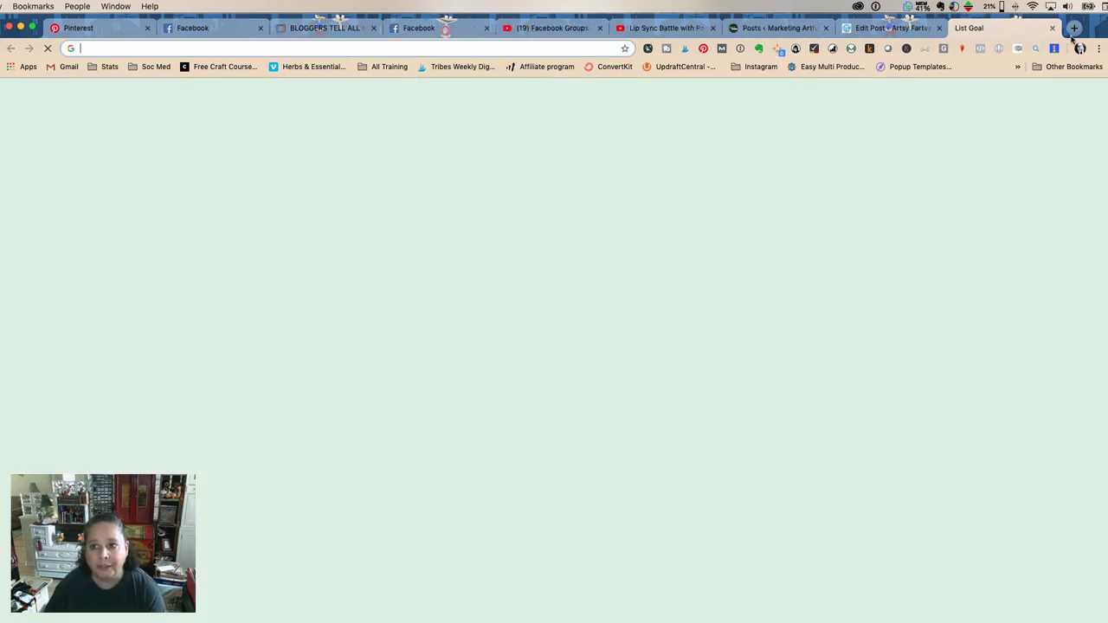
{"action": "type", "text": "sha"}
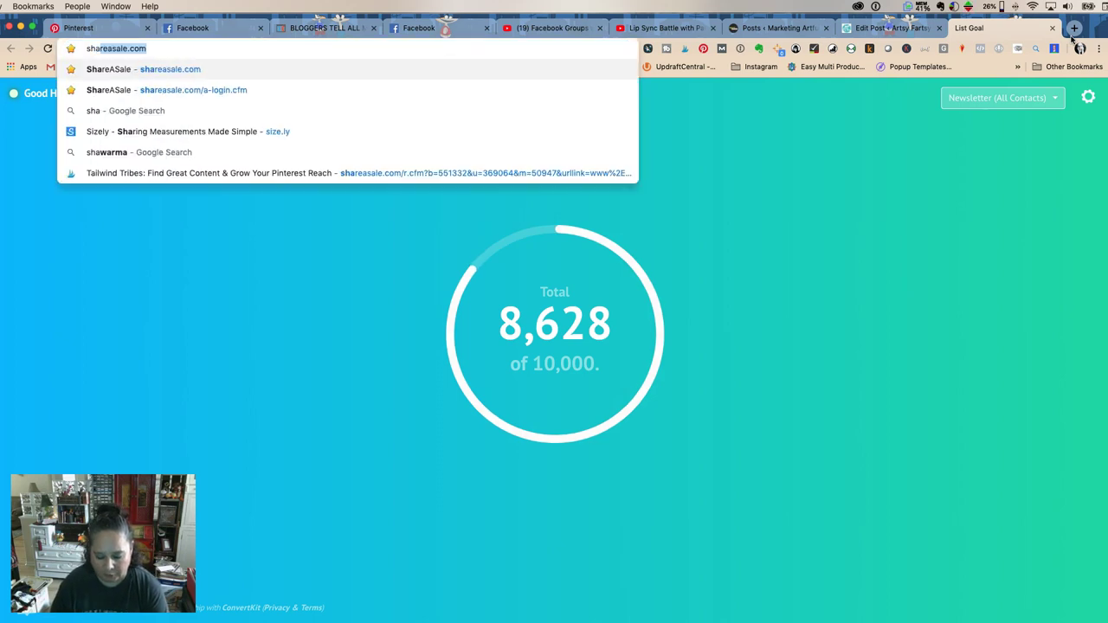
{"action": "key", "text": "Return"}
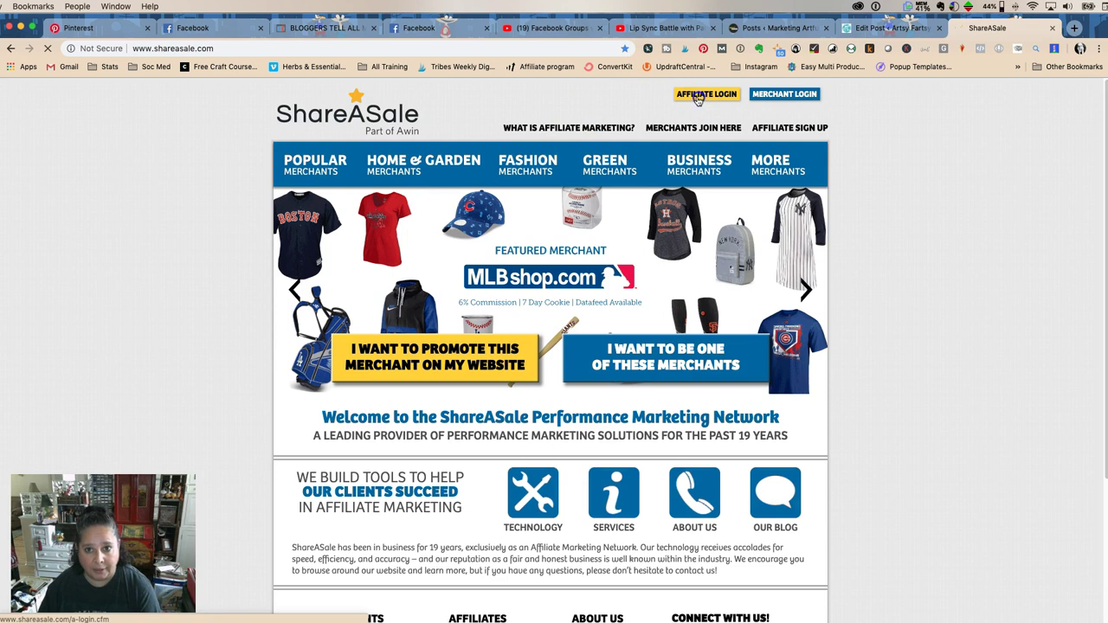
{"action": "left_click", "coordinate": [699, 95]}
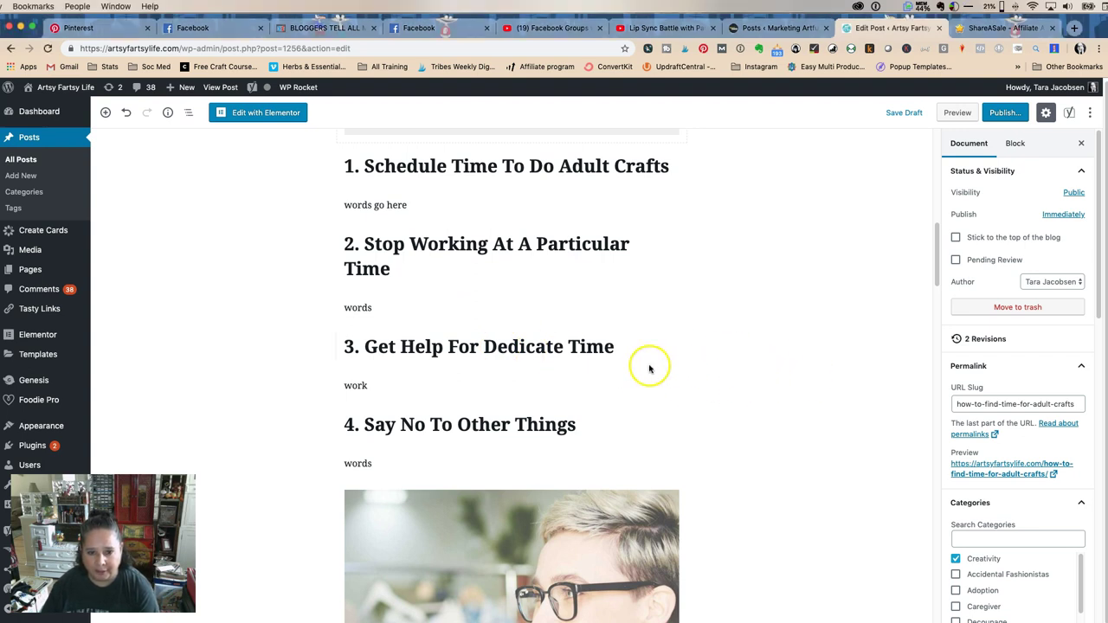
- Insert a Custom HTML block above heading "3. Get Help For Dedicate Time" containing the ShareASale affiliate code for the Etsy class banner
{"action": "left_click", "coordinate": [513, 323]}
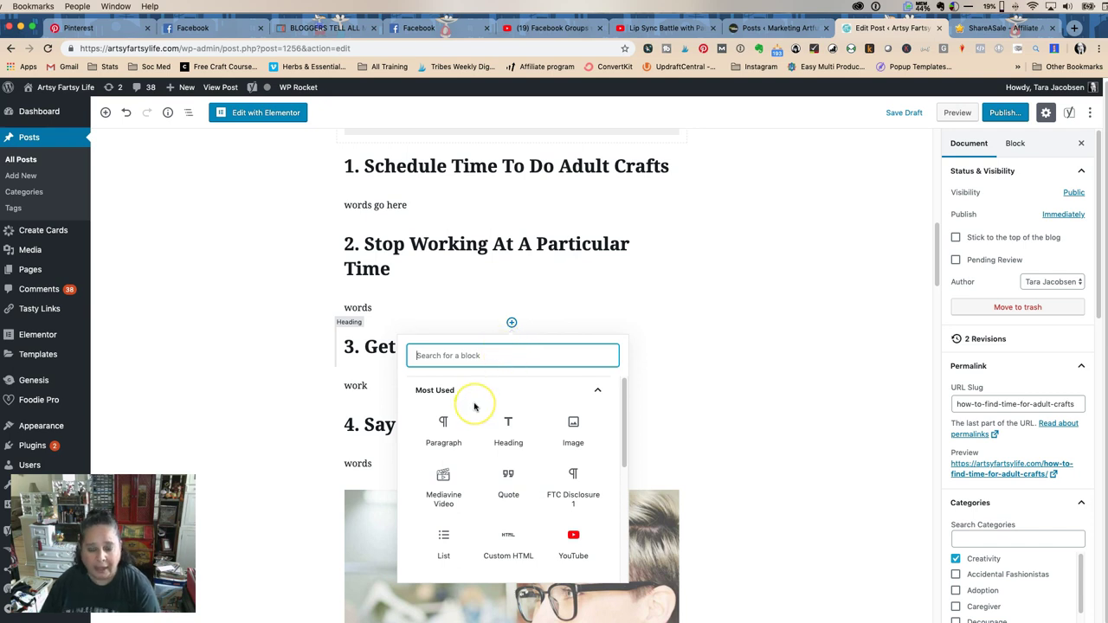
{"action": "type", "text": "/ht"}
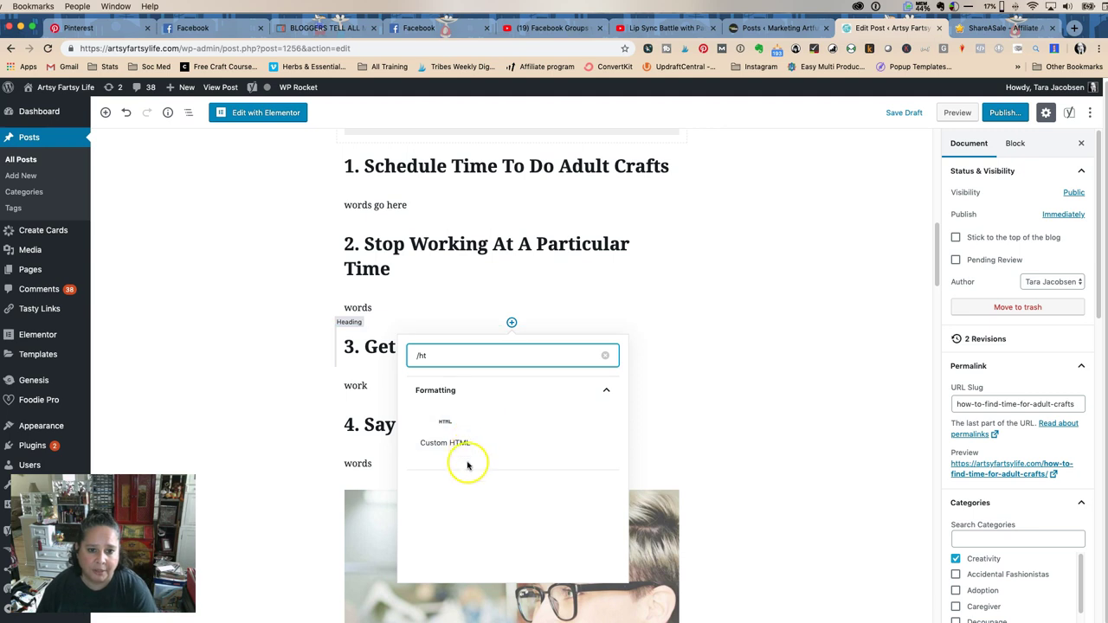
{"action": "left_click", "coordinate": [462, 437]}
{"action": "left_click", "coordinate": [401, 354]}
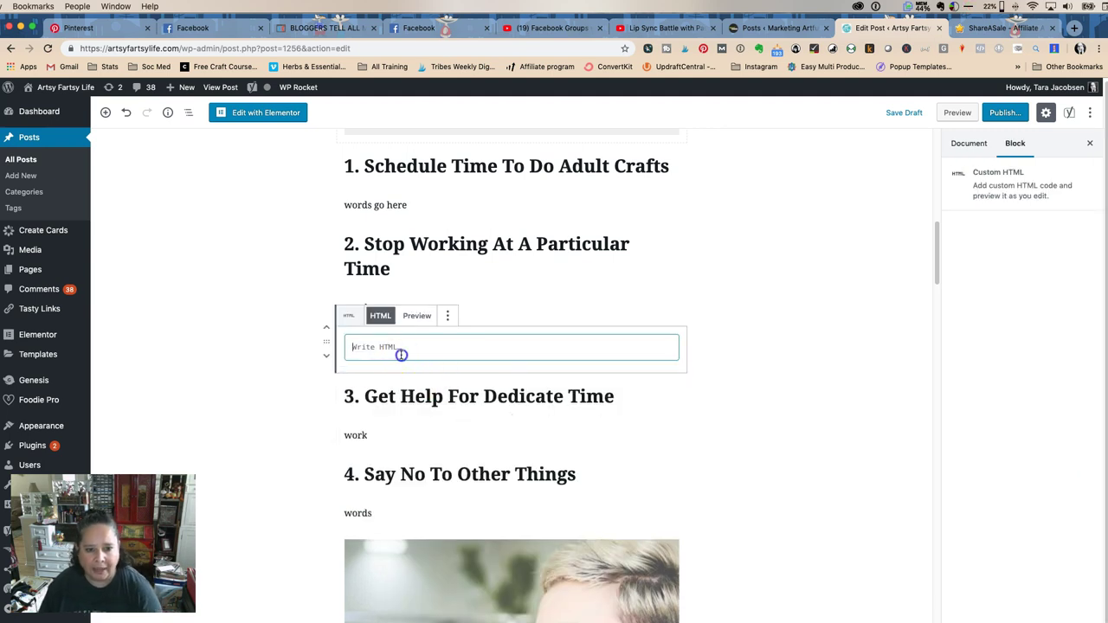
{"action": "type", "text": "<a target=\"_blank\" href=\"https://shareasale.com/r.cfm?b=1195943&amp;u=369064&amp;m=59453&amp;urllink=&amp;afftrack=\"><img src=\"https://static.shareasale.com/image/59453/180613_etsyclassbundle_christinemaruc_03.jpg\" border=\"0\" /></a>"}
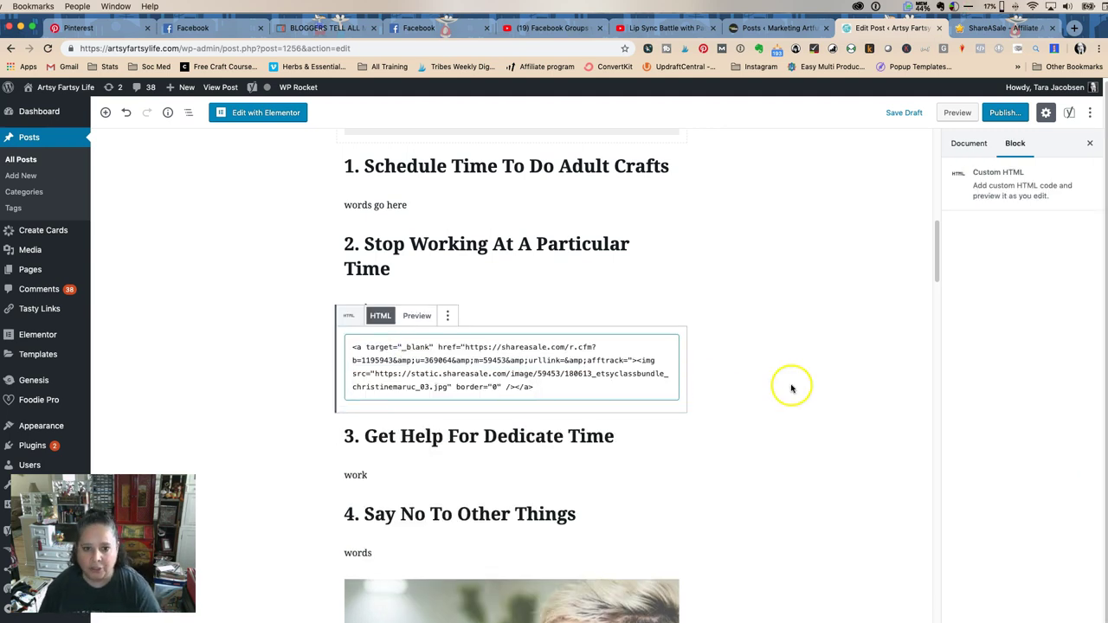
{"action": "left_click", "coordinate": [792, 385]}
- Save the draft and preview the post, checking the Etsy class banner under heading "2. Stop Working At A Particular Time"
{"action": "left_click", "coordinate": [897, 116]}
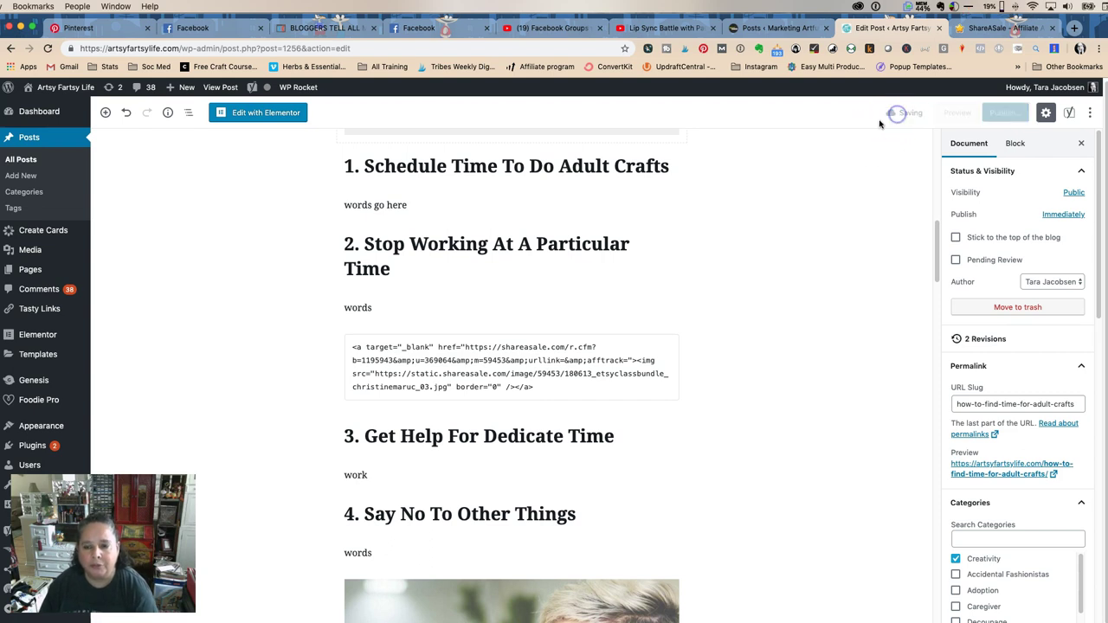
{"action": "left_click", "coordinate": [945, 116]}
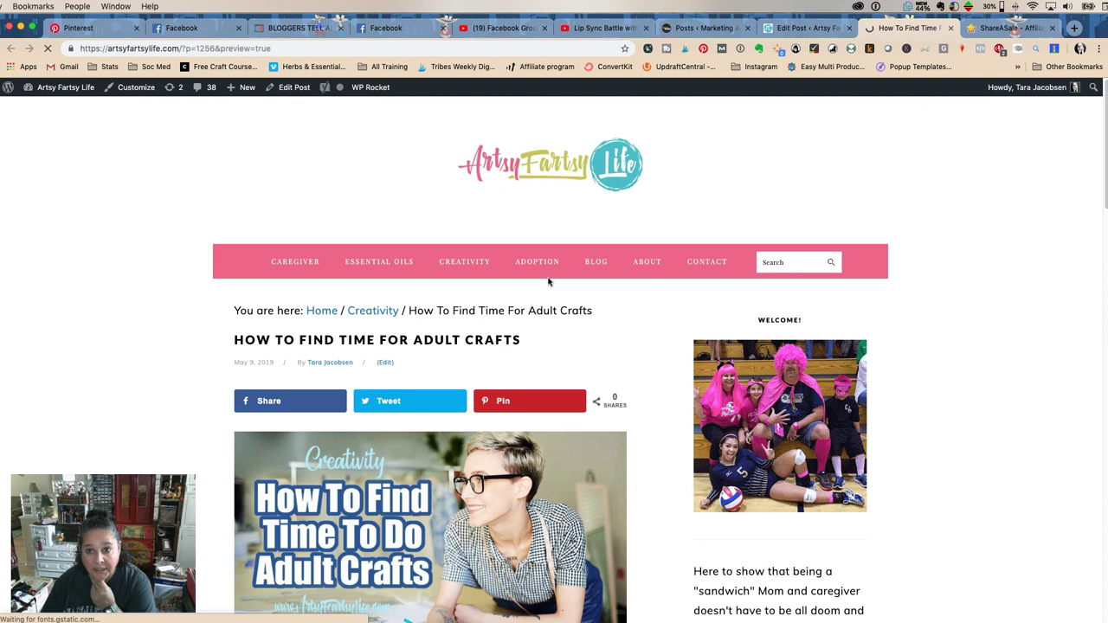
{"action": "scroll", "coordinate": [386, 334], "scroll_direction": "down", "scroll_amount": 5}
{"action": "scroll", "coordinate": [385, 329], "scroll_direction": "down", "scroll_amount": 8}
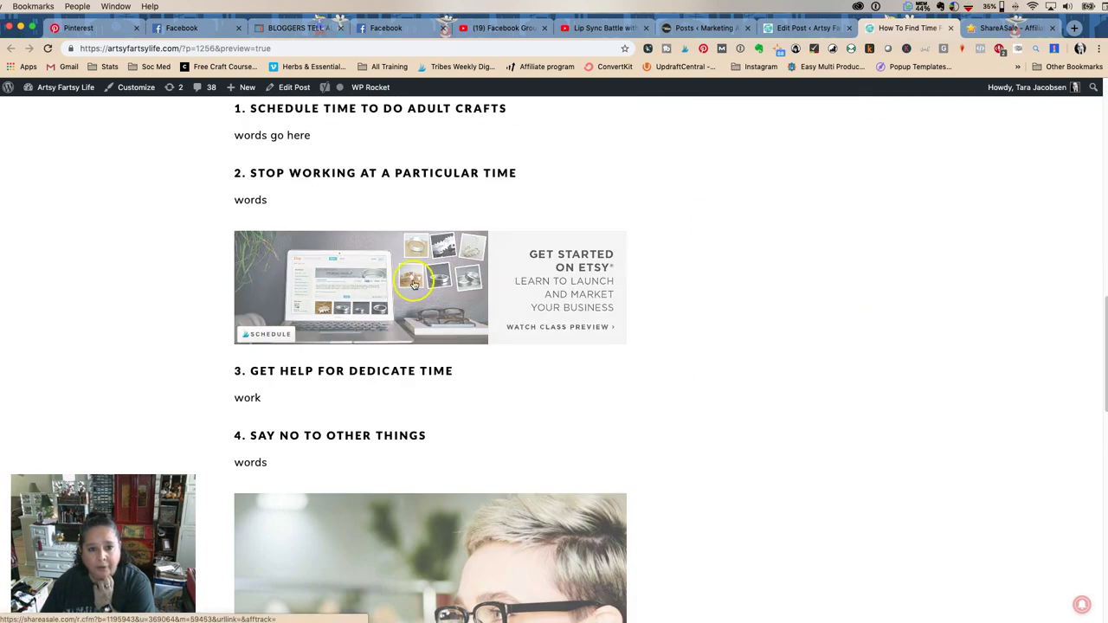
{"action": "left_click", "coordinate": [614, 305]}
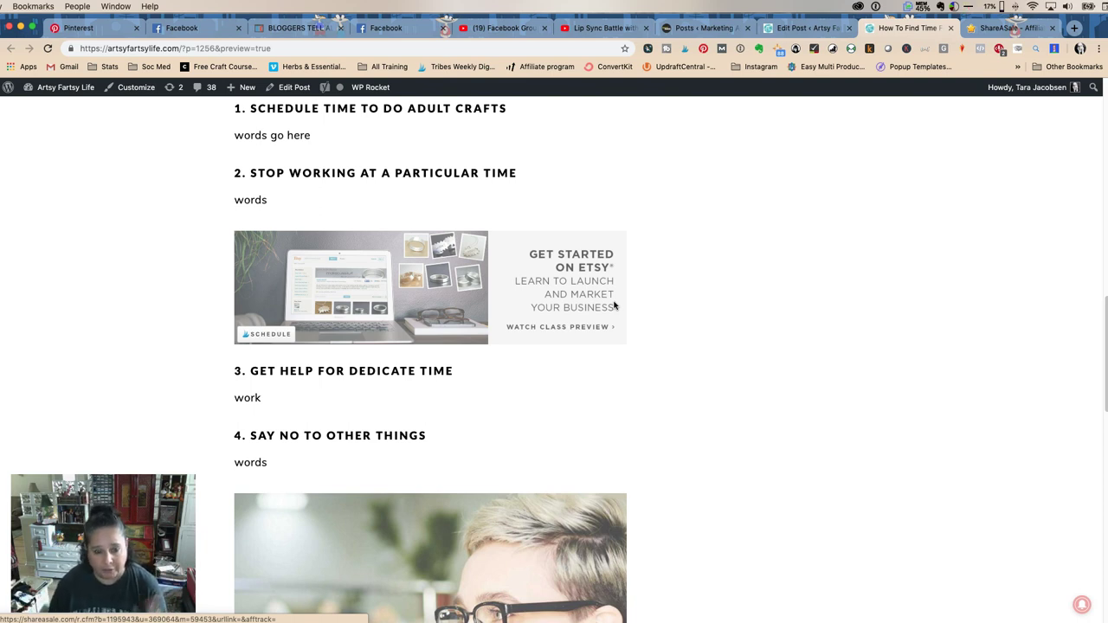
- Return to the post editor and open the block search above heading "2. Stop Working At A Particular Time"
{"action": "left_click", "coordinate": [787, 32]}
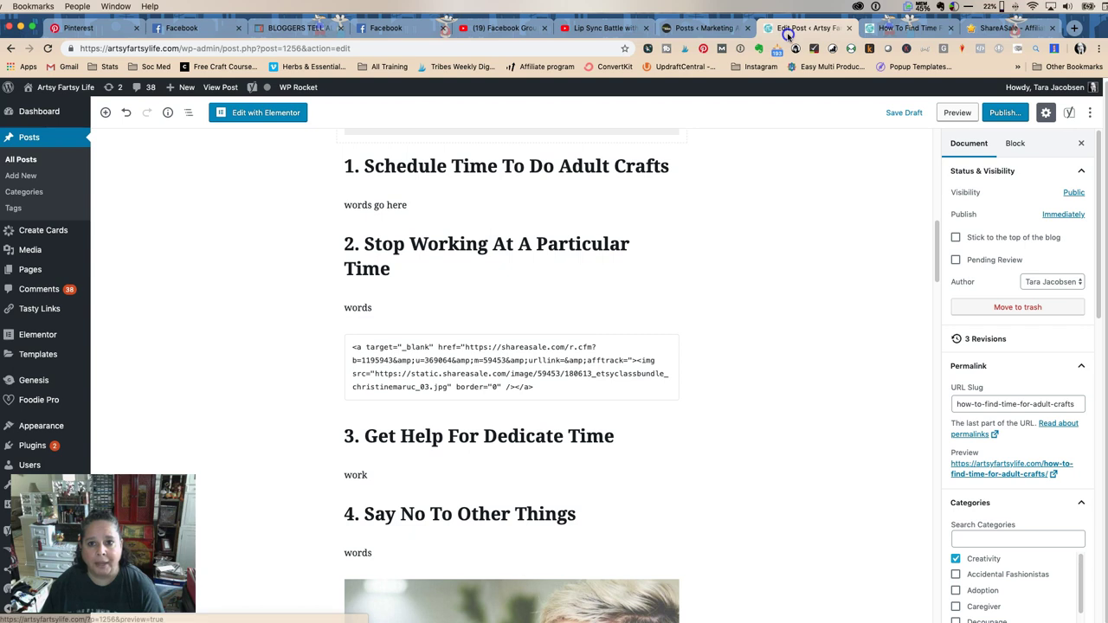
{"action": "left_click", "coordinate": [383, 244]}
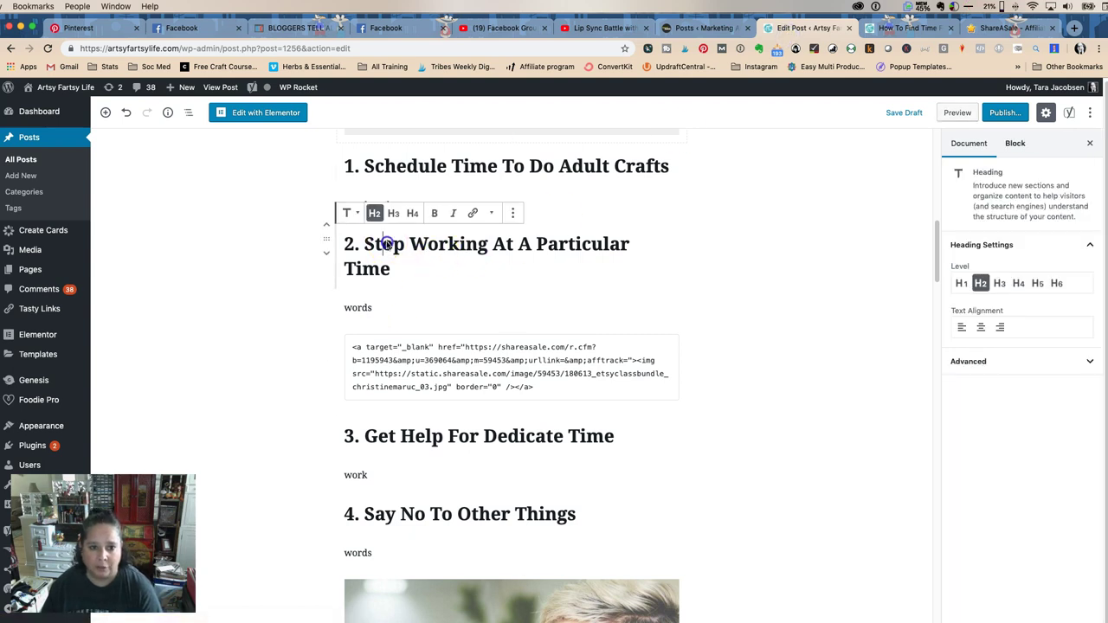
{"action": "left_click", "coordinate": [758, 270]}
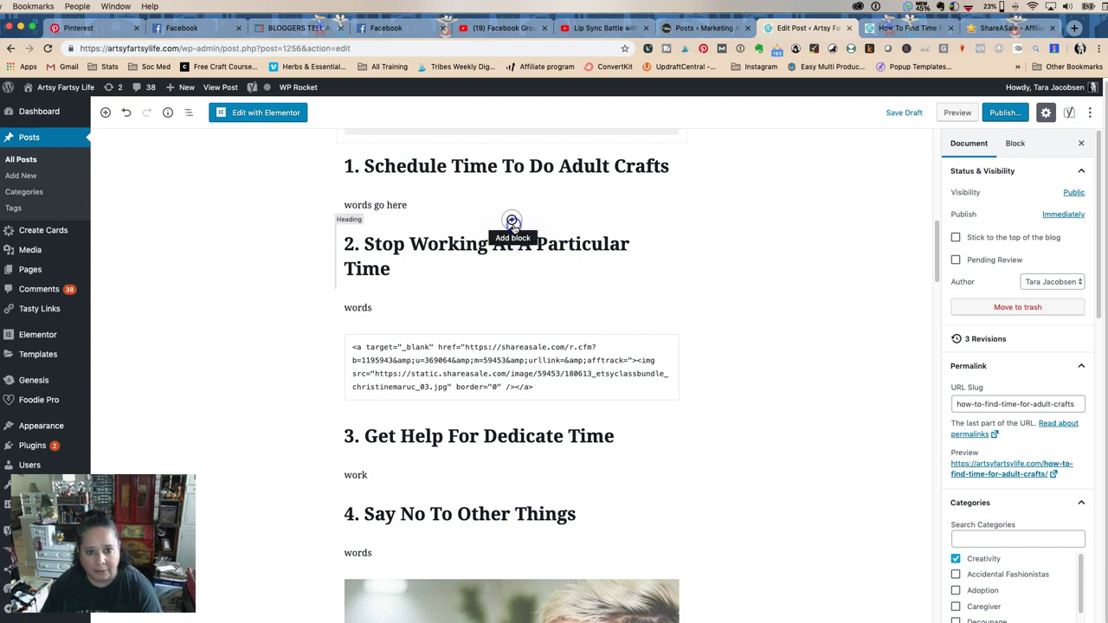
{"action": "left_click", "coordinate": [511, 222]}
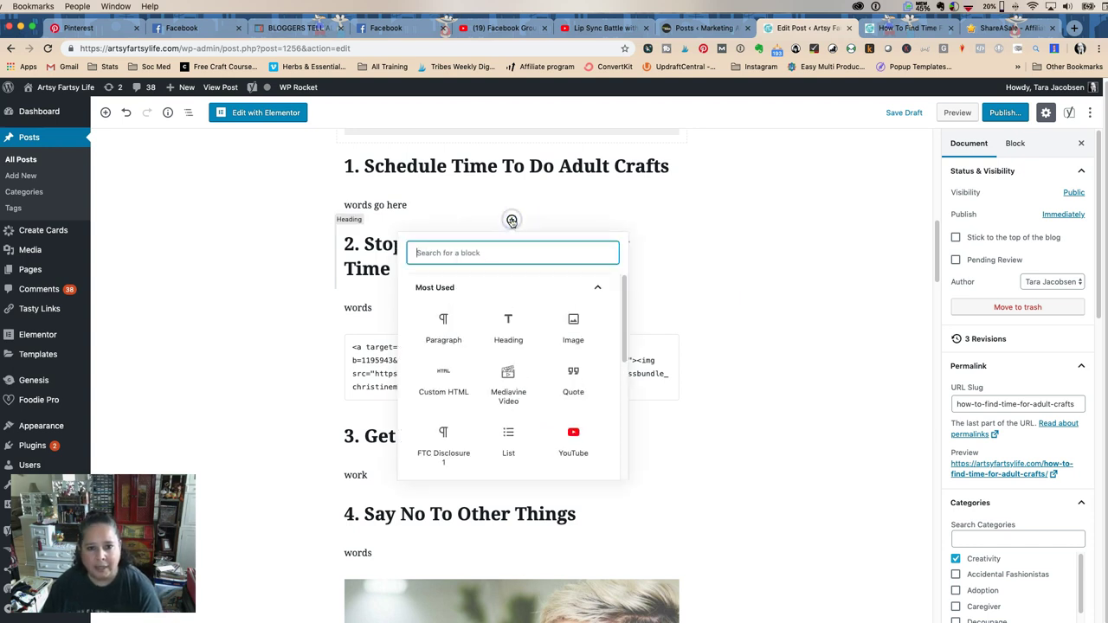
{"action": "type", "text": "/div"}
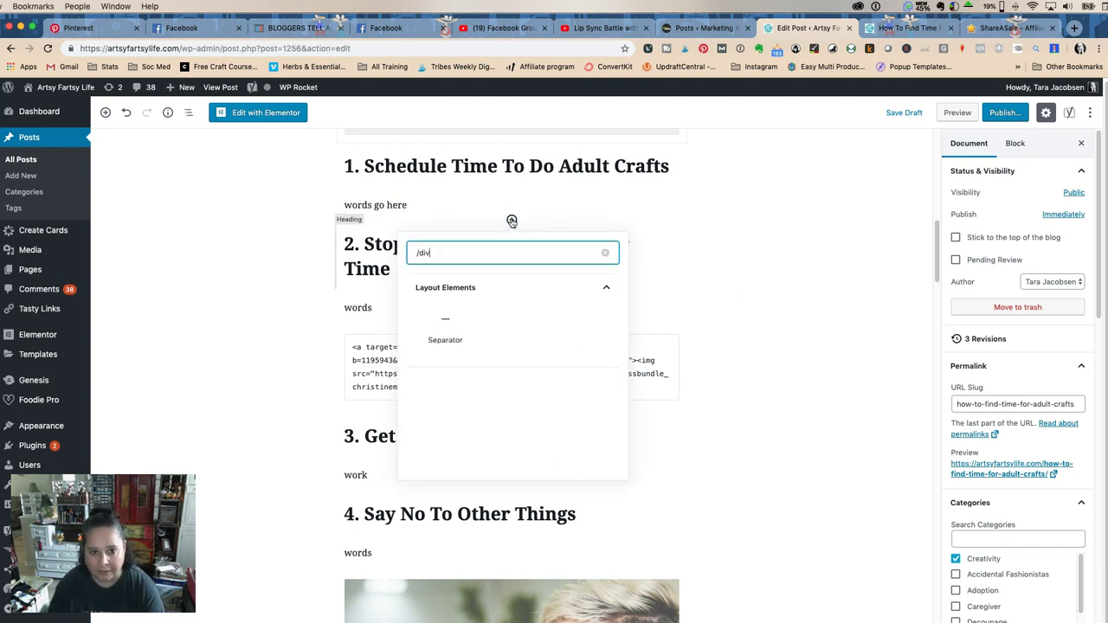
{"action": "key", "text": "BackSpace"}
{"action": "key", "text": "BackSpace"}
{"action": "key", "text": "BackSpace"}
{"action": "type", "text": "re"}
{"action": "scroll", "coordinate": [534, 325], "scroll_direction": "down", "scroll_amount": 5}
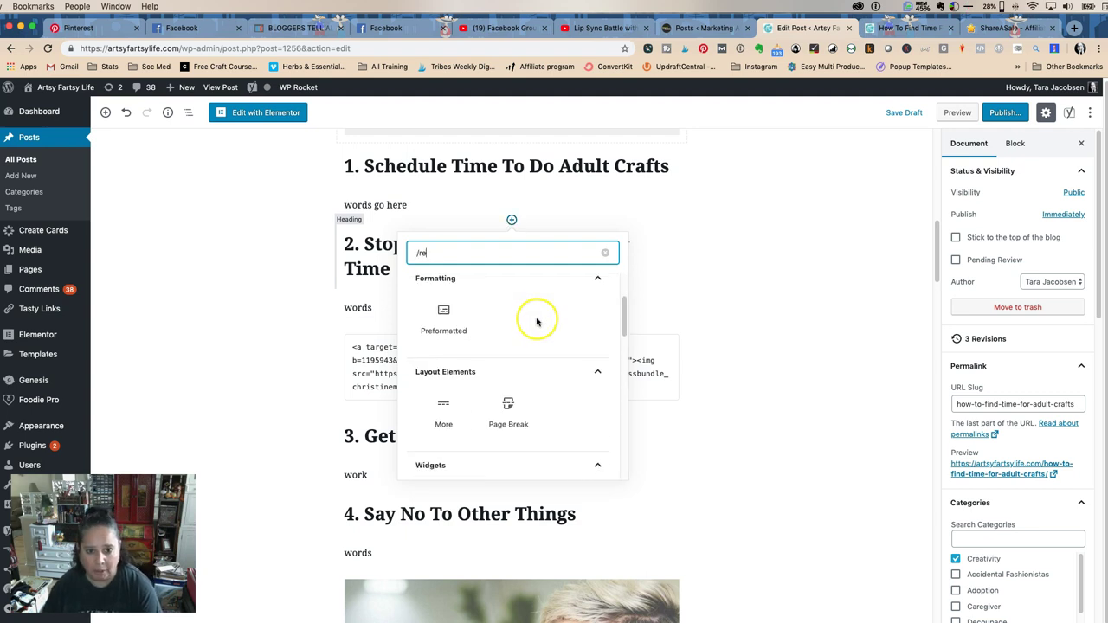
{"action": "scroll", "coordinate": [534, 329], "scroll_direction": "down", "scroll_amount": 8}
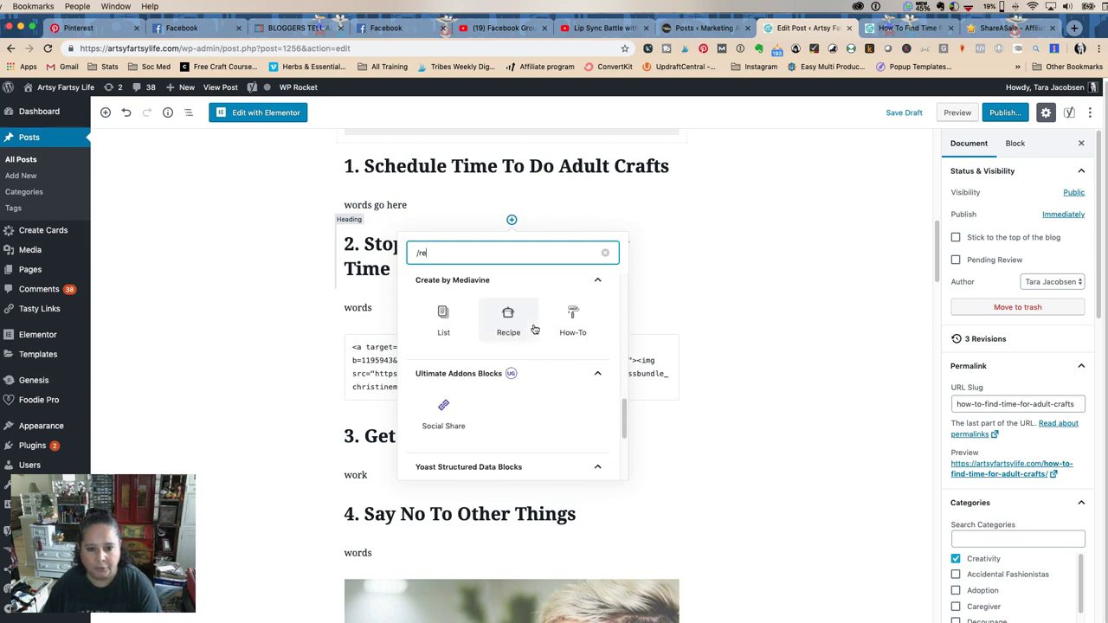
{"action": "double_click", "coordinate": [438, 253]}
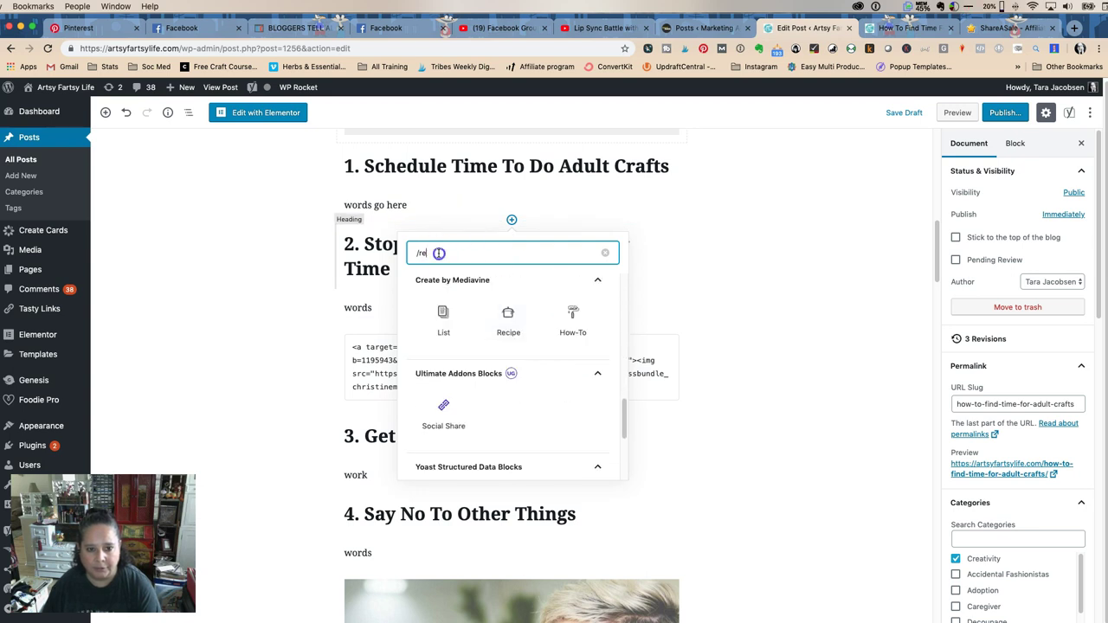
{"action": "type", "text": "/<"}
{"action": "left_click", "coordinate": [436, 253]}
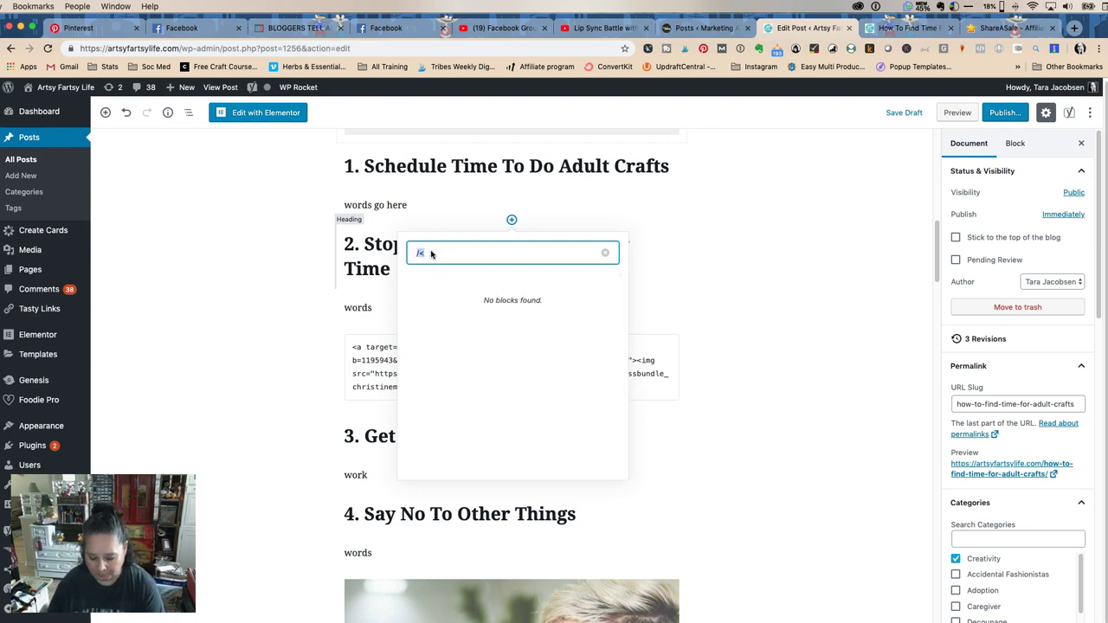
{"action": "key", "text": "BackSpace"}
- Add a Custom HTML block containing <div> above heading "2. Stop Working At A Particular Time"
{"action": "type", "text": "htm"}
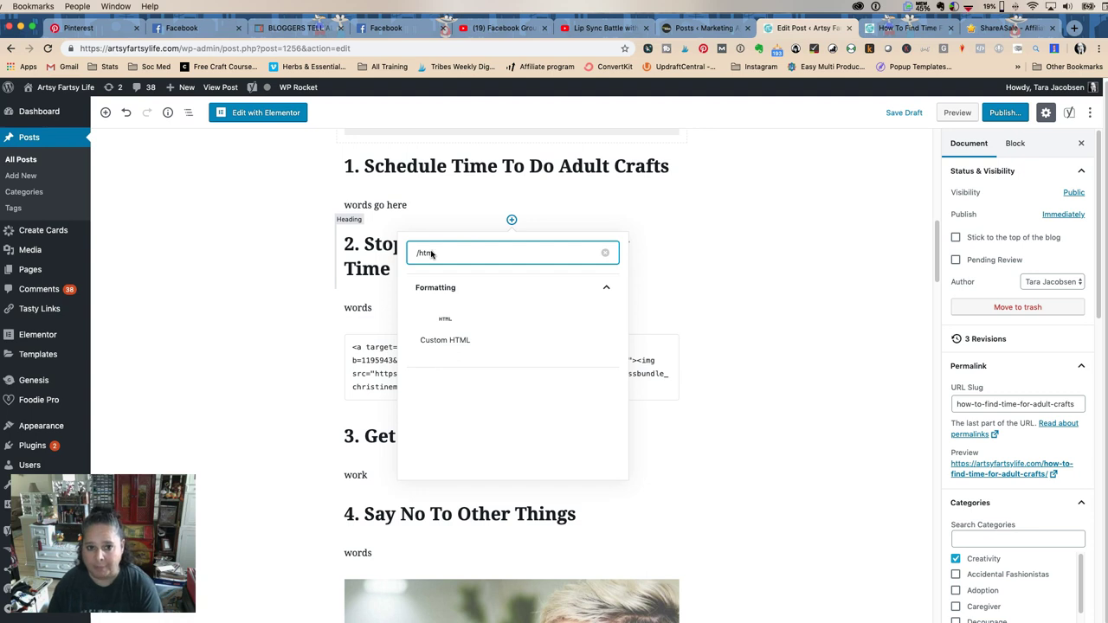
{"action": "left_click", "coordinate": [445, 327]}
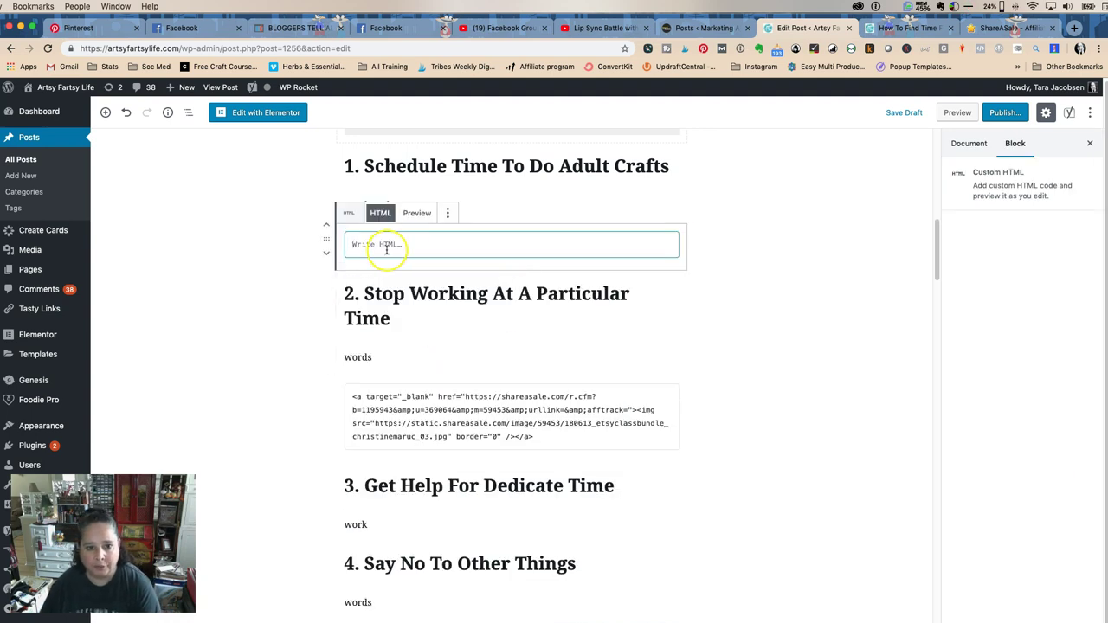
{"action": "type", "text": "<div>"}
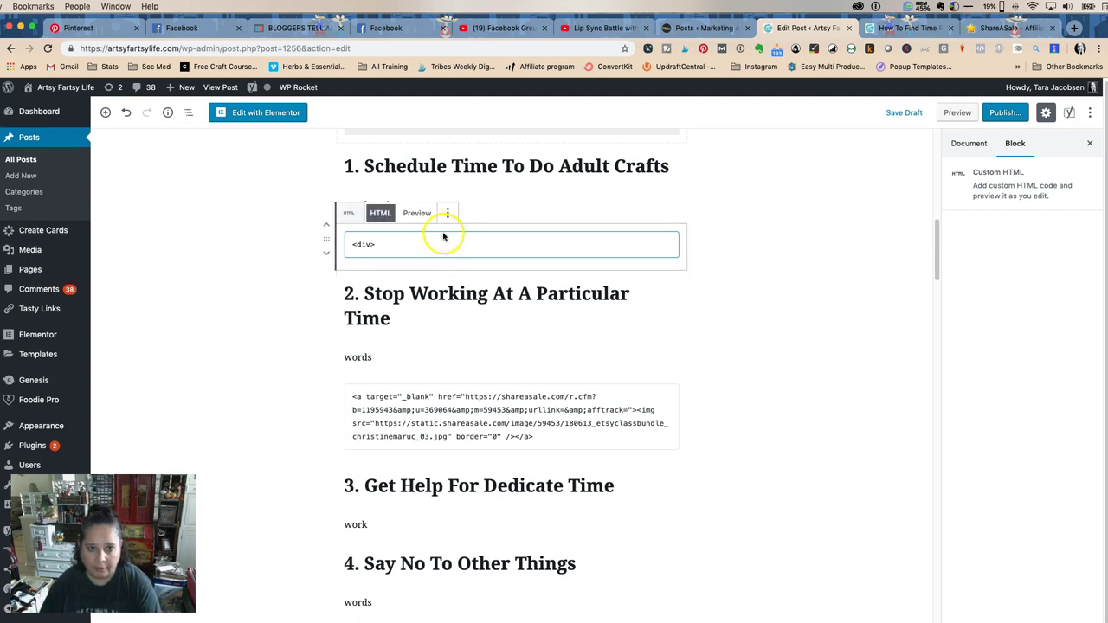
{"action": "left_click", "coordinate": [198, 210]}
- Insert a Custom HTML block containing </div> between heading "3. Get Help For Dedicate Time" and its "work" paragraph
{"action": "scroll", "coordinate": [234, 252], "scroll_direction": "down", "scroll_amount": 1}
{"action": "scroll", "coordinate": [242, 261], "scroll_direction": "down", "scroll_amount": 1}
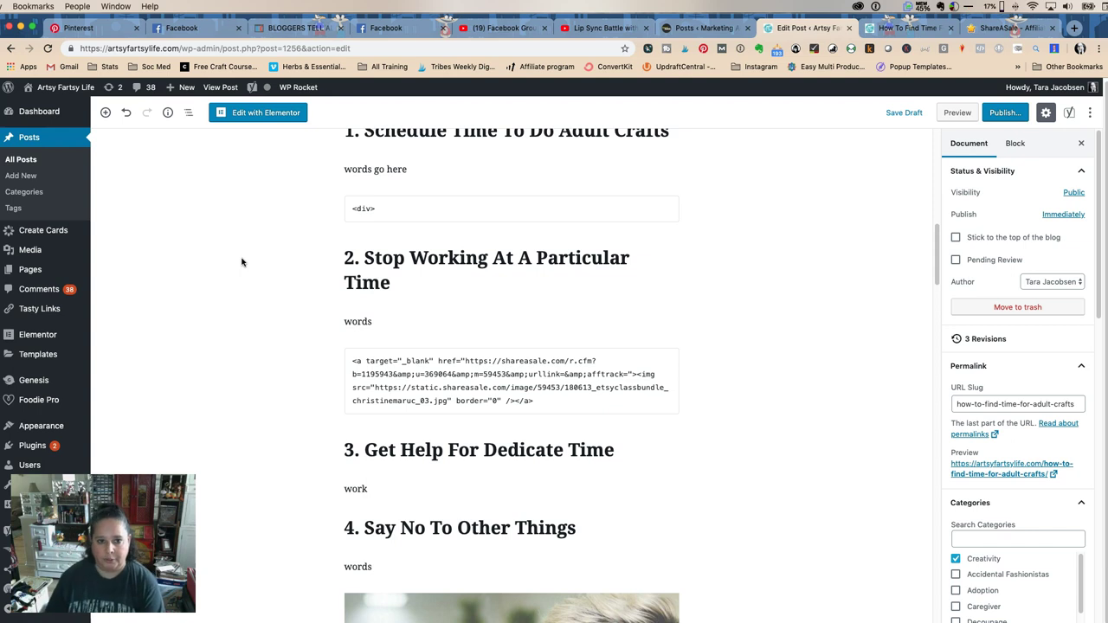
{"action": "scroll", "coordinate": [259, 285], "scroll_direction": "down", "scroll_amount": 3}
{"action": "left_click", "coordinate": [352, 451]}
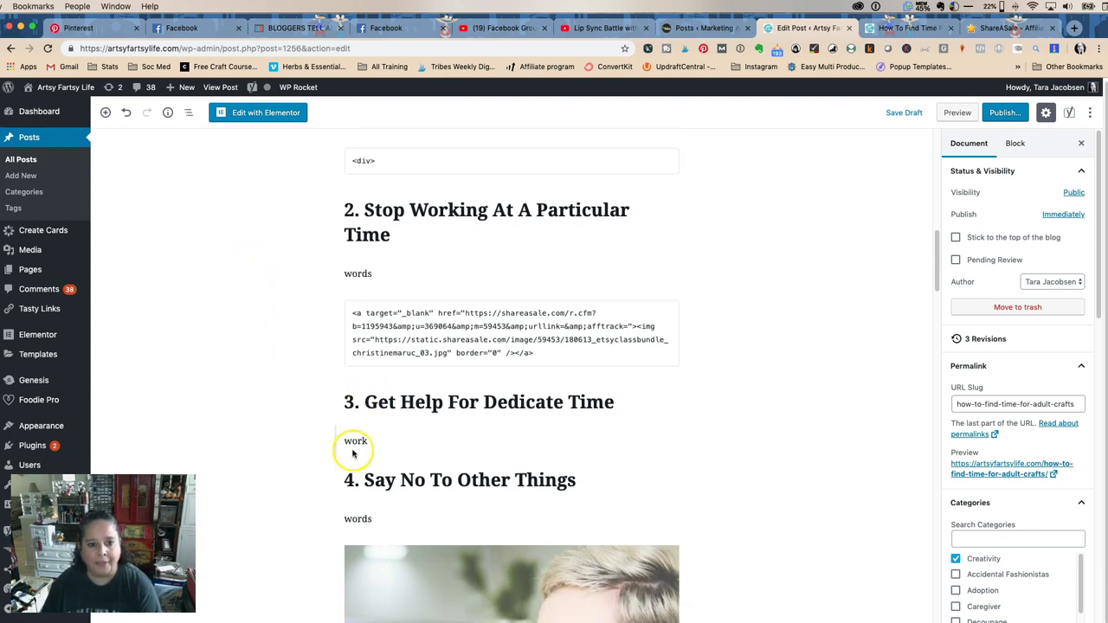
{"action": "left_click", "coordinate": [353, 451]}
{"action": "left_click", "coordinate": [836, 436]}
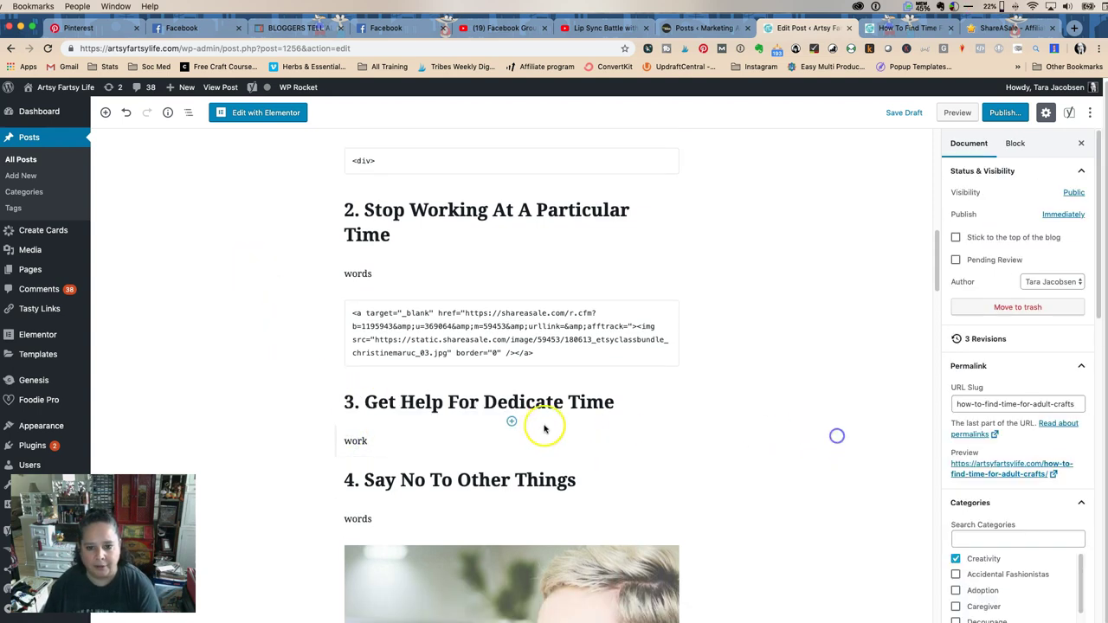
{"action": "left_click", "coordinate": [512, 421]}
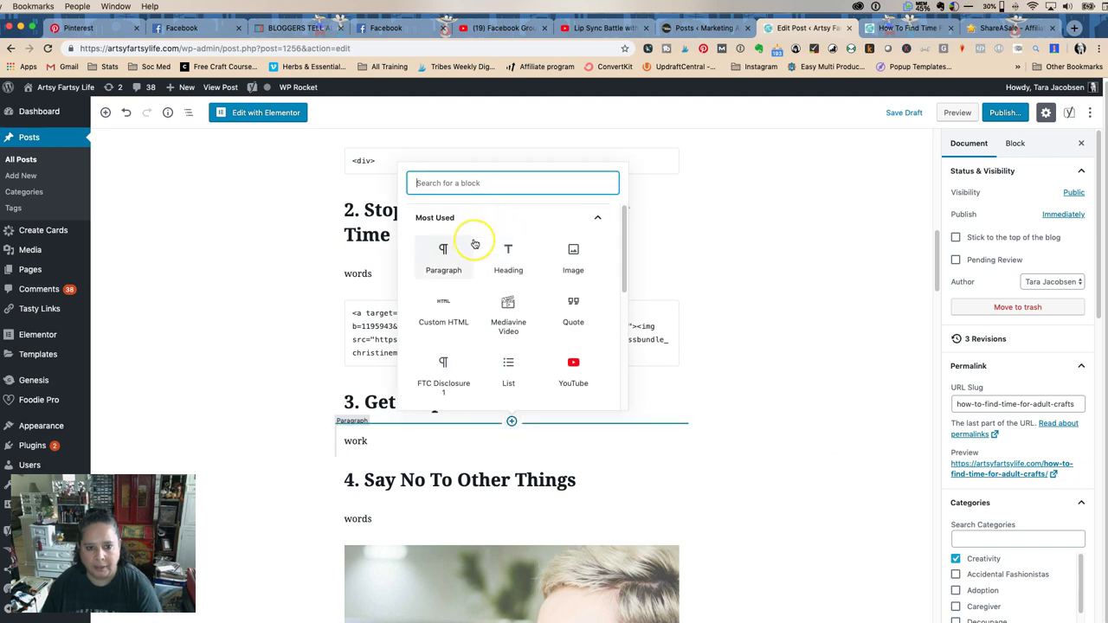
{"action": "type", "text": "/ht"}
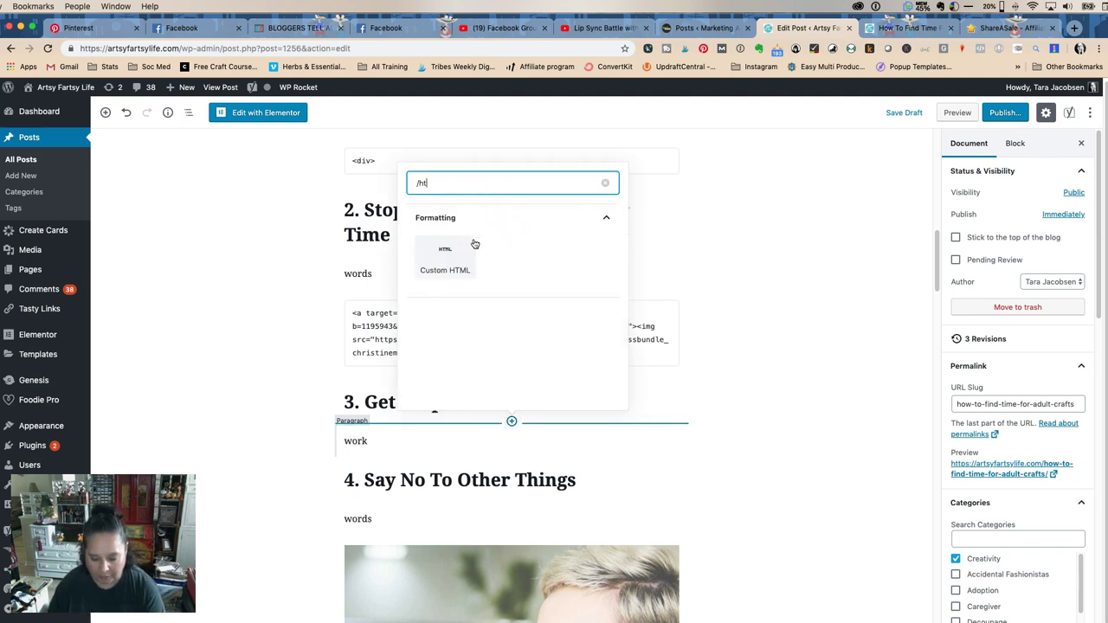
{"action": "left_click", "coordinate": [470, 252]}
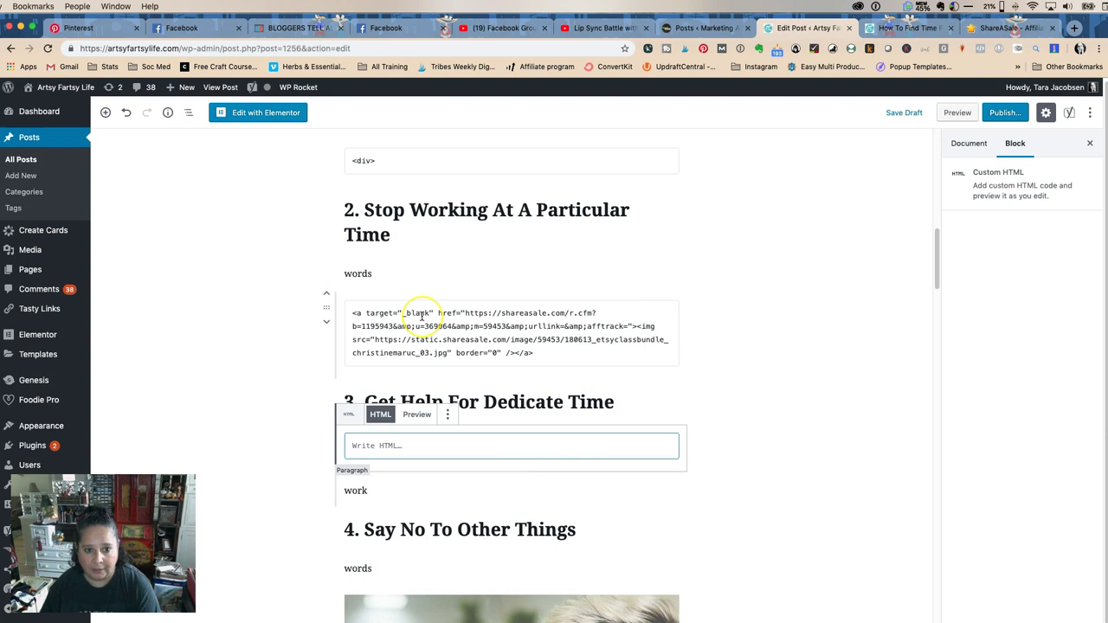
{"action": "type", "text": "</d"}
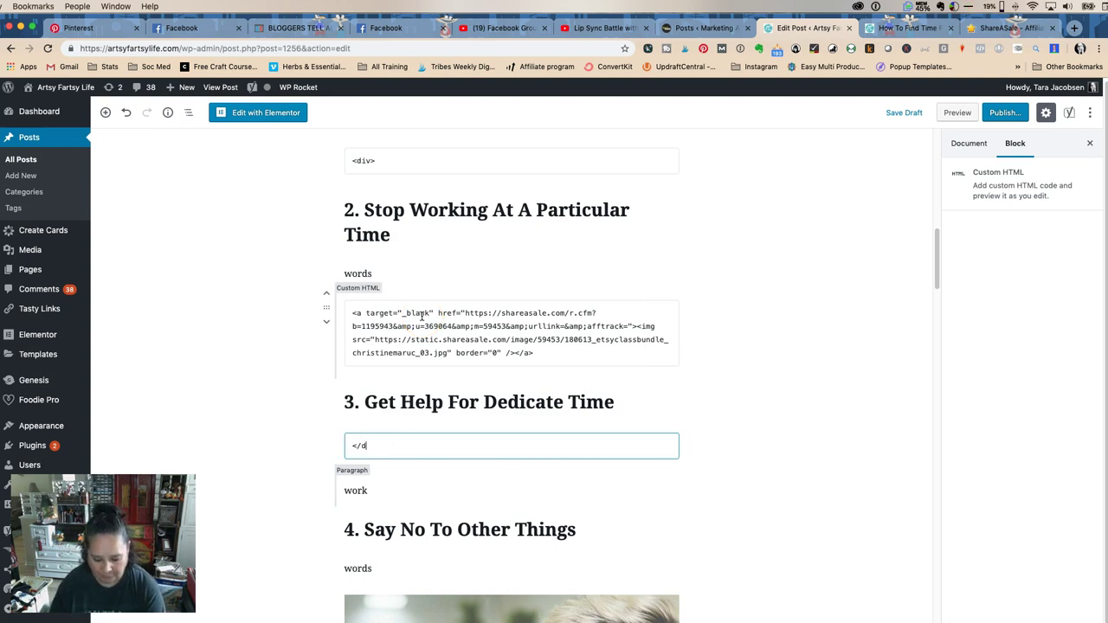
{"action": "type", "text": "iv>"}
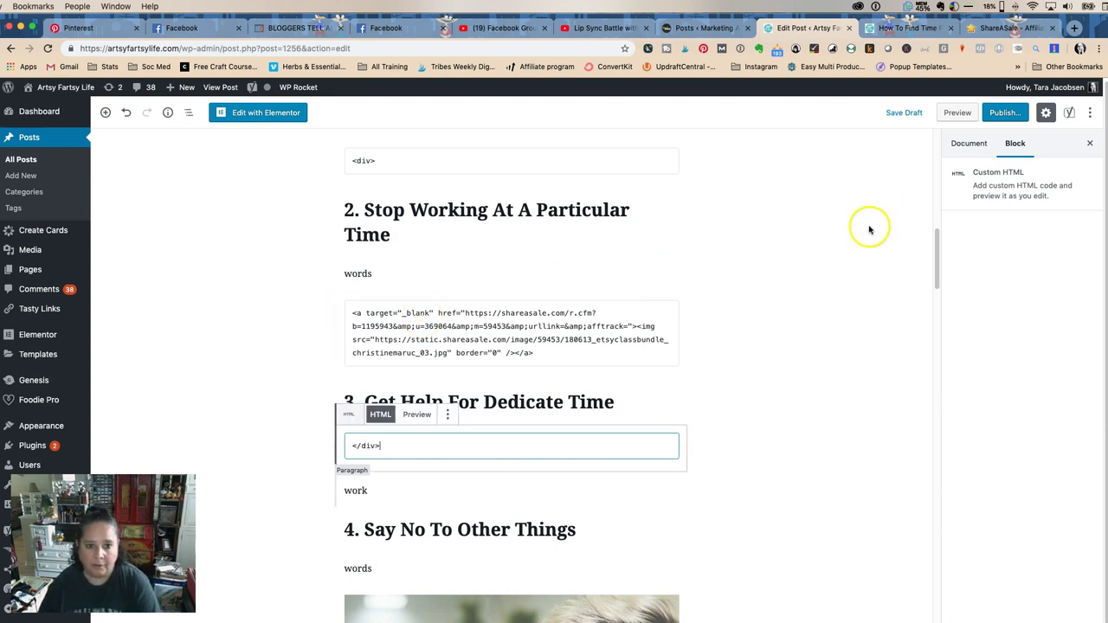
{"action": "left_click", "coordinate": [858, 232]}
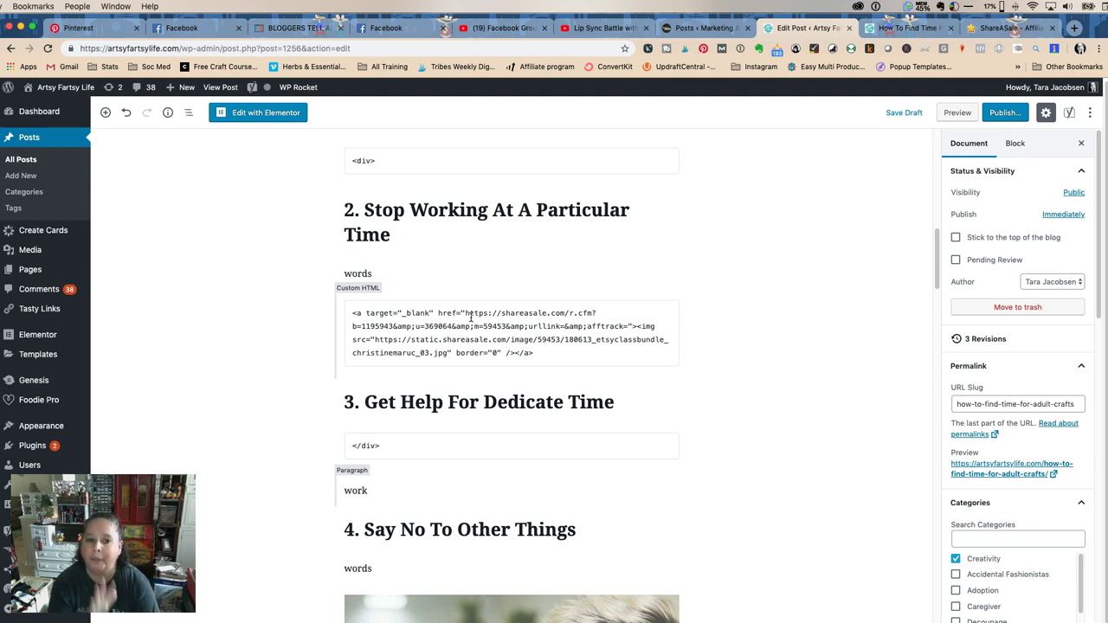
- Insert an empty Paragraph block between the affiliate banner code and heading "3. Get Help For Dedicate Time"
{"action": "left_click", "coordinate": [465, 400]}
{"action": "left_click", "coordinate": [761, 409]}
{"action": "left_click", "coordinate": [512, 377]}
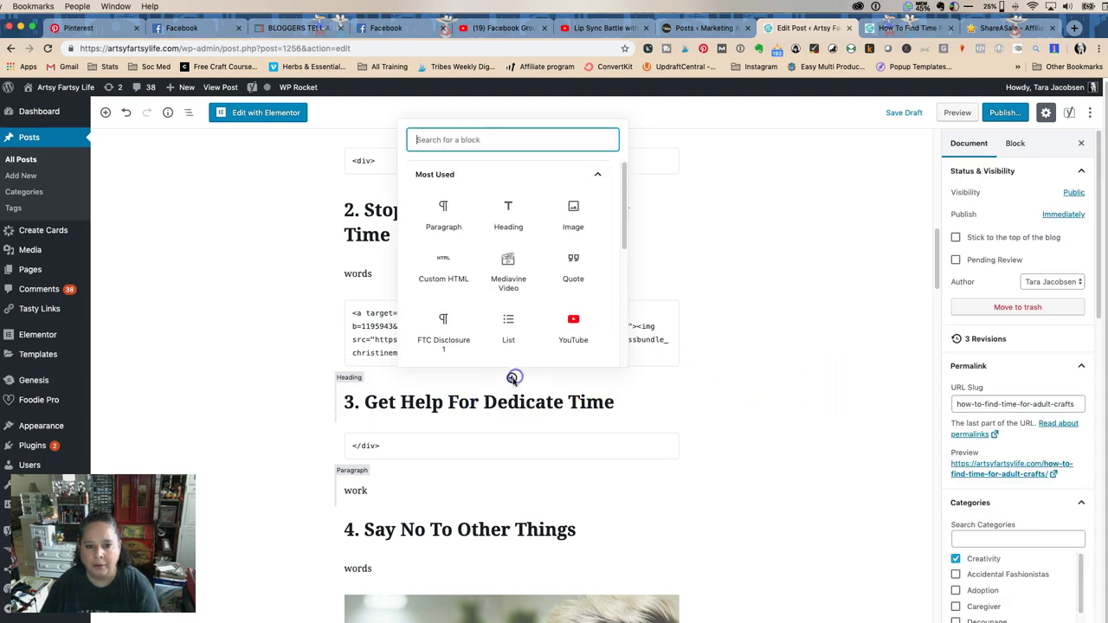
{"action": "left_click", "coordinate": [427, 211]}
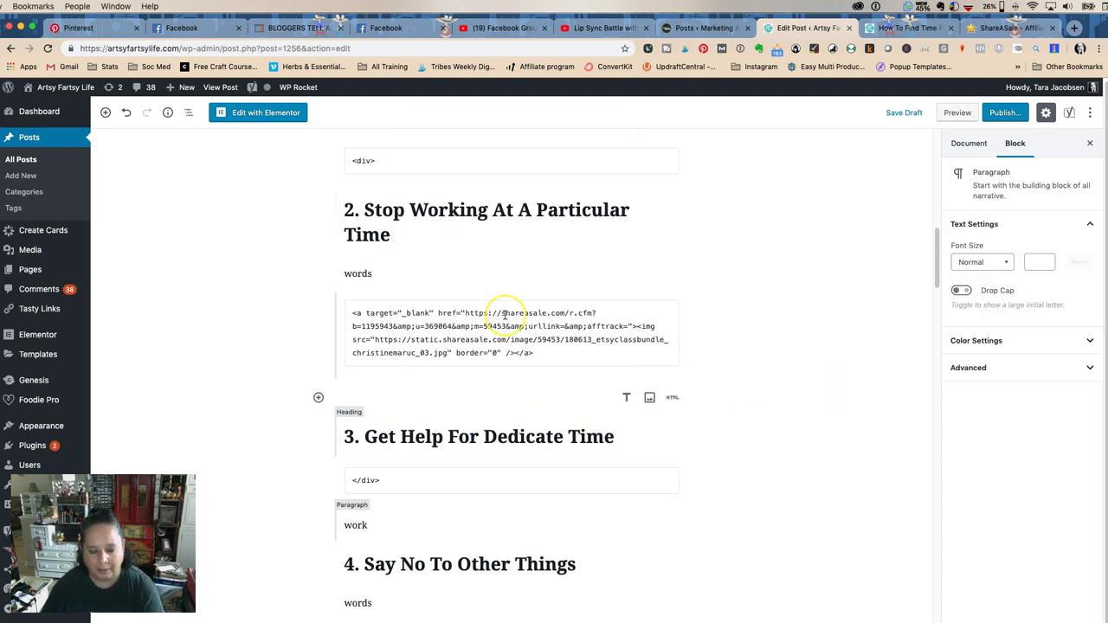
- Write three paragraphs reading "paragraph", "paragraphy" and "words" between the affiliate banner code and heading "3. Get Help For Dedicate Time"
{"action": "type", "text": "para"}
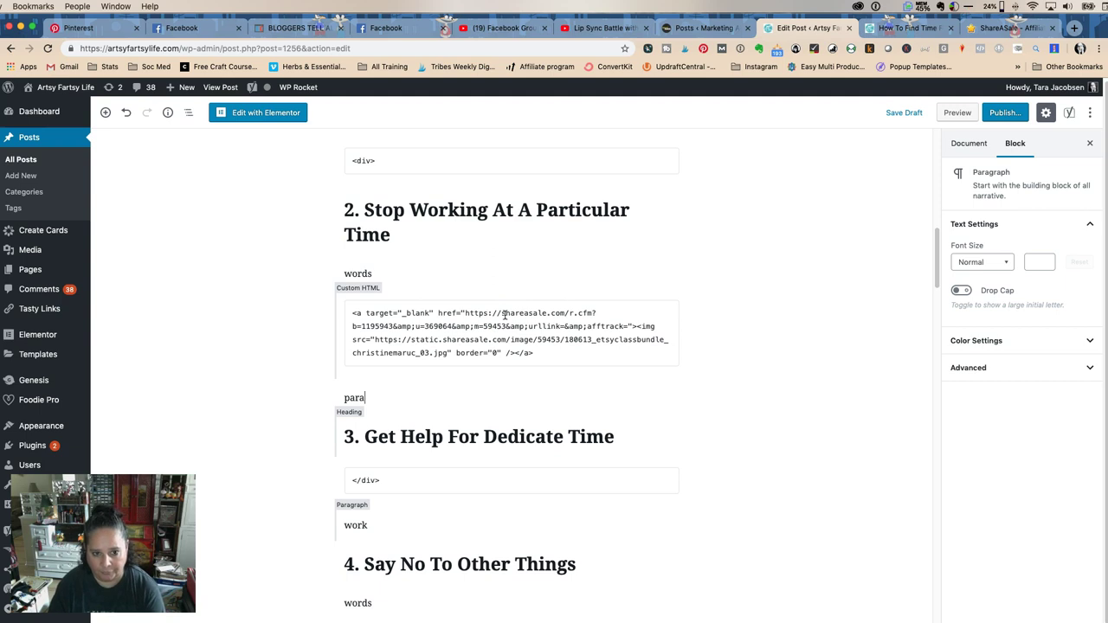
{"action": "type", "text": "graph"}
{"action": "key", "text": "Return"}
{"action": "type", "text": "pa"}
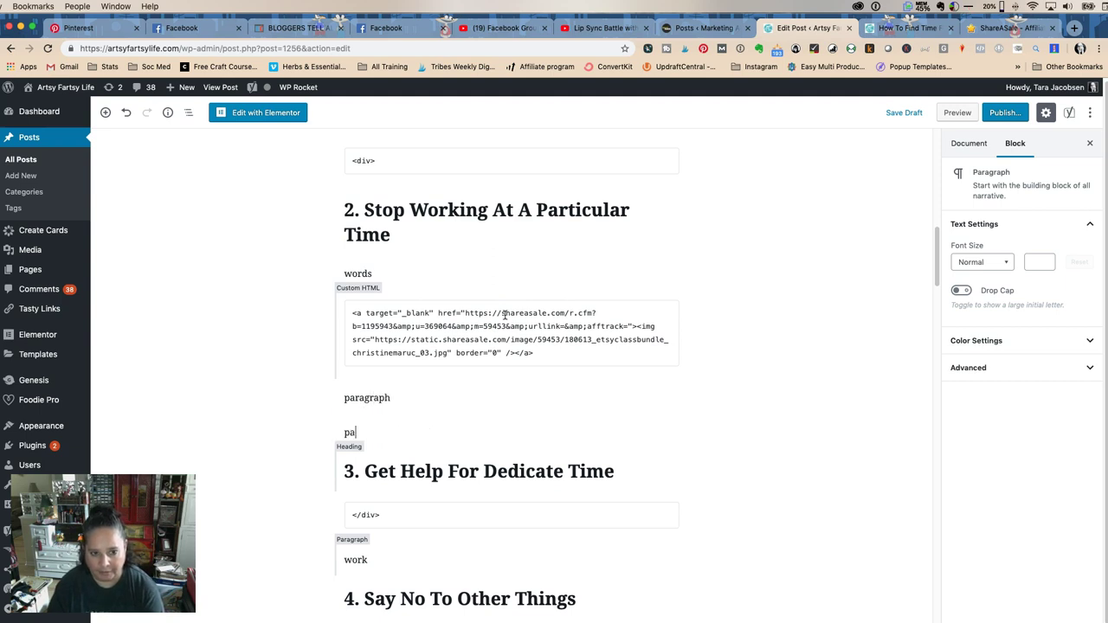
{"action": "type", "text": "ragraphy"}
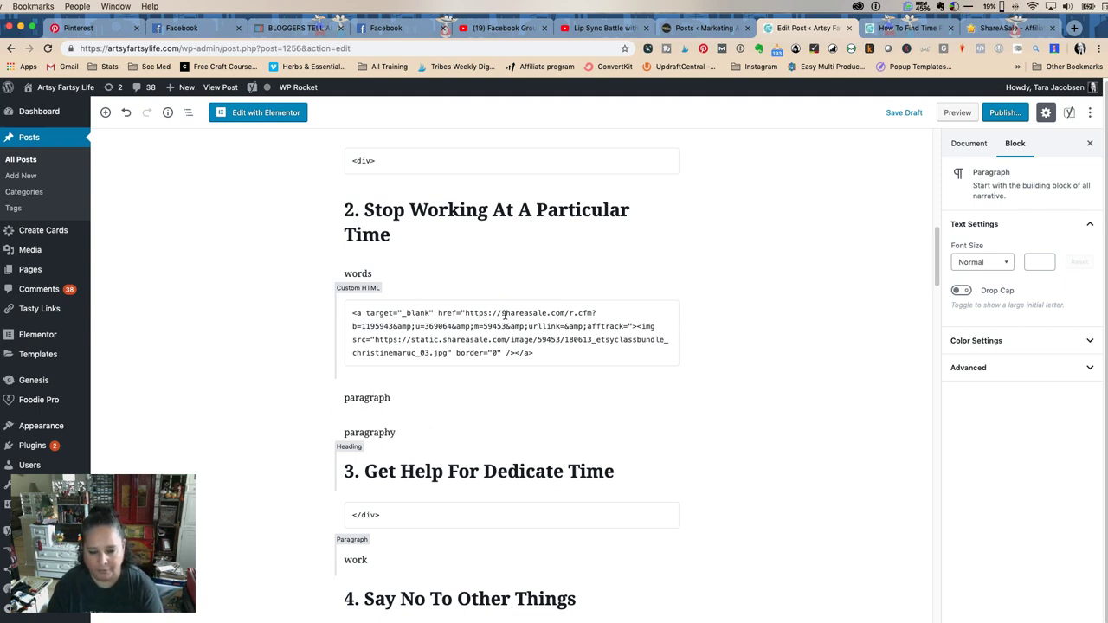
{"action": "key", "text": "Return"}
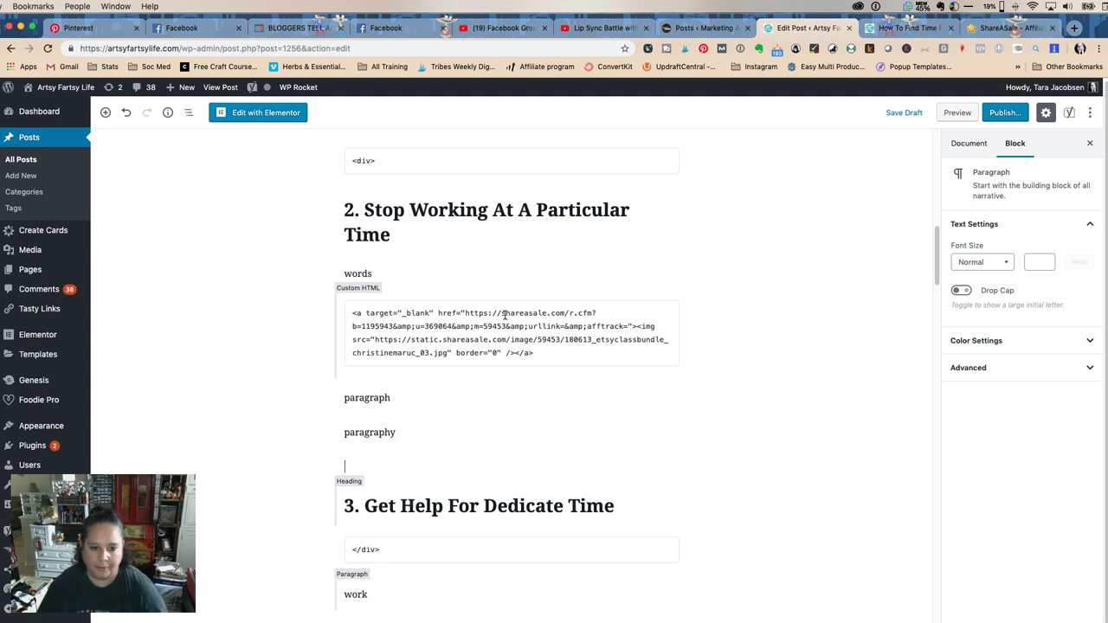
{"action": "type", "text": "wof"}
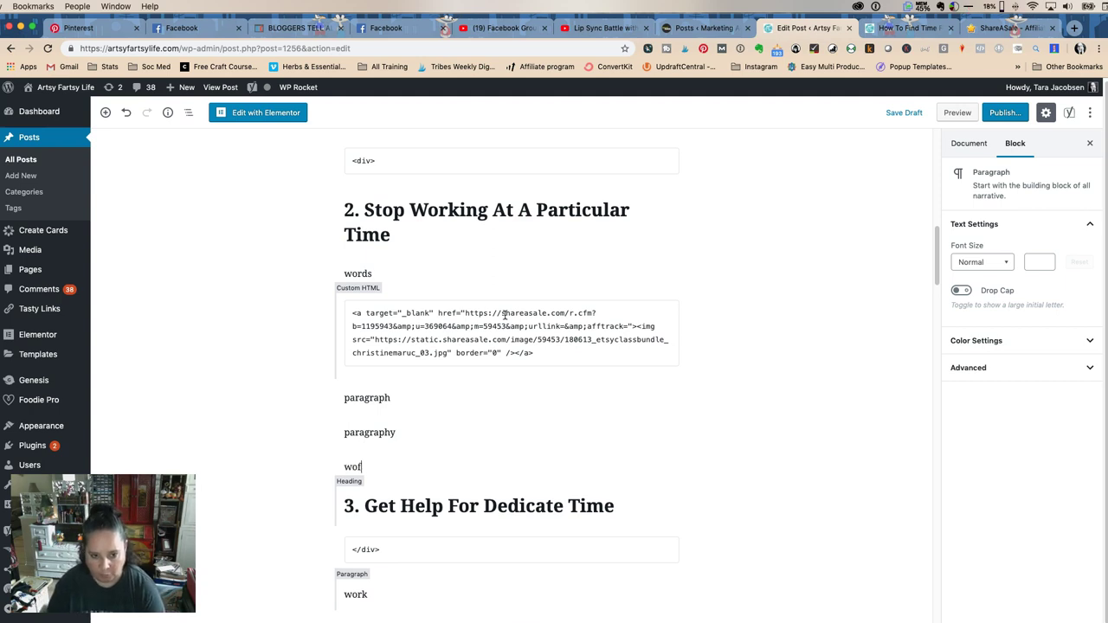
{"action": "type", "text": "rds"}
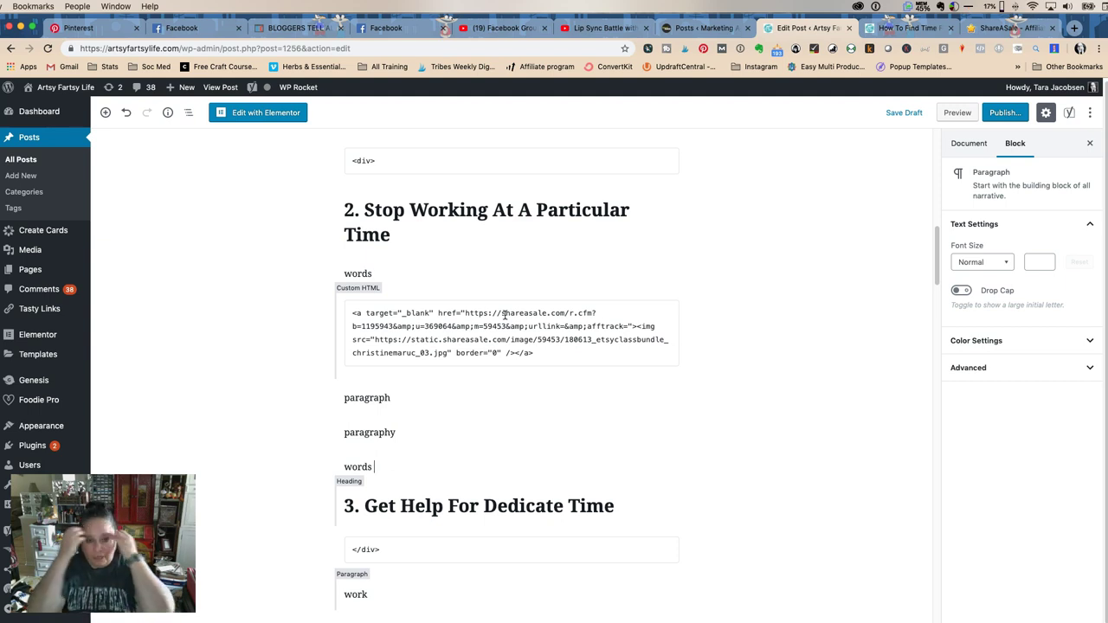
{"action": "left_click", "coordinate": [238, 397]}
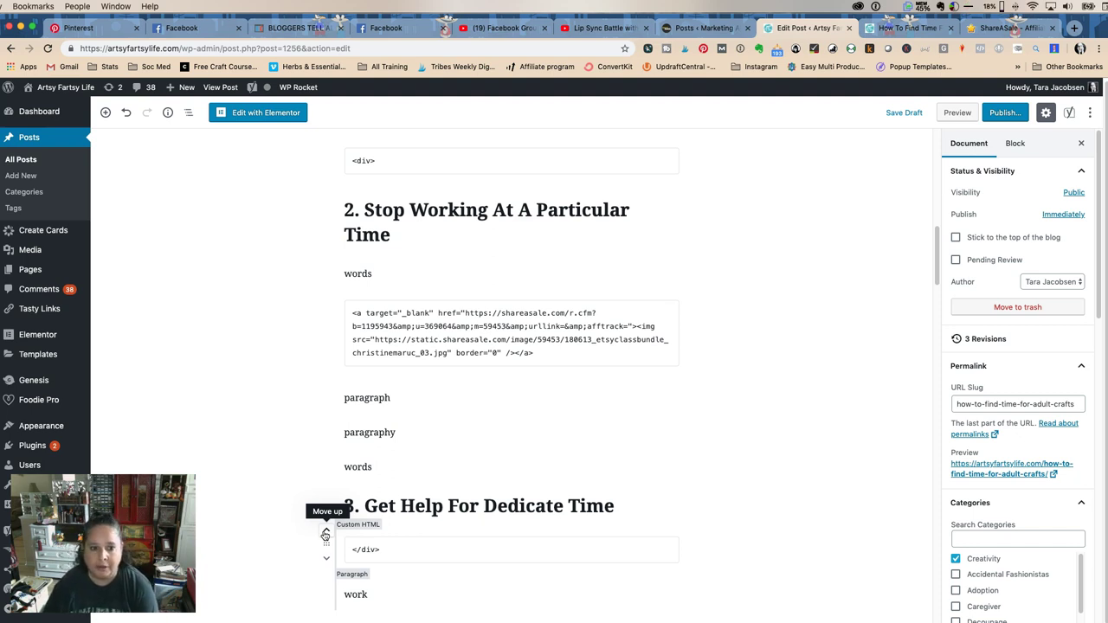
- Move the Custom HTML block containing </div> up until it sits directly below the "paragraph" text
{"action": "left_click", "coordinate": [325, 534]}
{"action": "left_click", "coordinate": [327, 533]}
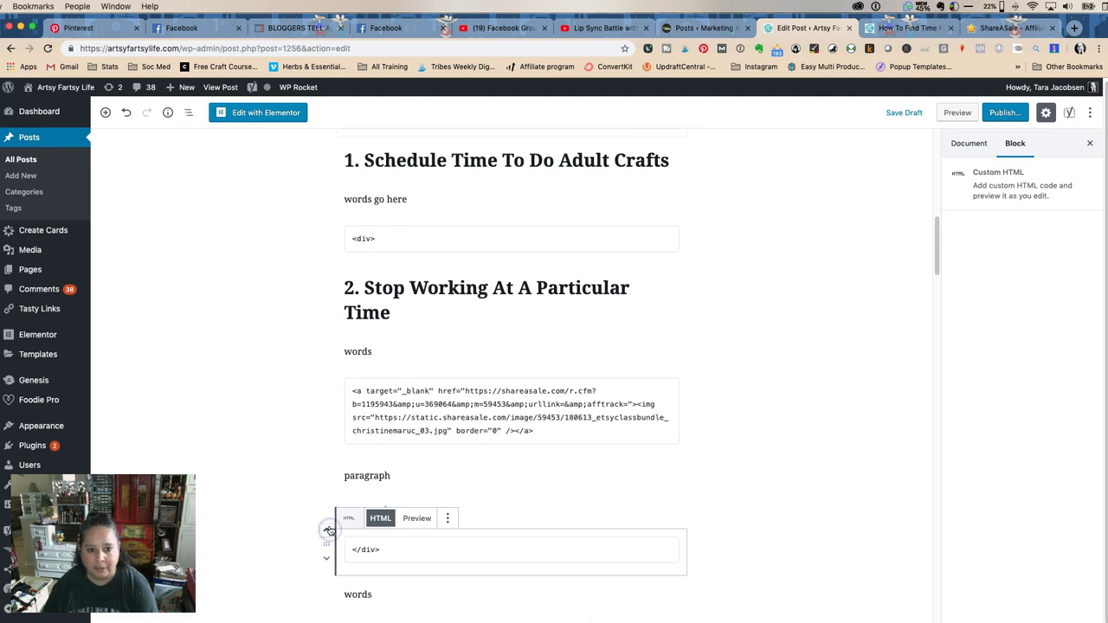
{"action": "left_click", "coordinate": [329, 529]}
{"action": "left_click", "coordinate": [869, 459]}
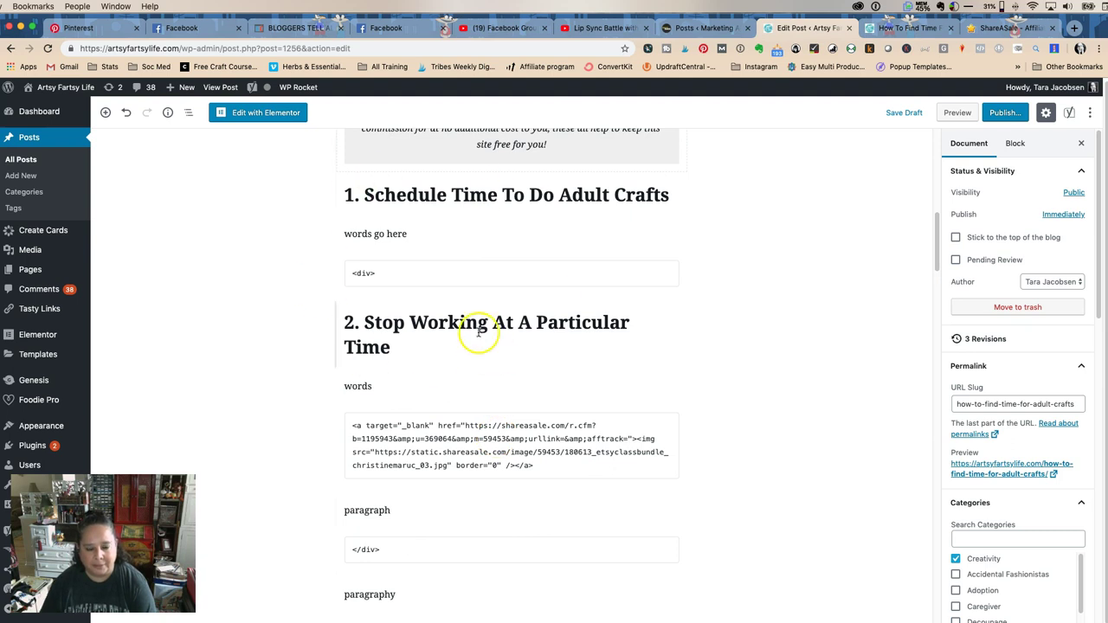
- Examine the post's word count and document outline, and jump from it to headings 2 and 3
{"action": "scroll", "coordinate": [428, 451], "scroll_direction": "up", "scroll_amount": 2}
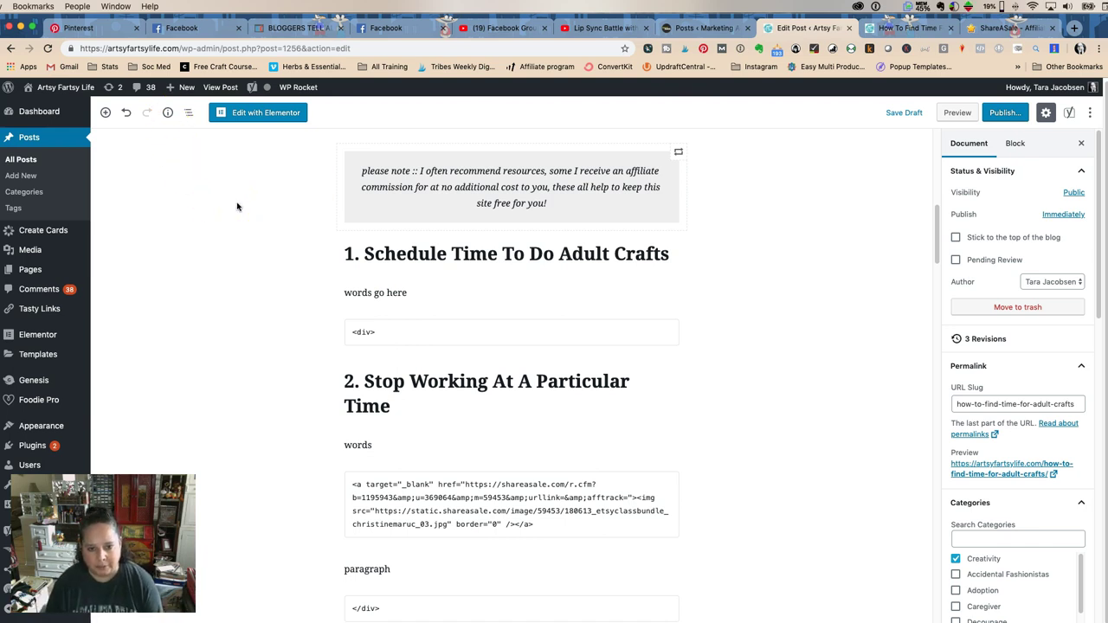
{"action": "left_click", "coordinate": [169, 113]}
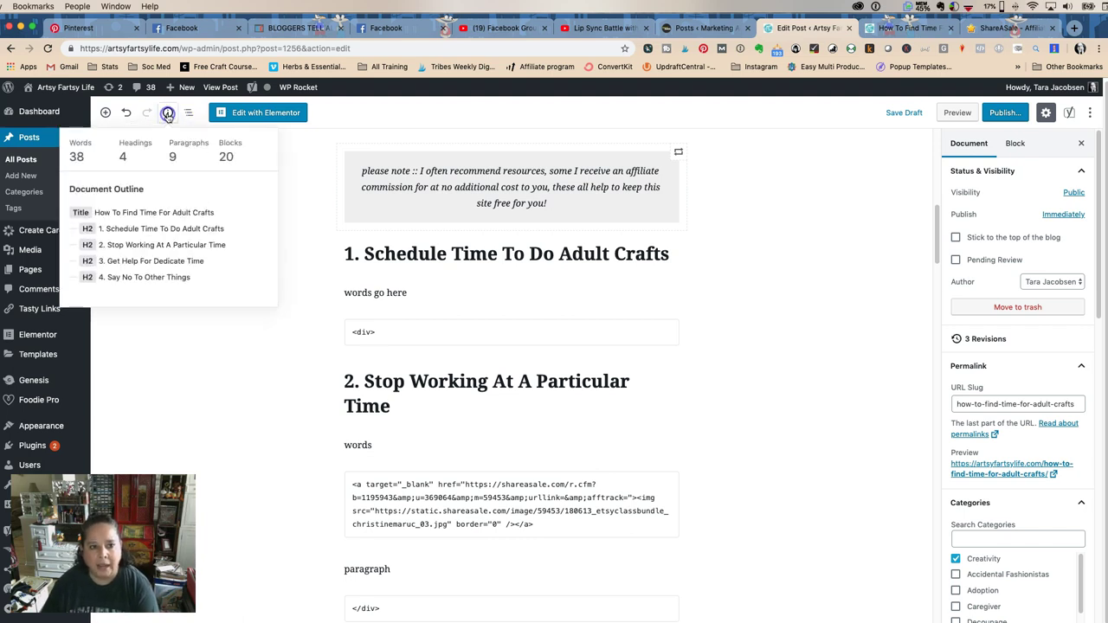
{"action": "left_click", "coordinate": [78, 154]}
{"action": "left_click", "coordinate": [131, 159]}
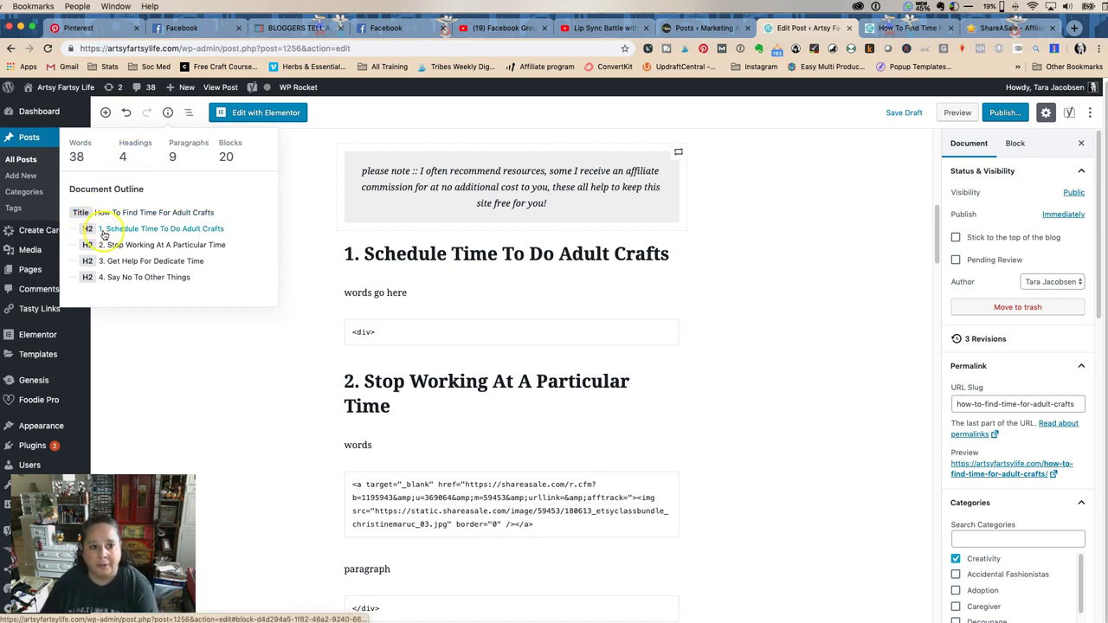
{"action": "left_click", "coordinate": [174, 232]}
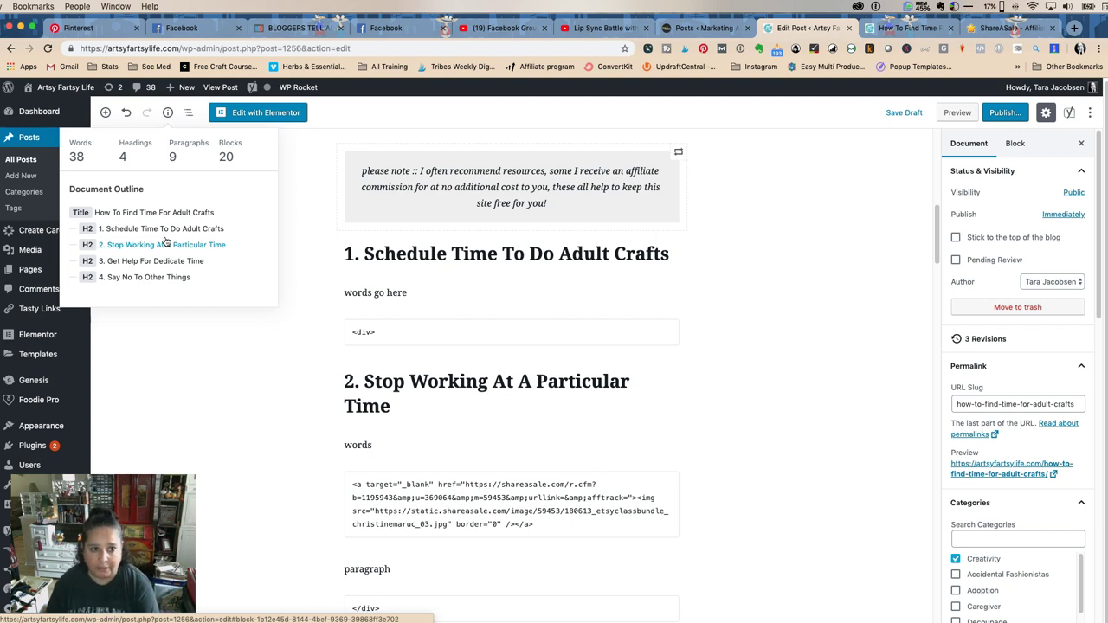
{"action": "left_click", "coordinate": [165, 244]}
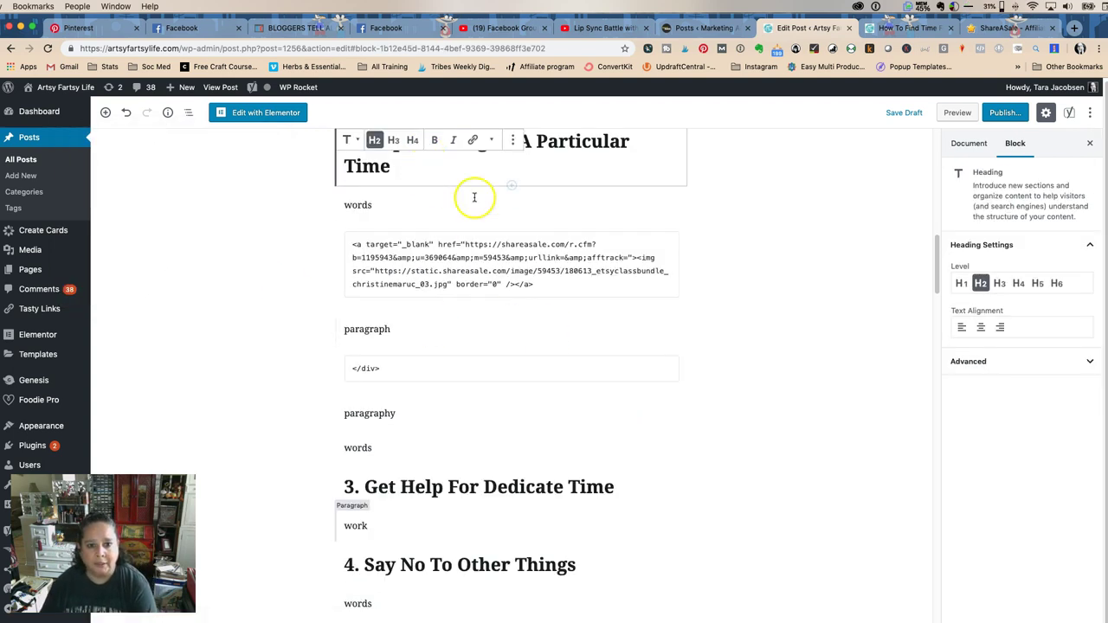
{"action": "scroll", "coordinate": [485, 229], "scroll_direction": "up", "scroll_amount": 4}
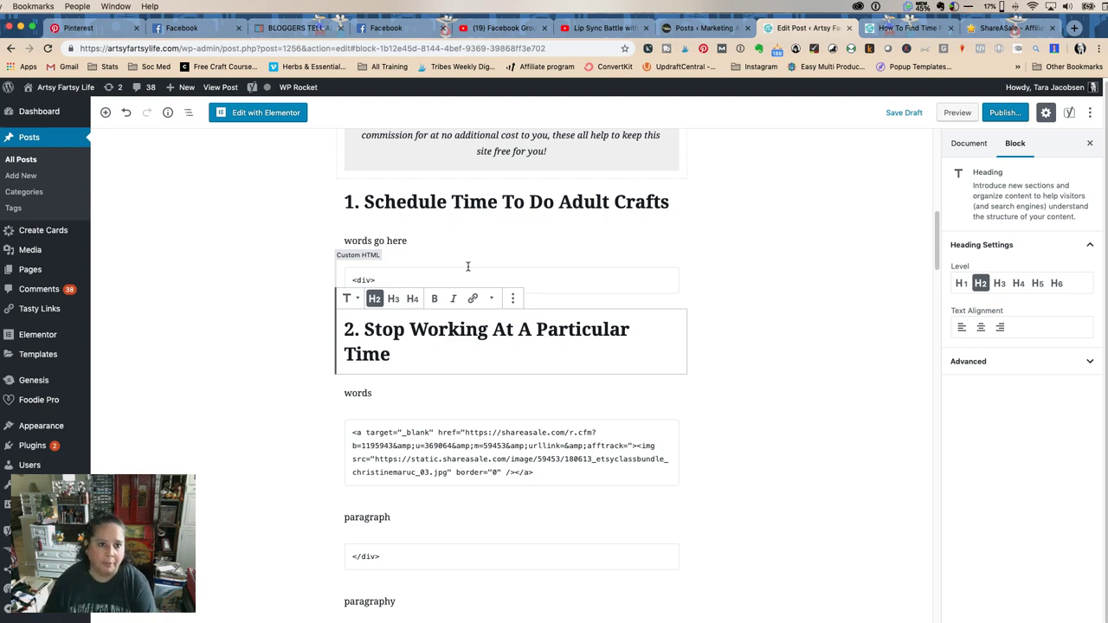
{"action": "left_click", "coordinate": [168, 113]}
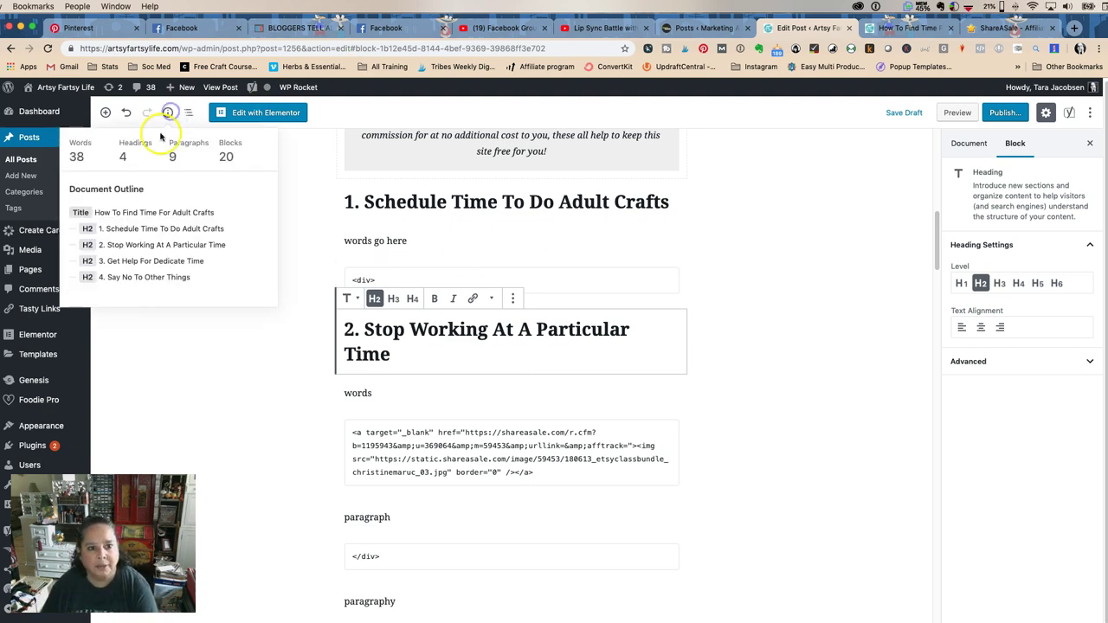
{"action": "left_click", "coordinate": [121, 262]}
{"action": "scroll", "coordinate": [438, 316], "scroll_direction": "up", "scroll_amount": 5}
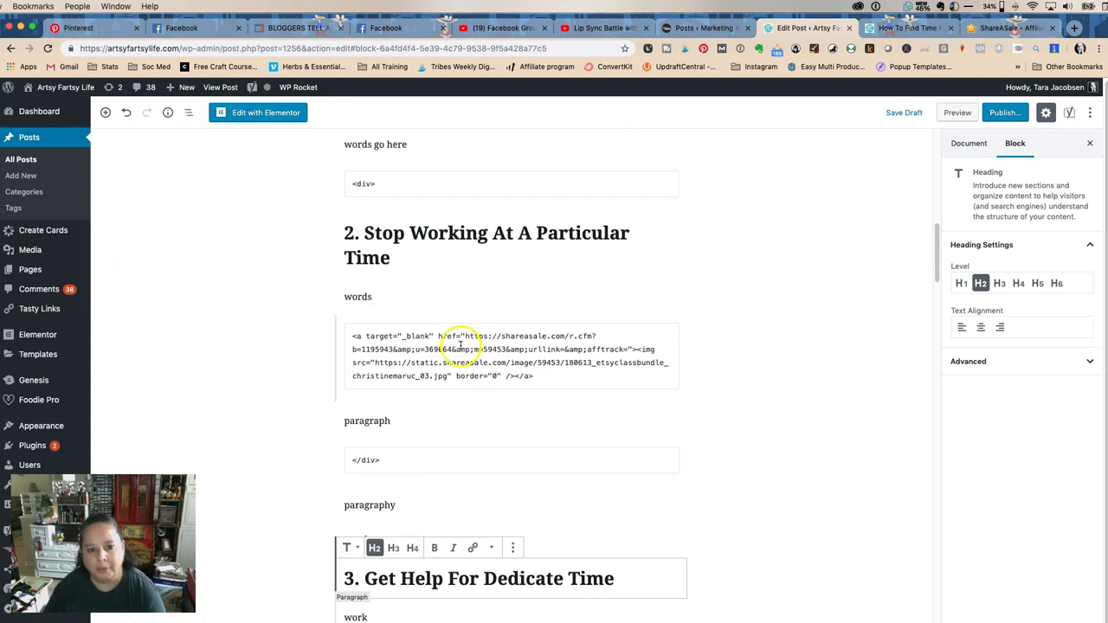
{"action": "scroll", "coordinate": [458, 344], "scroll_direction": "down", "scroll_amount": 3}
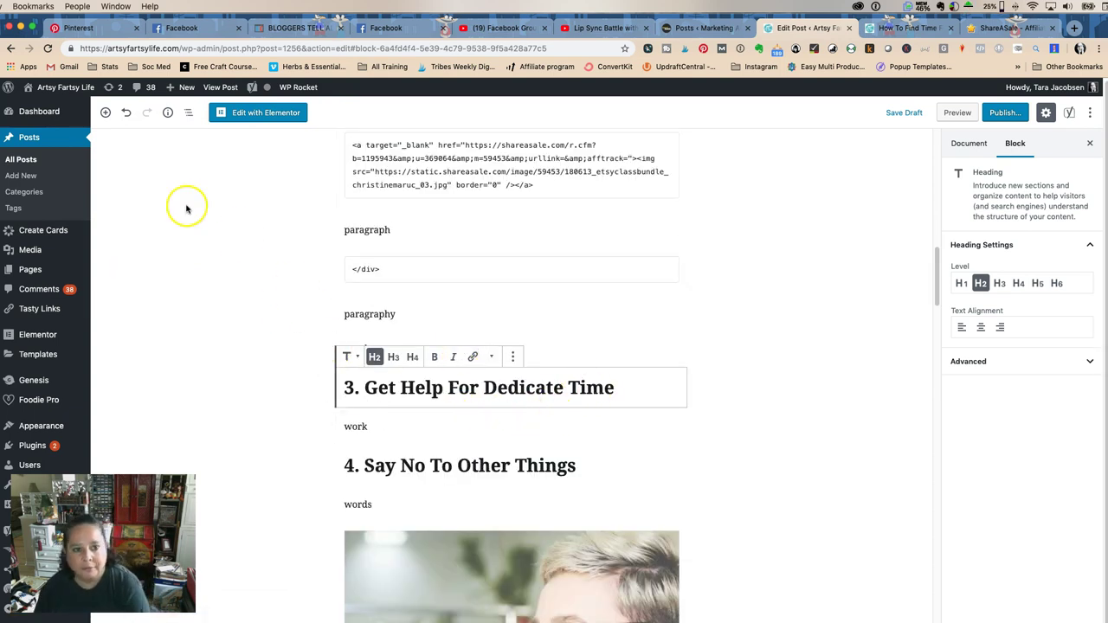
- Examine the list of the post's blocks in the block navigation, including the Custom HTML entries
{"action": "left_click", "coordinate": [189, 113]}
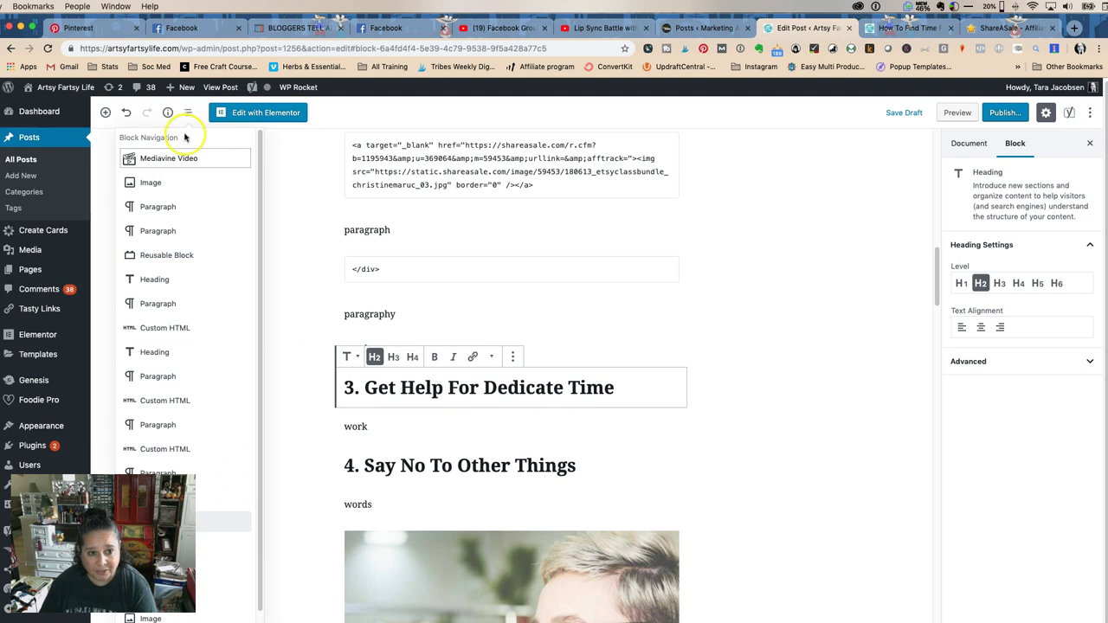
{"action": "scroll", "coordinate": [177, 274], "scroll_direction": "down", "scroll_amount": 1}
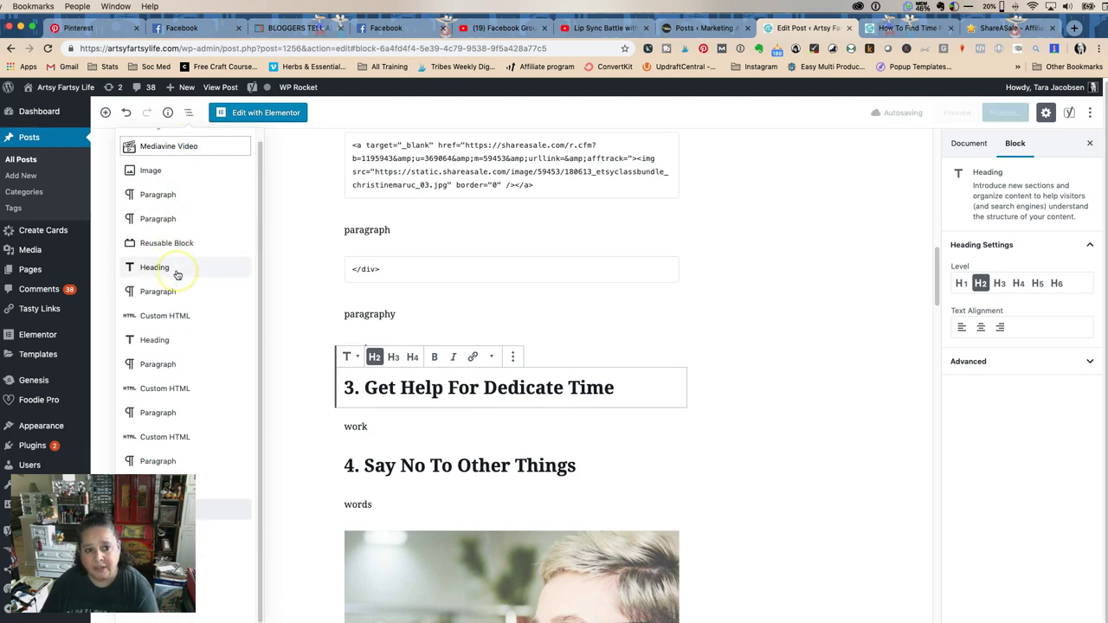
{"action": "left_click", "coordinate": [173, 315]}
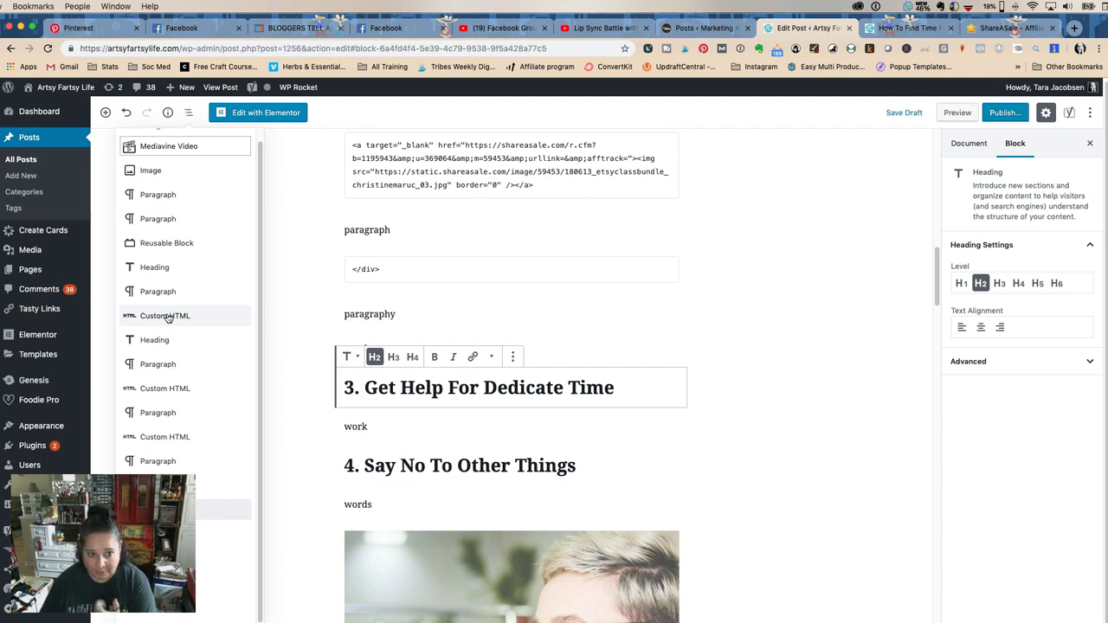
{"action": "left_click", "coordinate": [164, 318]}
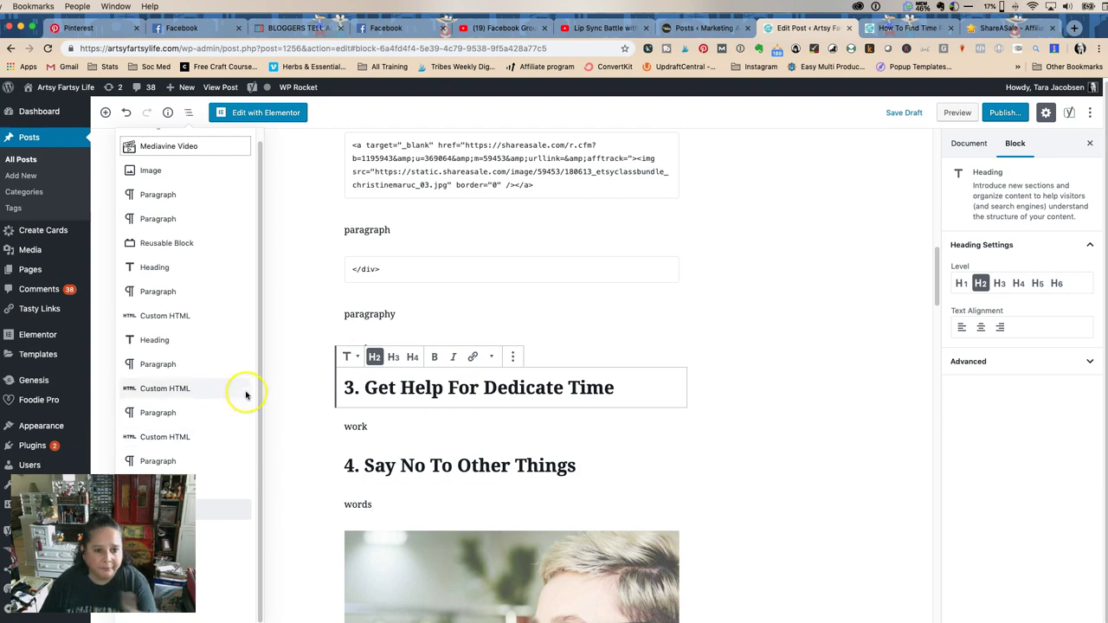
{"action": "left_click", "coordinate": [289, 368]}
- Select the Custom HTML block containing <div> and review the post from its introduction down to heading "3. Get Help For Dedicate Time"
{"action": "scroll", "coordinate": [276, 398], "scroll_direction": "up", "scroll_amount": 10}
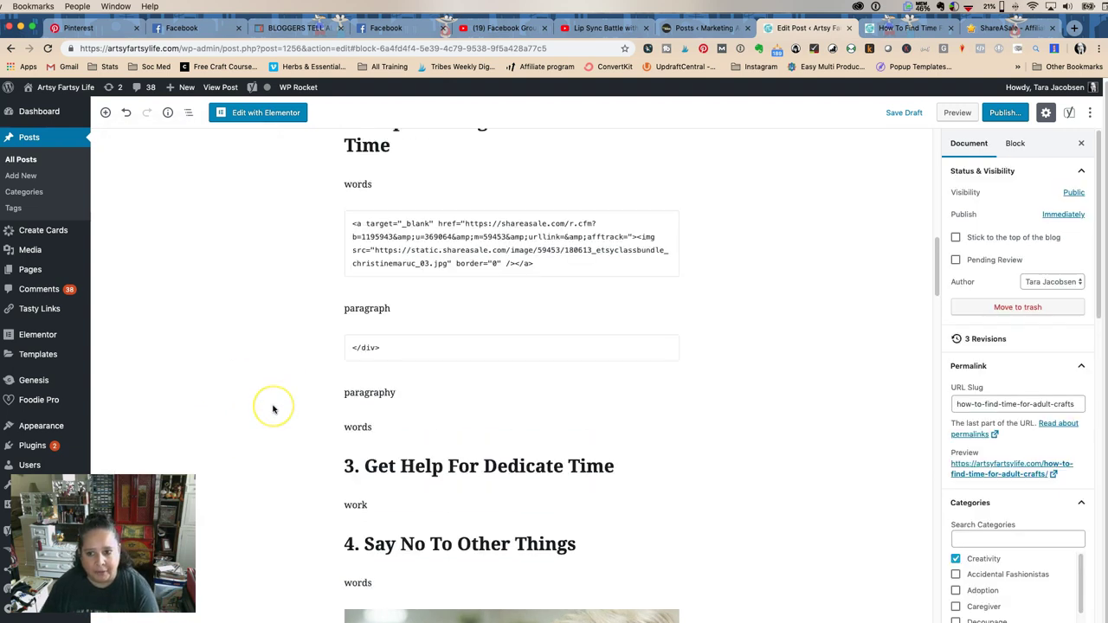
{"action": "scroll", "coordinate": [272, 408], "scroll_direction": "up", "scroll_amount": 3}
{"action": "left_click", "coordinate": [228, 415]}
{"action": "scroll", "coordinate": [227, 415], "scroll_direction": "down", "scroll_amount": 8}
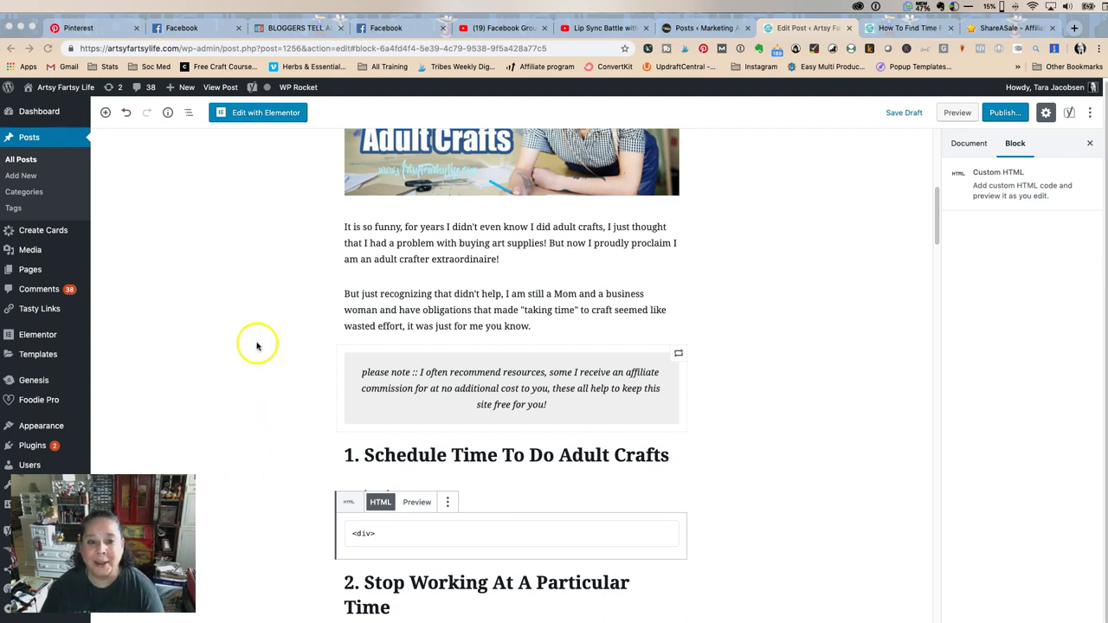
{"action": "scroll", "coordinate": [255, 341], "scroll_direction": "down", "scroll_amount": 2}
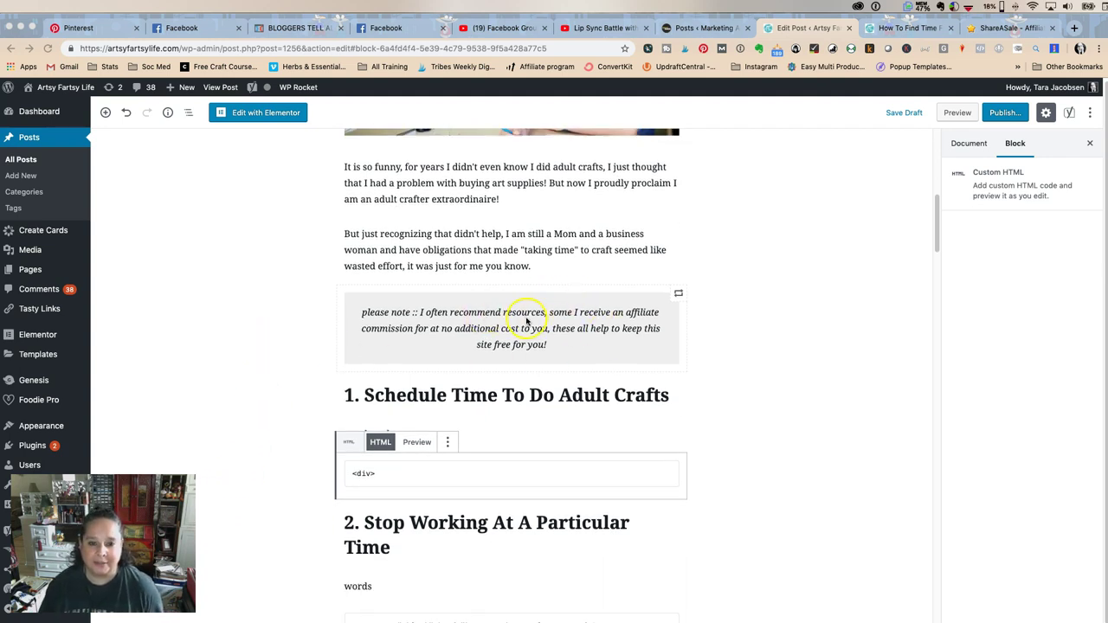
{"action": "scroll", "coordinate": [438, 317], "scroll_direction": "down", "scroll_amount": 5}
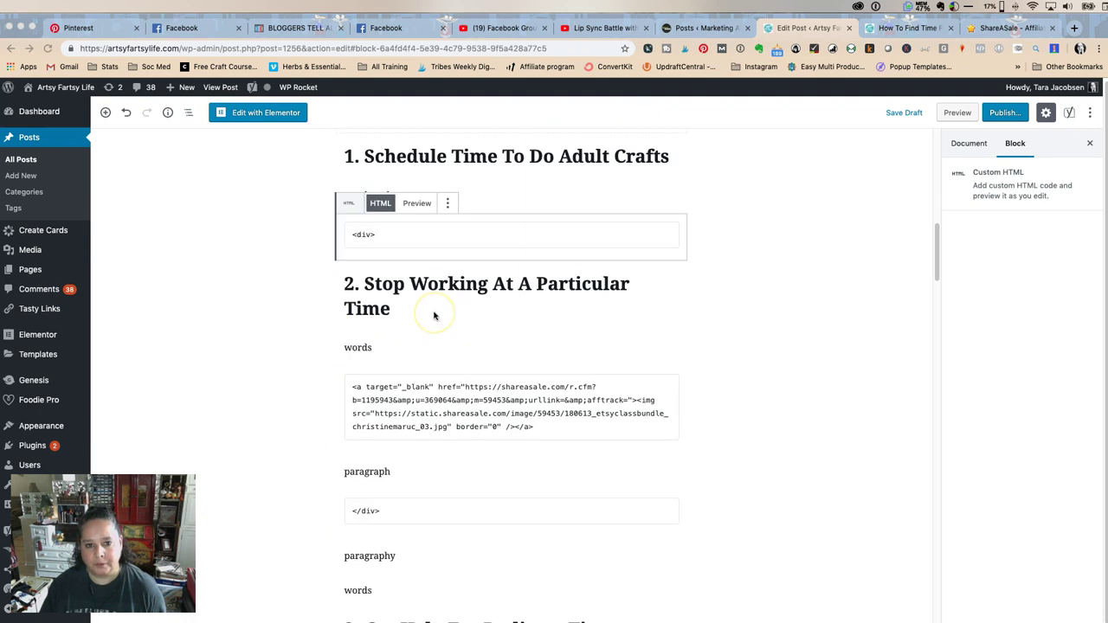
{"action": "scroll", "coordinate": [435, 316], "scroll_direction": "down", "scroll_amount": 1}
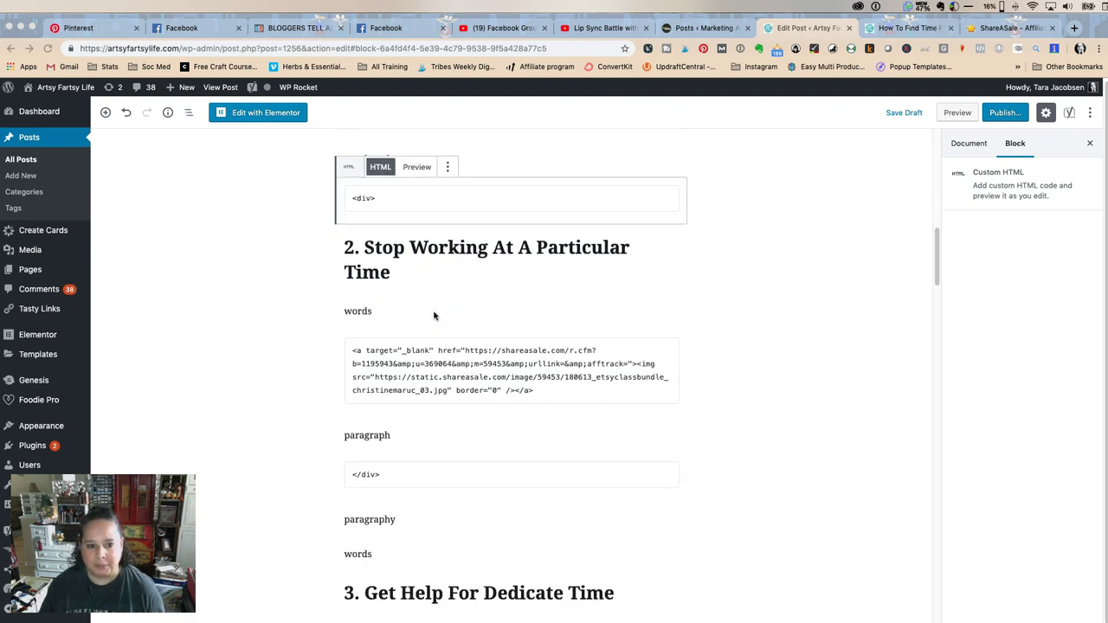
{"action": "scroll", "coordinate": [434, 316], "scroll_direction": "down", "scroll_amount": 1}
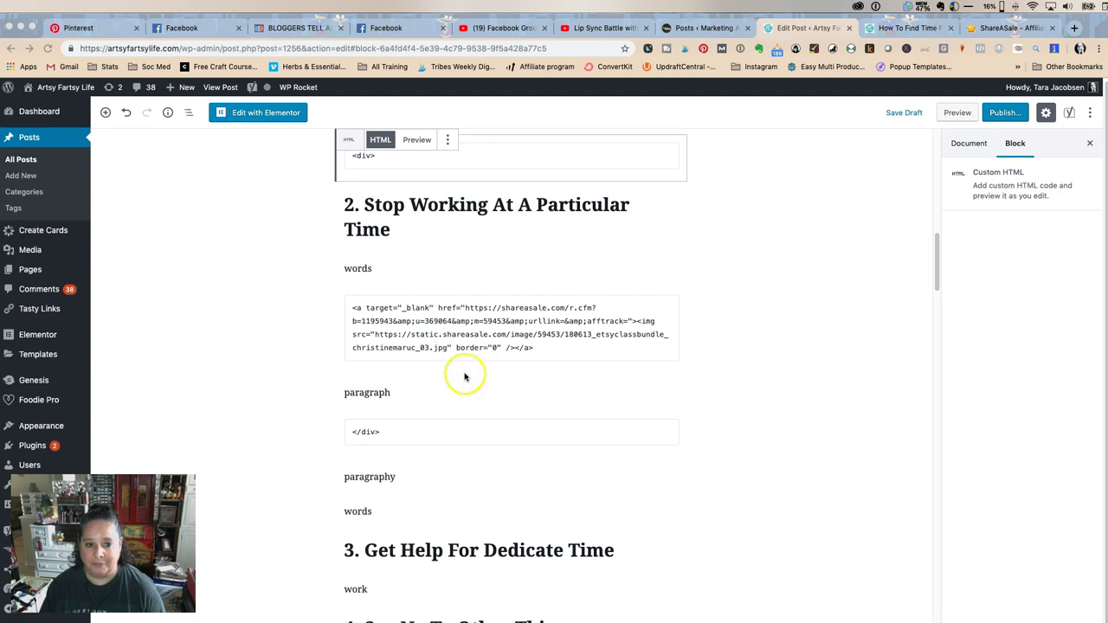
{"action": "key", "text": "super+s"}
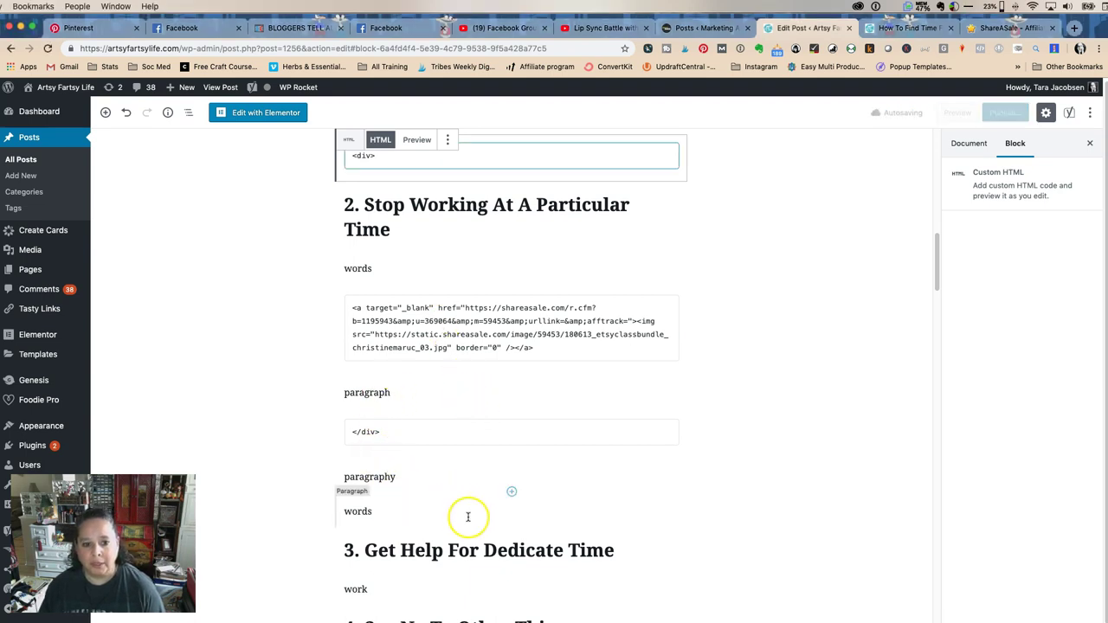
- Insert a Paragraph block above heading "3. Get Help For Dedicate Time" reading "Additional Resource :: Free Printable Decoupage Tissue Paper Templates"
{"action": "left_click", "coordinate": [512, 526]}
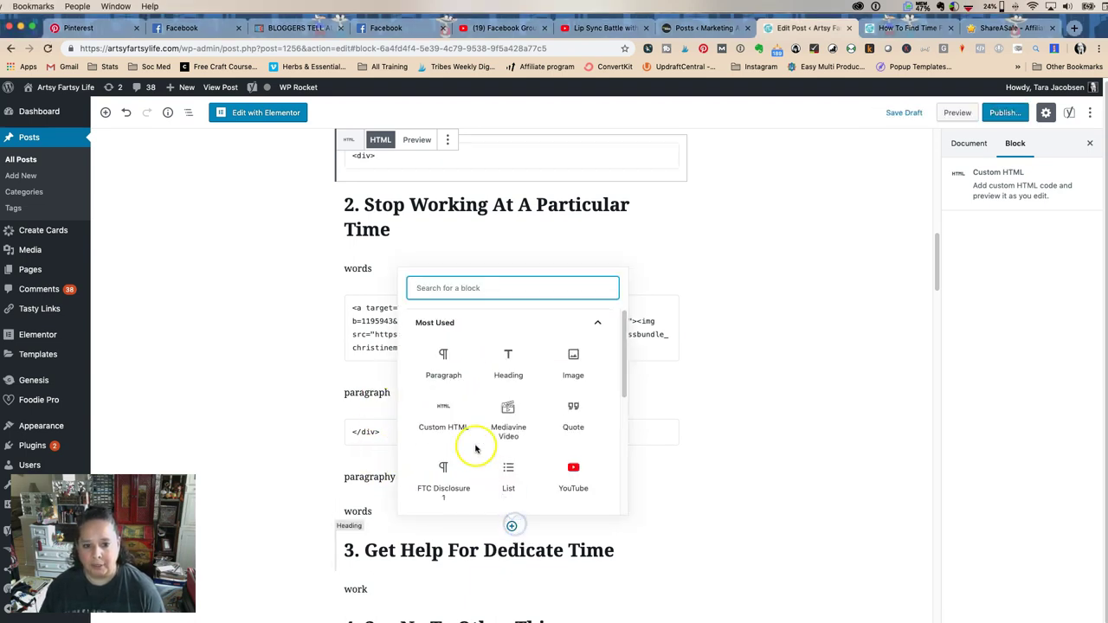
{"action": "left_click", "coordinate": [442, 377]}
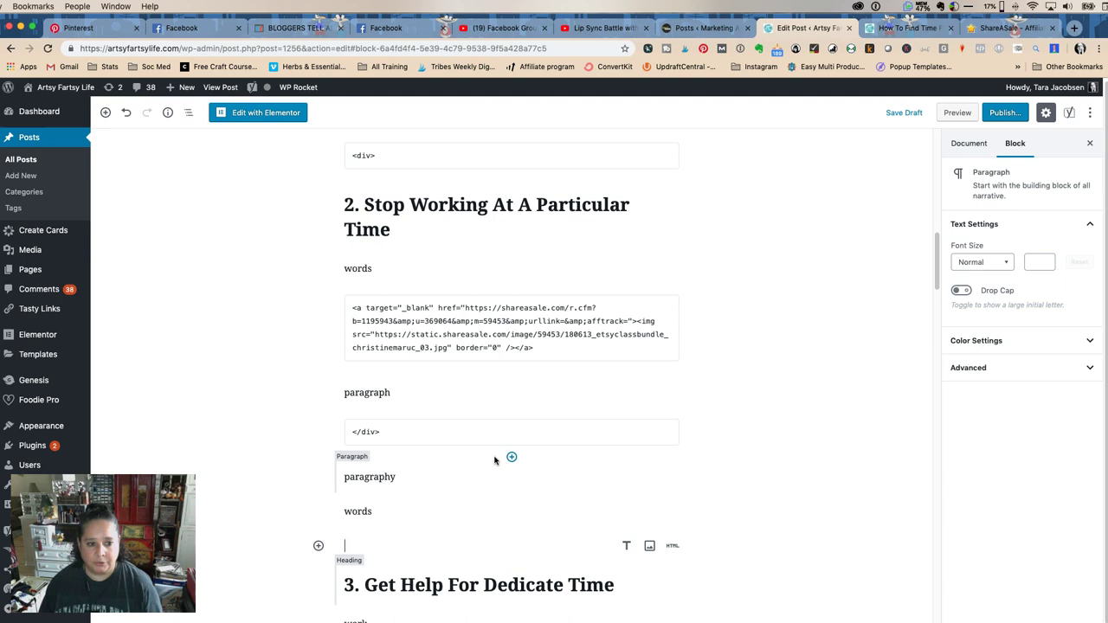
{"action": "left_click", "coordinate": [355, 529]}
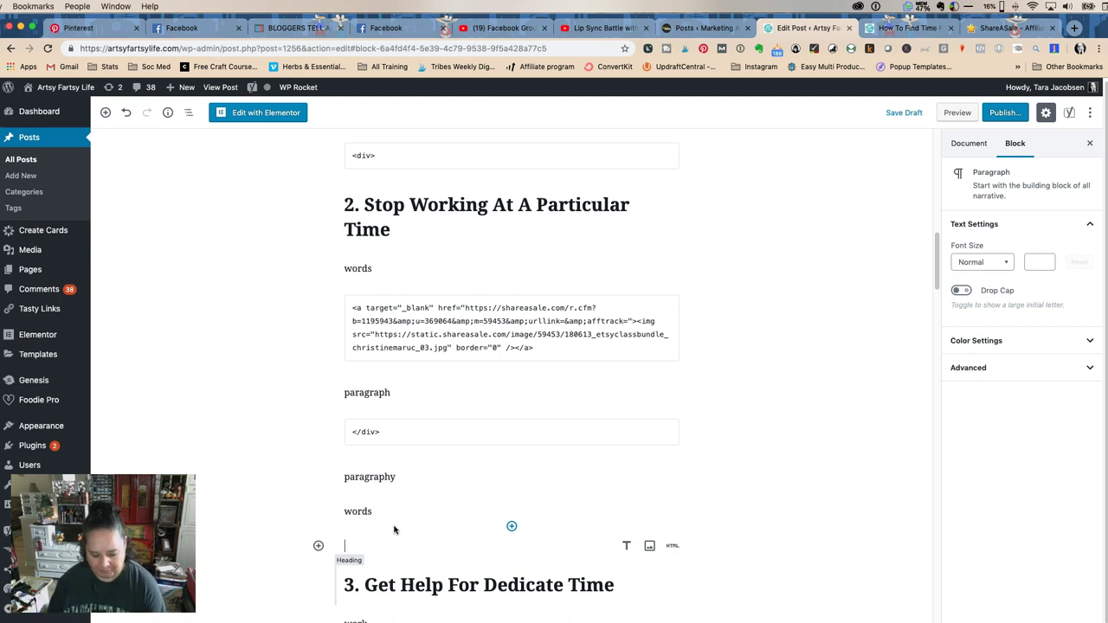
{"action": "type", "text": "Additional Resource :: Free"}
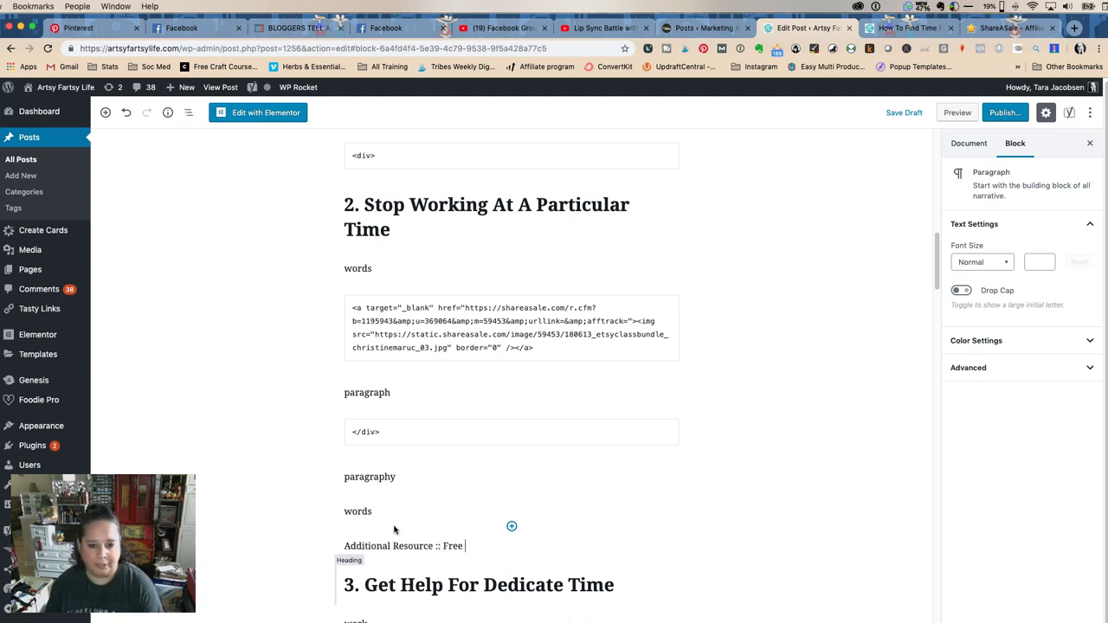
{"action": "type", "text": "rintable Decoupage Tissue Paper Tem"}
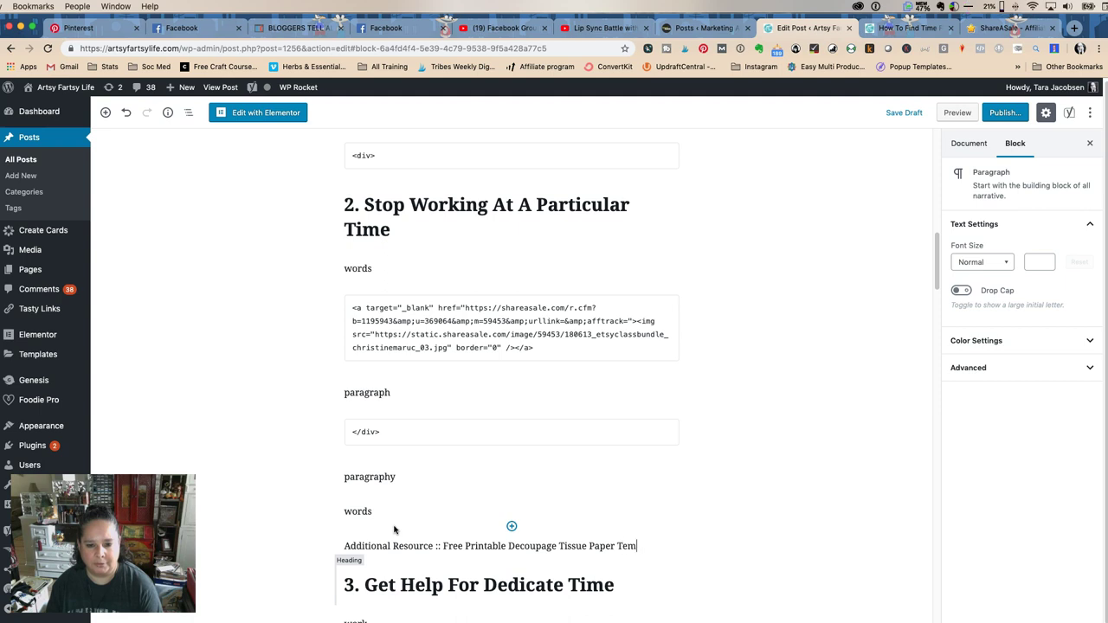
- Make the words "Additional Resource ::" bold in the paragraph above heading "3. Get Help For Dedicate Time"
{"action": "left_click", "coordinate": [400, 543]}
{"action": "left_click", "coordinate": [520, 545]}
{"action": "left_click", "coordinate": [431, 545]}
{"action": "left_click_drag", "start_coordinate": [443, 545], "coordinate": [329, 547]}
{"action": "left_click", "coordinate": [434, 520]}
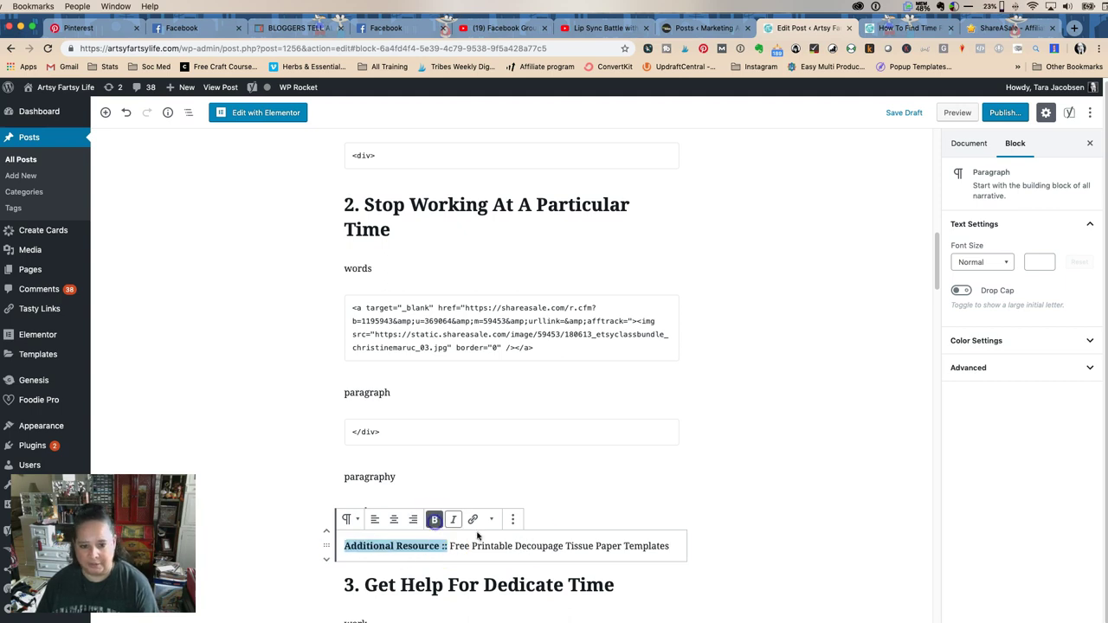
- Link "Free Printable Decoupage Tissue Paper Templates" to the post "7 Free Creative Collage Sheet Printables For Decoupage Tissue Paper"
{"action": "left_click", "coordinate": [561, 545]}
{"action": "left_click", "coordinate": [731, 540]}
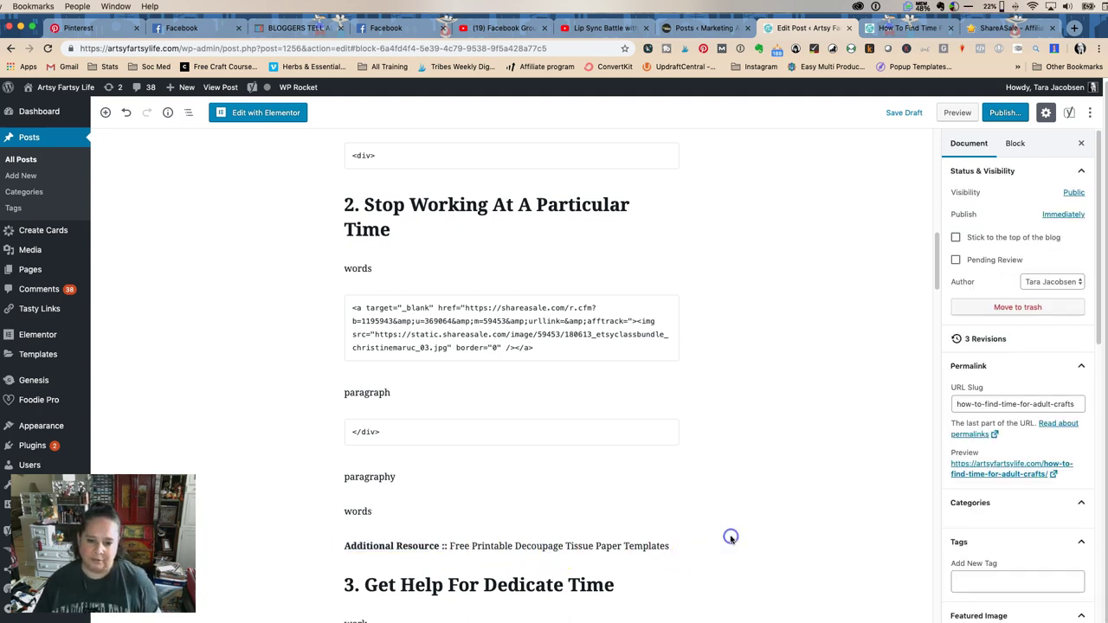
{"action": "left_click_drag", "start_coordinate": [451, 541], "coordinate": [681, 541]}
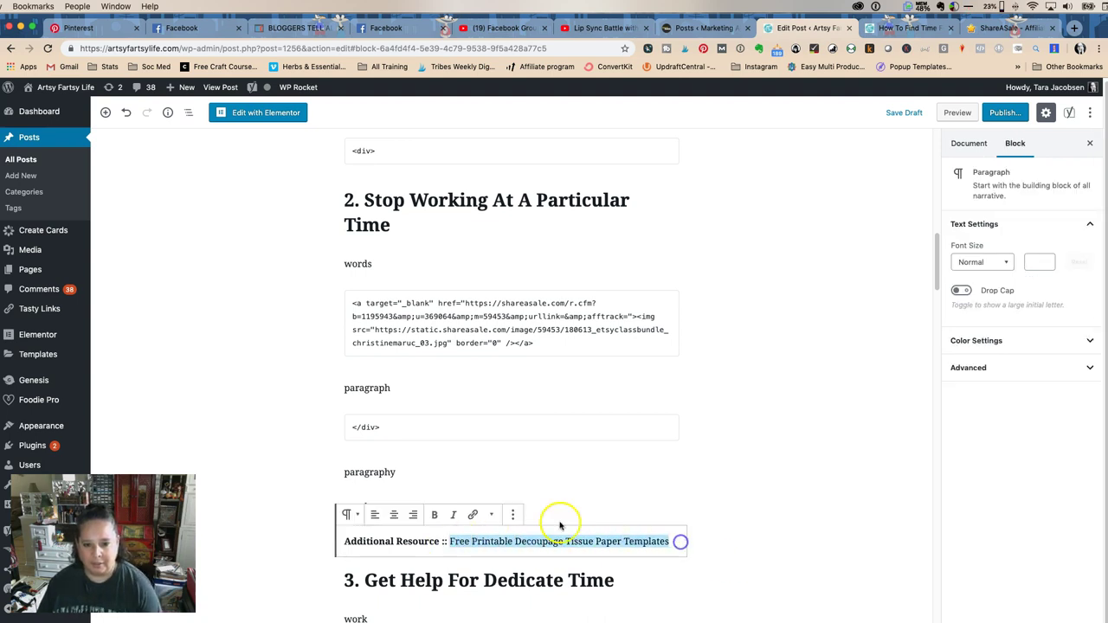
{"action": "left_click", "coordinate": [472, 514]}
{"action": "type", "text": "decoupage"}
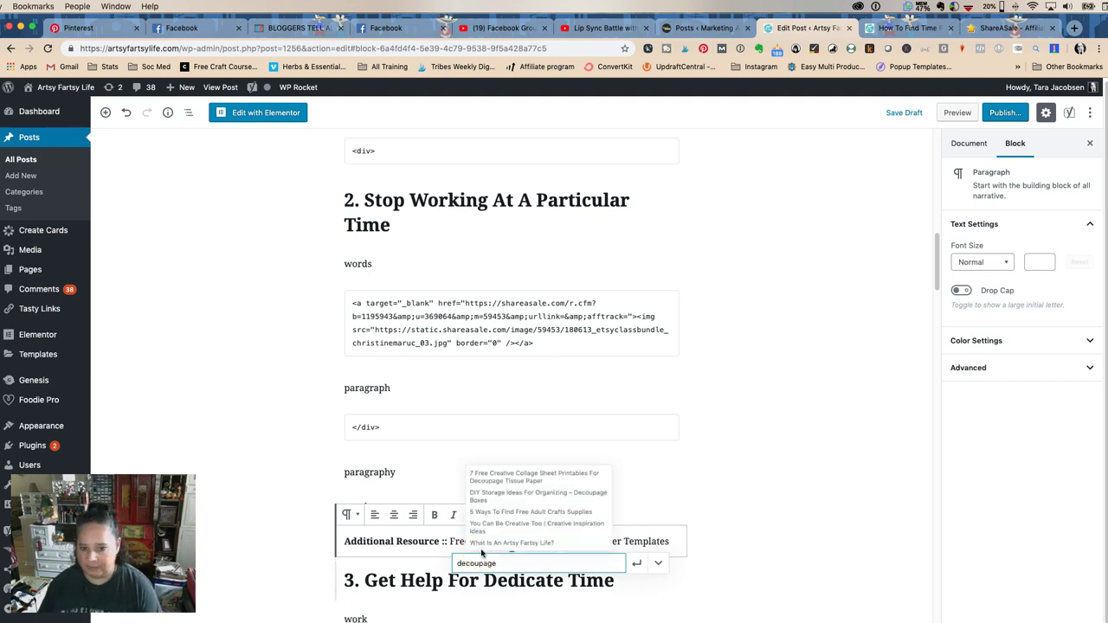
{"action": "left_click", "coordinate": [488, 465]}
{"action": "left_click", "coordinate": [636, 565]}
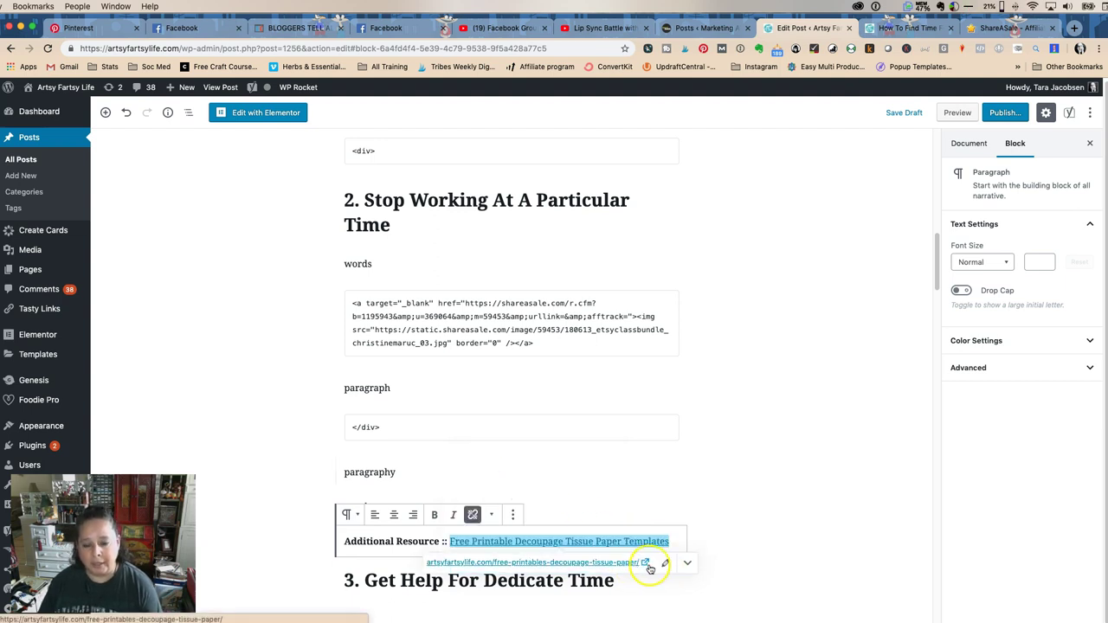
- Try to set the "Free Printable Decoupage Tissue Paper Templates" link to open in a new tab
{"action": "left_click", "coordinate": [665, 563]}
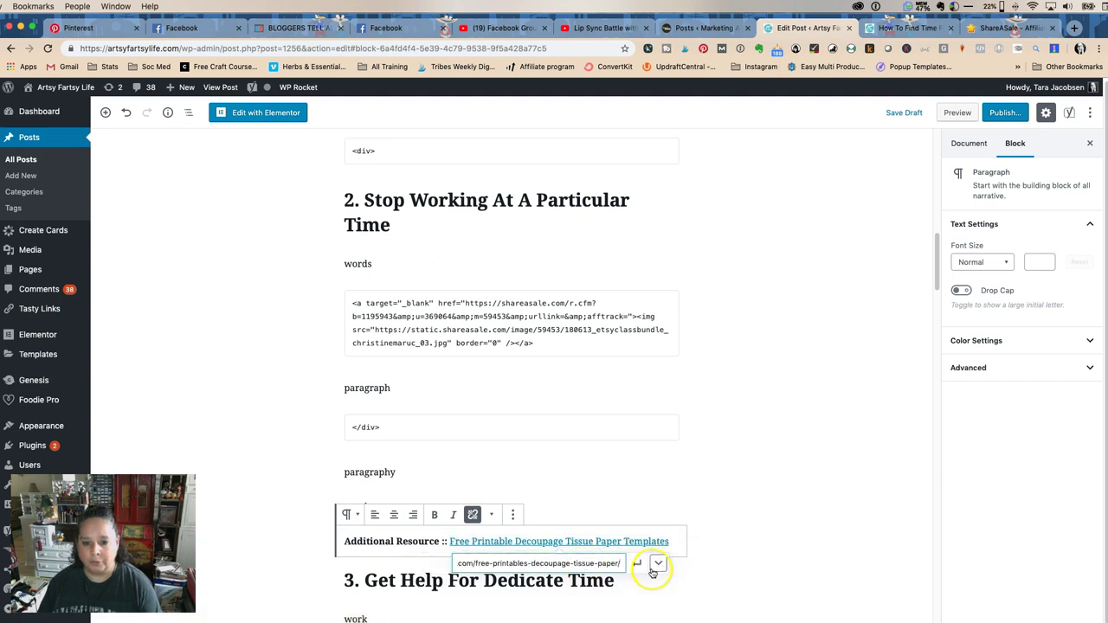
{"action": "left_click", "coordinate": [657, 565]}
{"action": "left_click", "coordinate": [471, 589]}
{"action": "left_click", "coordinate": [673, 540]}
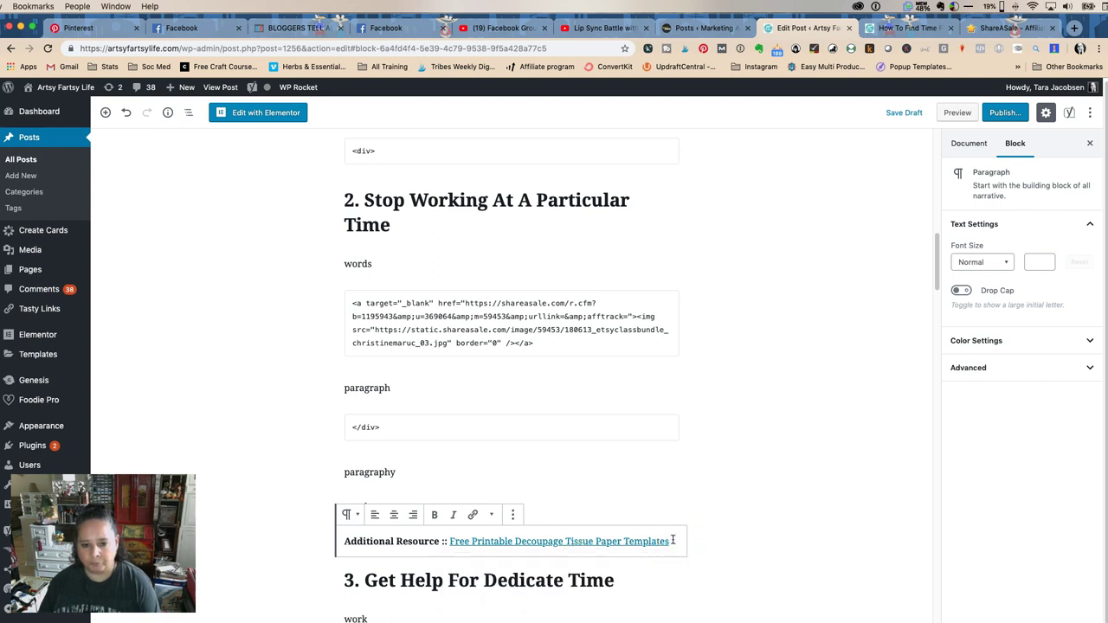
{"action": "left_click_drag", "start_coordinate": [655, 535], "coordinate": [425, 539]}
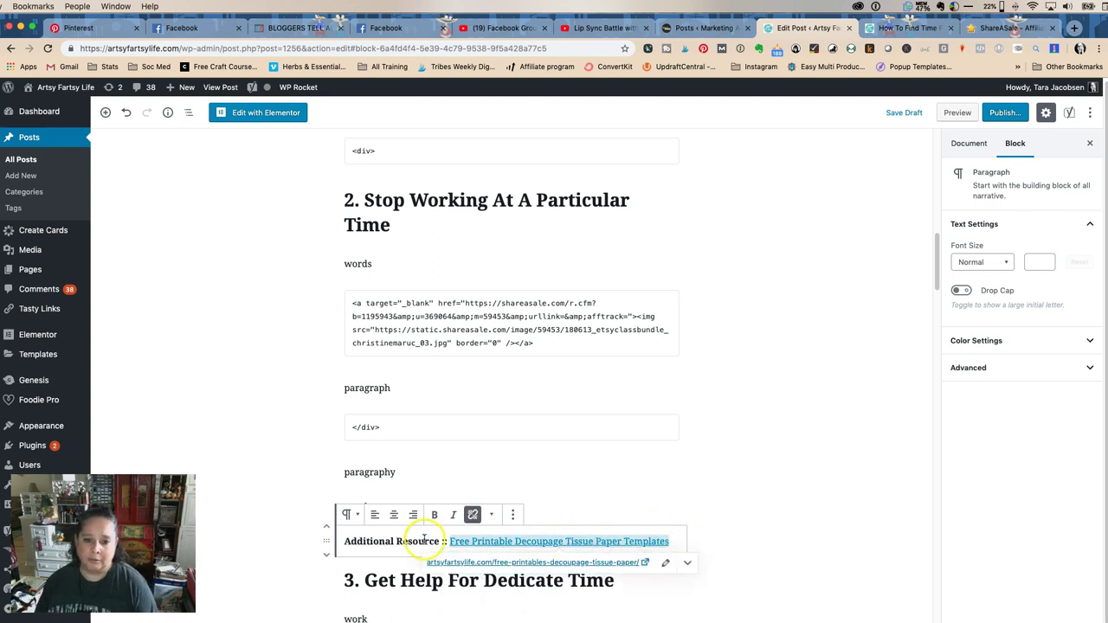
- Save the draft and test the Additional Resource link in the post's preview, returning to the preview page
{"action": "left_click", "coordinate": [883, 119]}
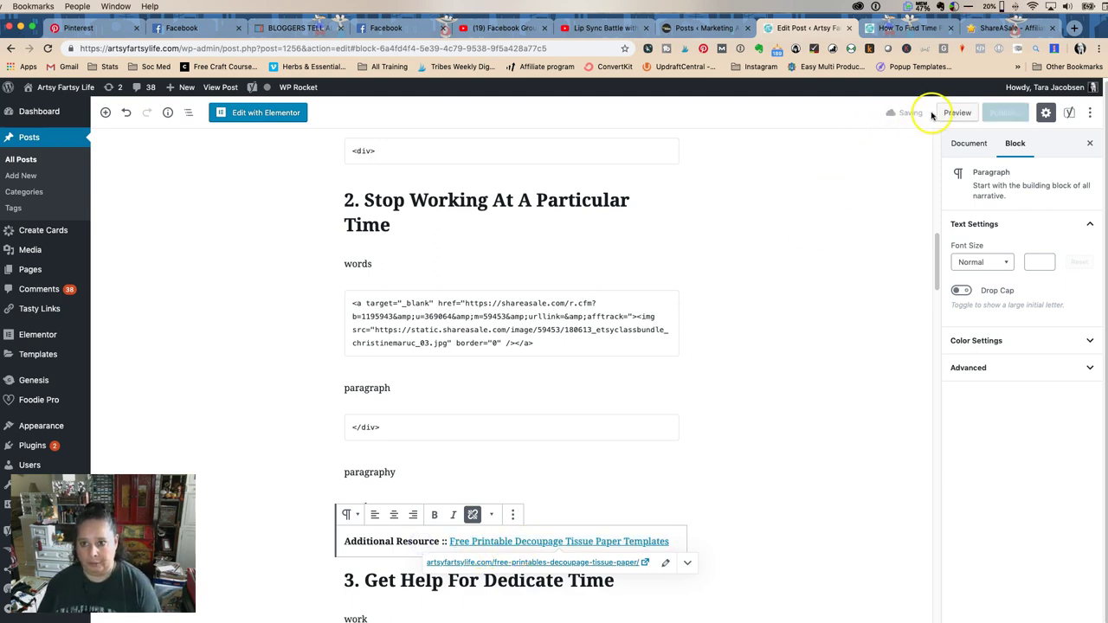
{"action": "left_click", "coordinate": [954, 112]}
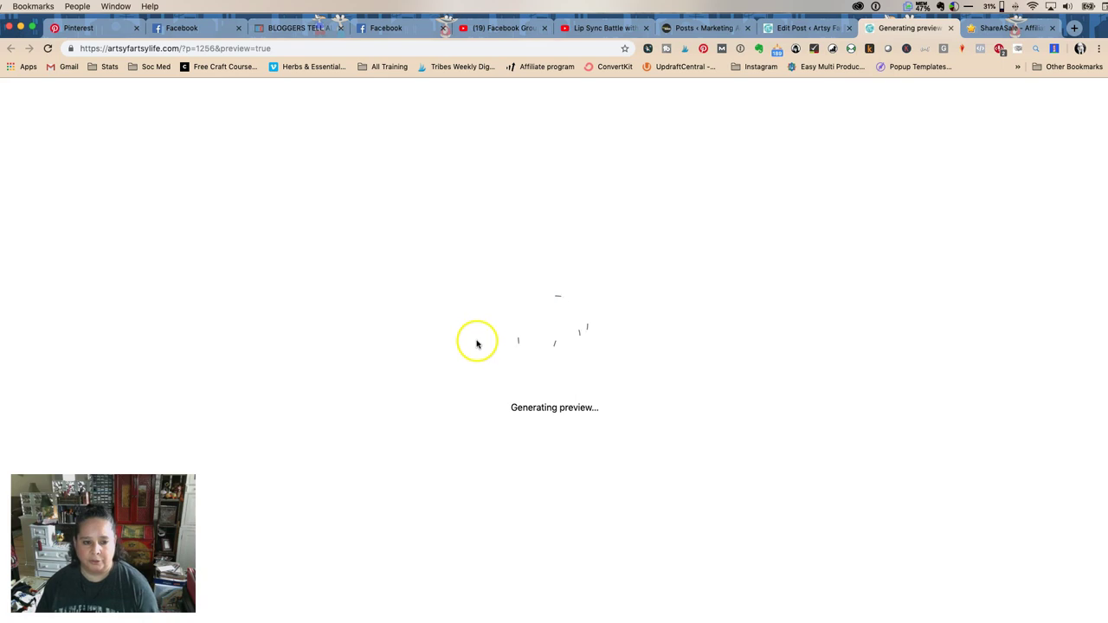
{"action": "scroll", "coordinate": [478, 344], "scroll_direction": "down", "scroll_amount": 5}
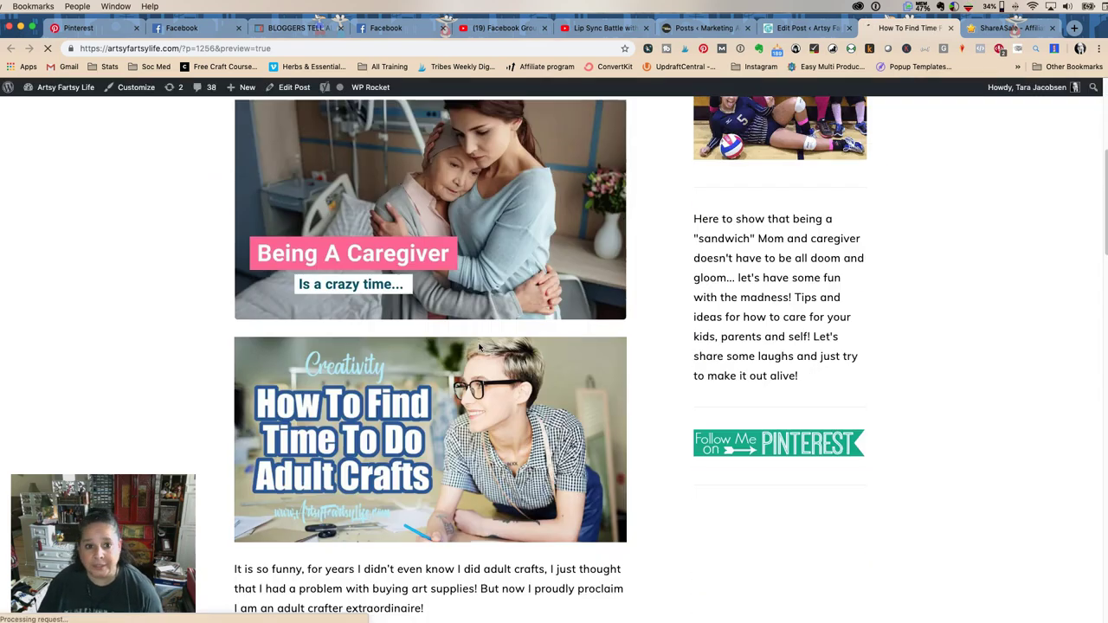
{"action": "scroll", "coordinate": [479, 347], "scroll_direction": "down", "scroll_amount": 10}
{"action": "scroll", "coordinate": [478, 347], "scroll_direction": "down", "scroll_amount": 3}
{"action": "left_click", "coordinate": [485, 315]}
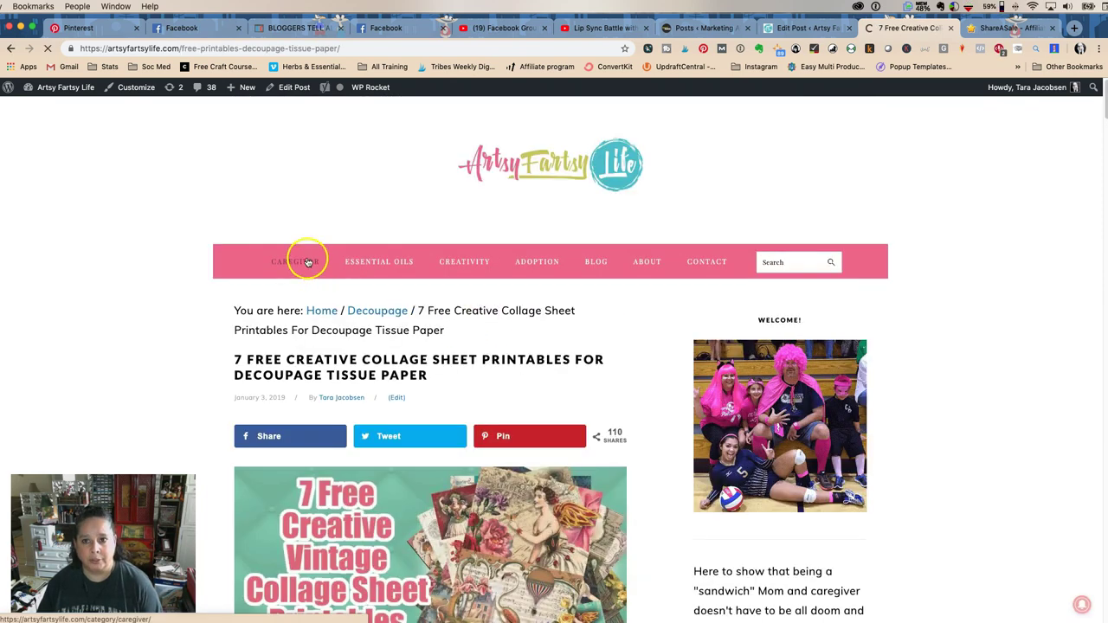
{"action": "left_click", "coordinate": [11, 49]}
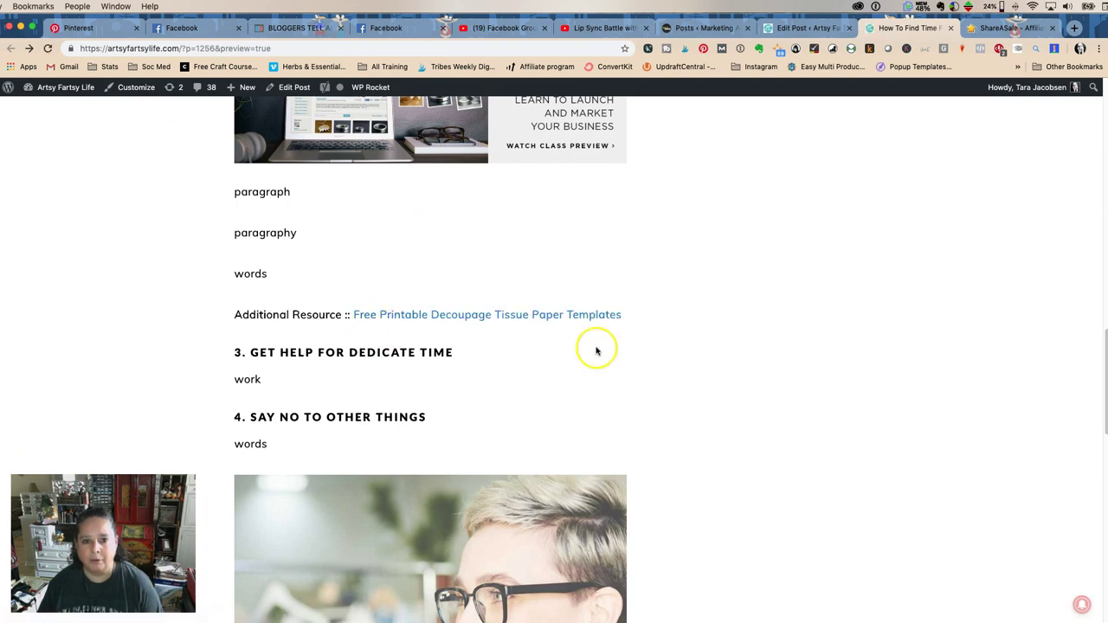
- Reopen the previewed post for editing and find the Additional Resource paragraph above heading "3. Get Help For Dedicate Time"
{"action": "mouse_move", "coordinate": [228, 94]}
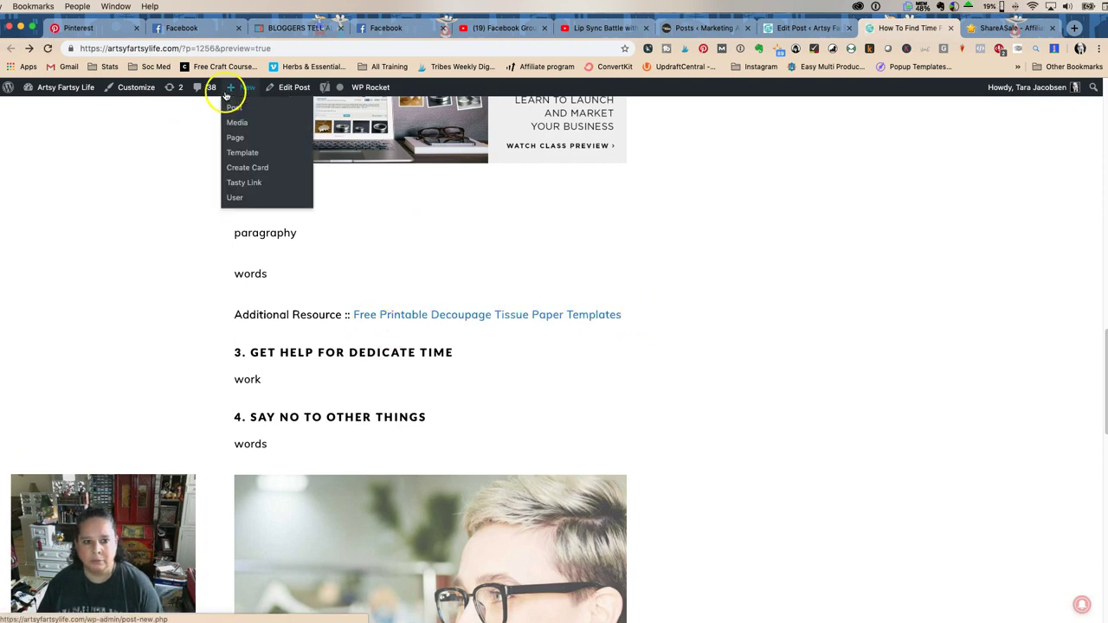
{"action": "left_click", "coordinate": [295, 94]}
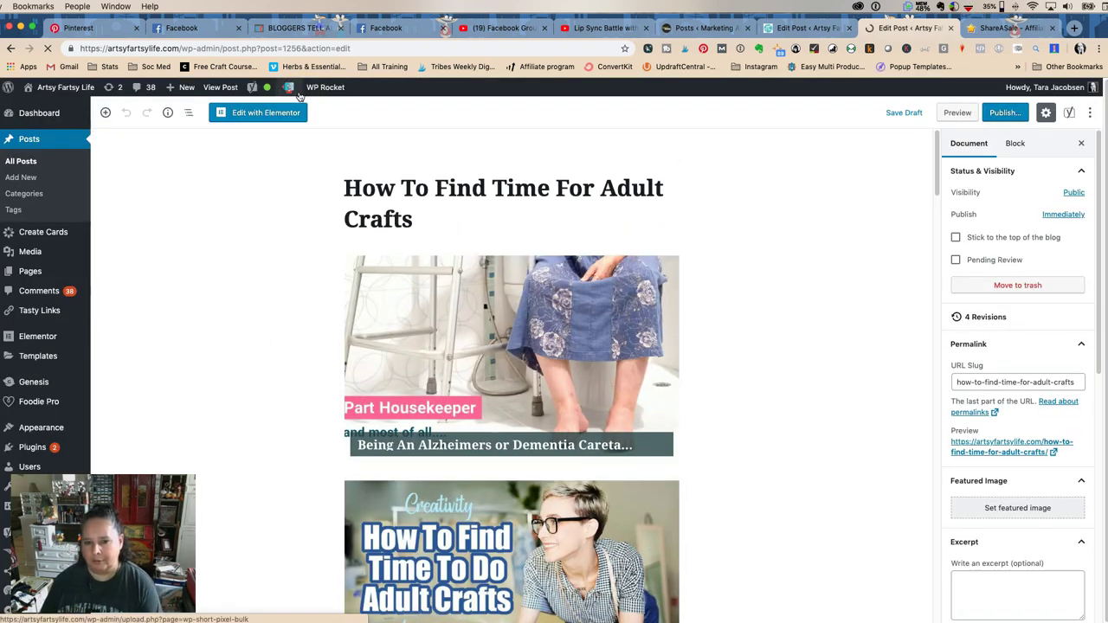
{"action": "scroll", "coordinate": [225, 291], "scroll_direction": "down", "scroll_amount": 10}
{"action": "scroll", "coordinate": [225, 291], "scroll_direction": "down", "scroll_amount": 5}
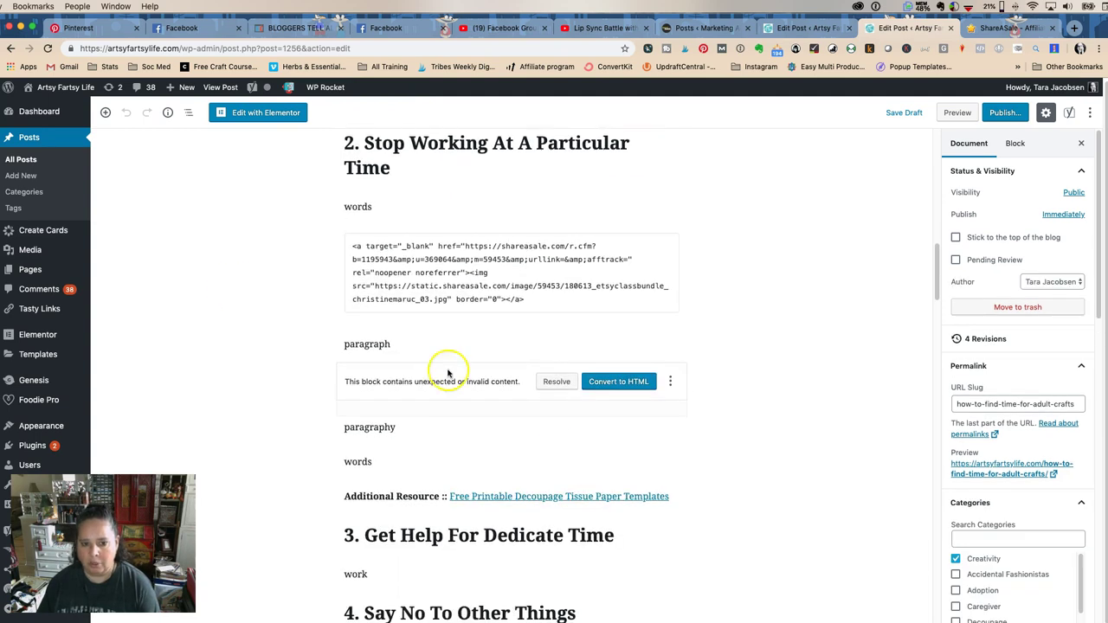
- Turn on Open in New Tab for the "Free Printable Decoupage Tissue Paper Templates" link
{"action": "left_click", "coordinate": [487, 496]}
{"action": "left_click", "coordinate": [661, 518]}
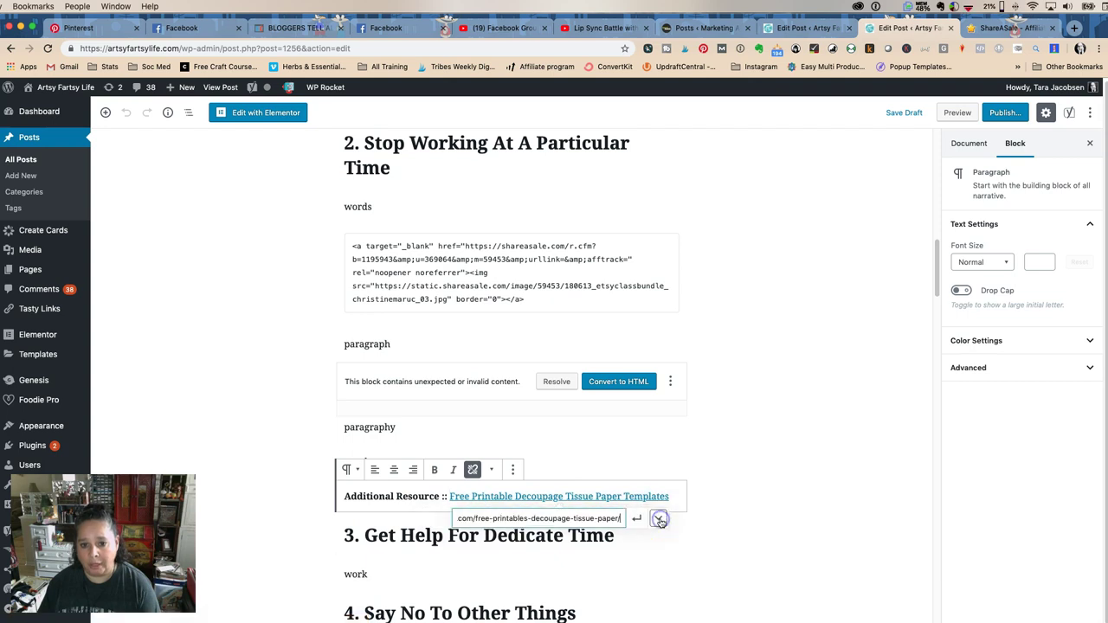
{"action": "left_click", "coordinate": [636, 519]}
{"action": "left_click", "coordinate": [666, 519]}
{"action": "left_click", "coordinate": [658, 519]}
{"action": "left_click", "coordinate": [532, 545]}
{"action": "left_click", "coordinate": [635, 520]}
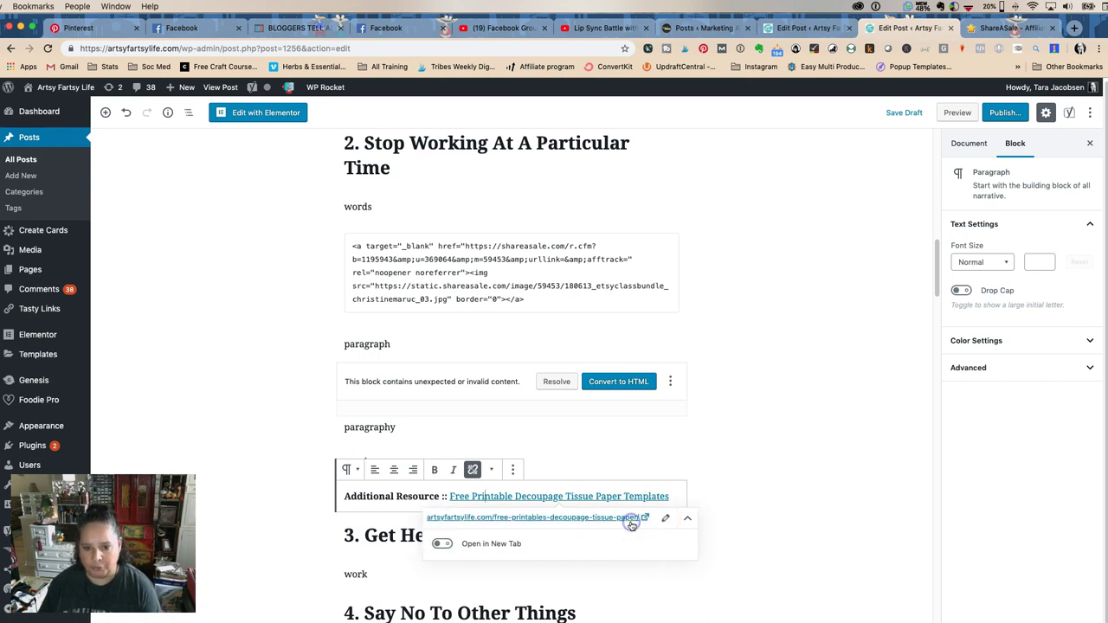
{"action": "left_click", "coordinate": [507, 544]}
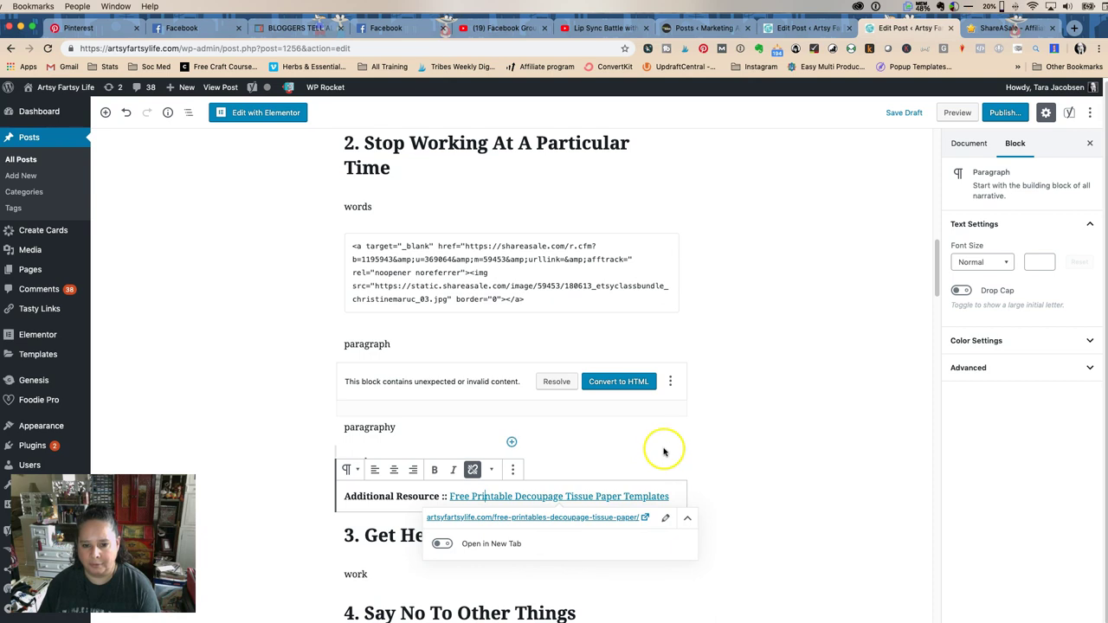
{"action": "left_click", "coordinate": [683, 519]}
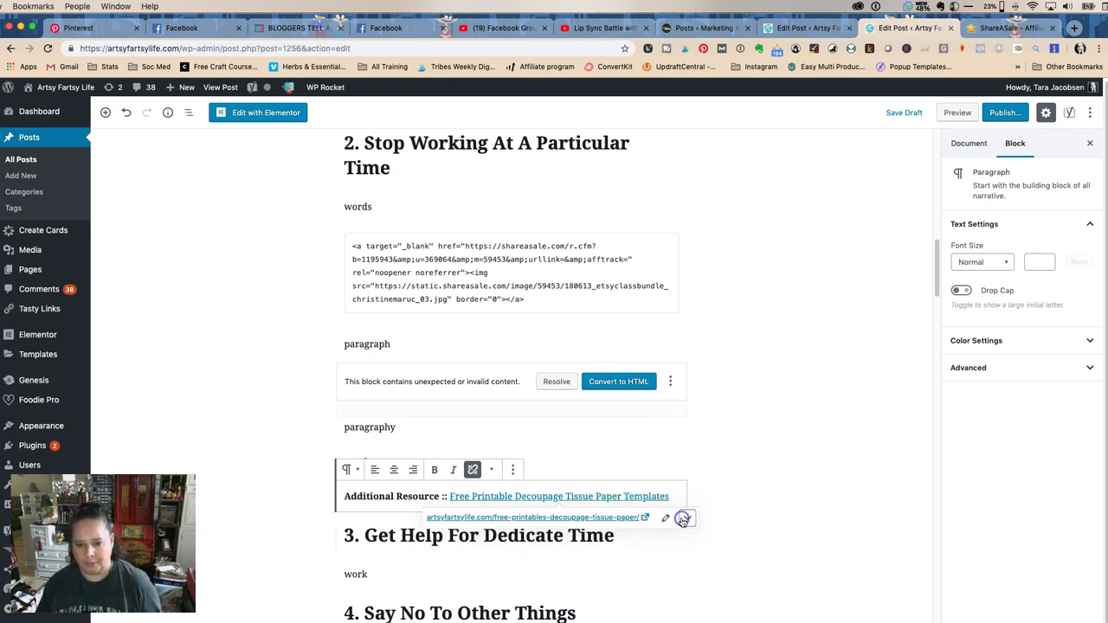
{"action": "left_click", "coordinate": [578, 459]}
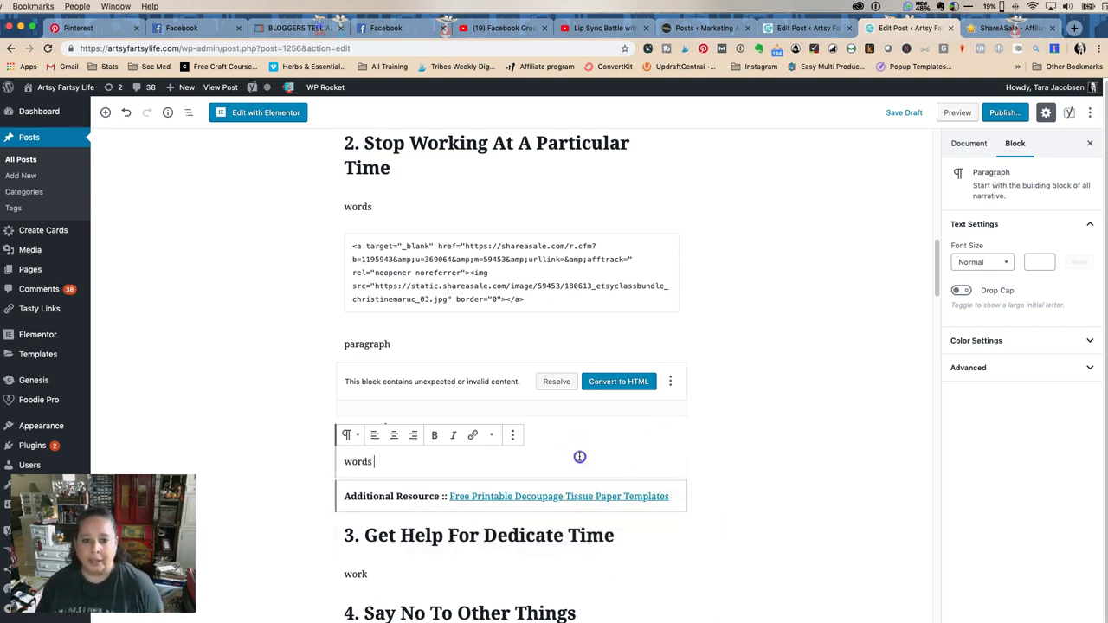
- Give the Additional Resource paragraph the custom background color #fff777
{"action": "left_click", "coordinate": [523, 503]}
{"action": "left_click", "coordinate": [983, 341]}
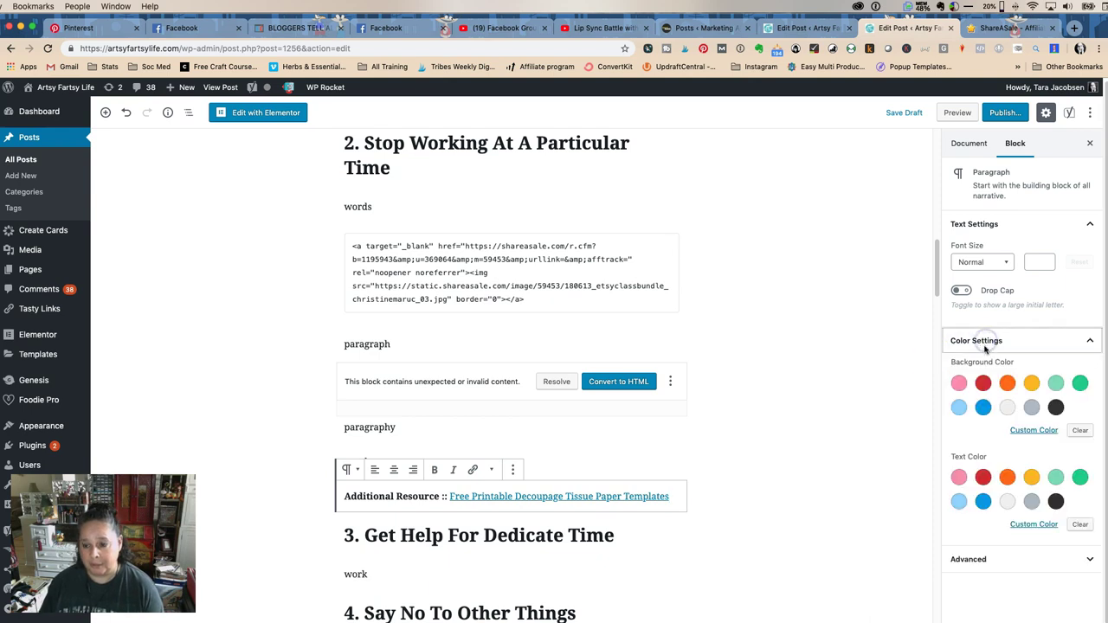
{"action": "left_click", "coordinate": [1038, 432]}
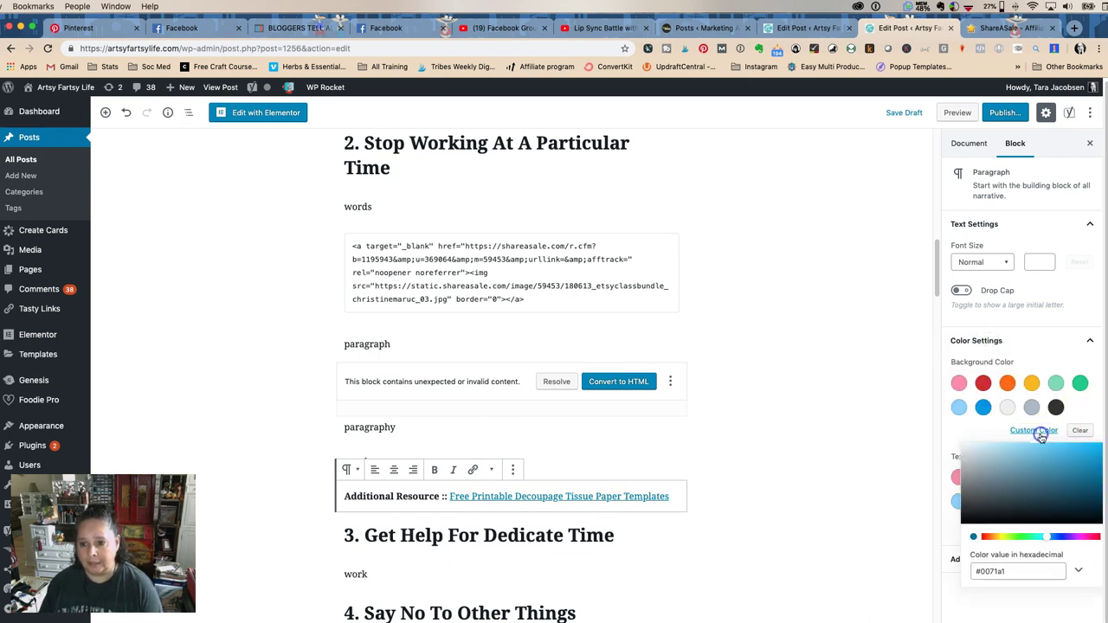
{"action": "left_click", "coordinate": [987, 570]}
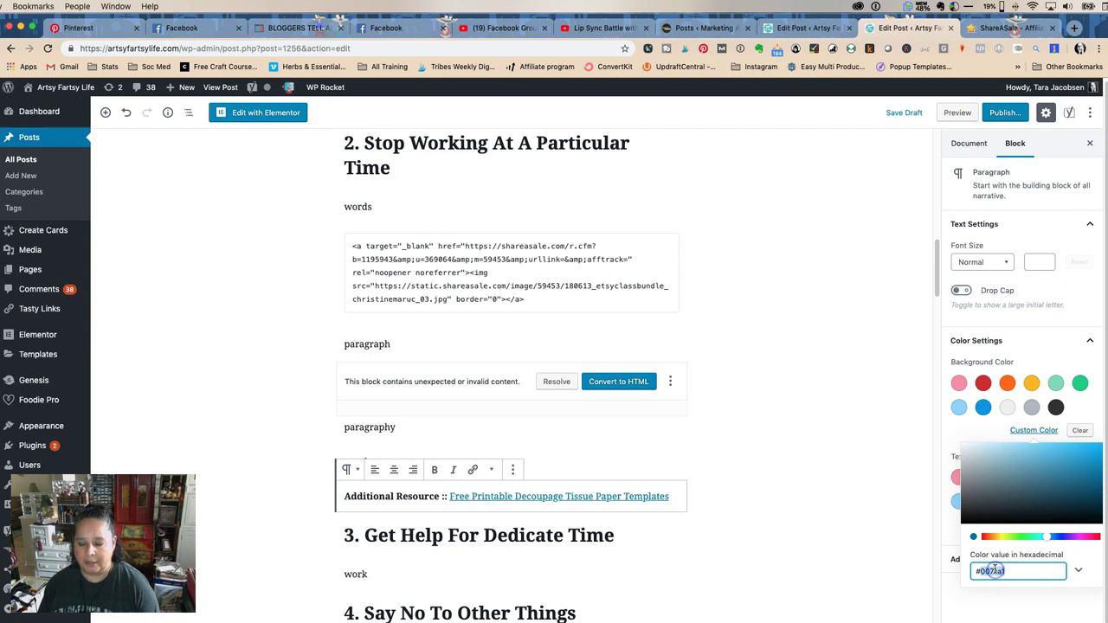
{"action": "type", "text": "#fff"}
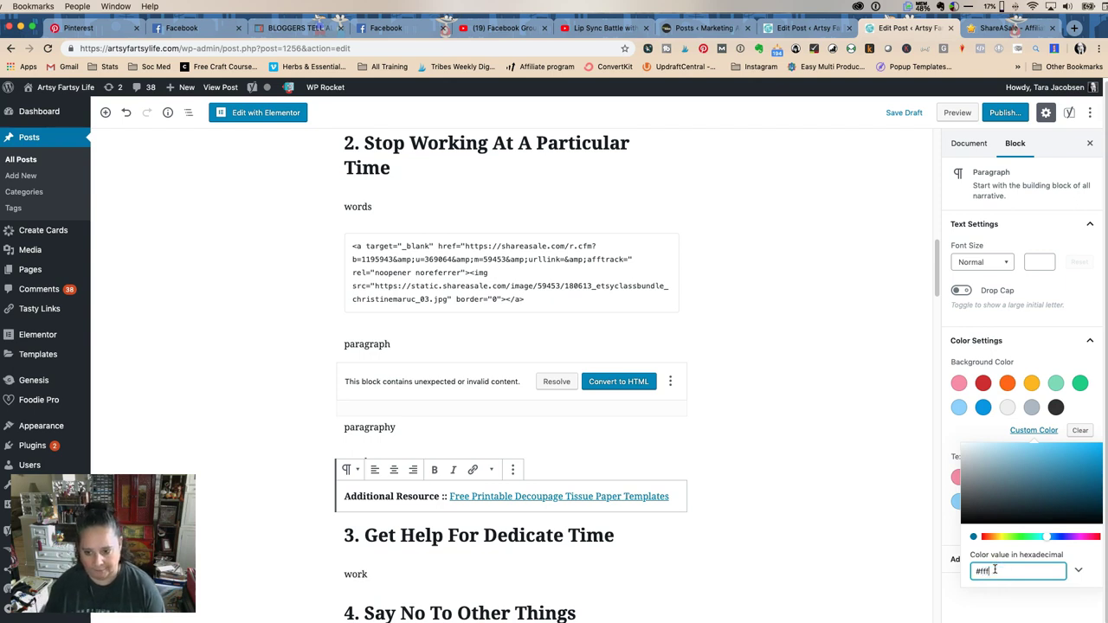
{"action": "type", "text": "777"}
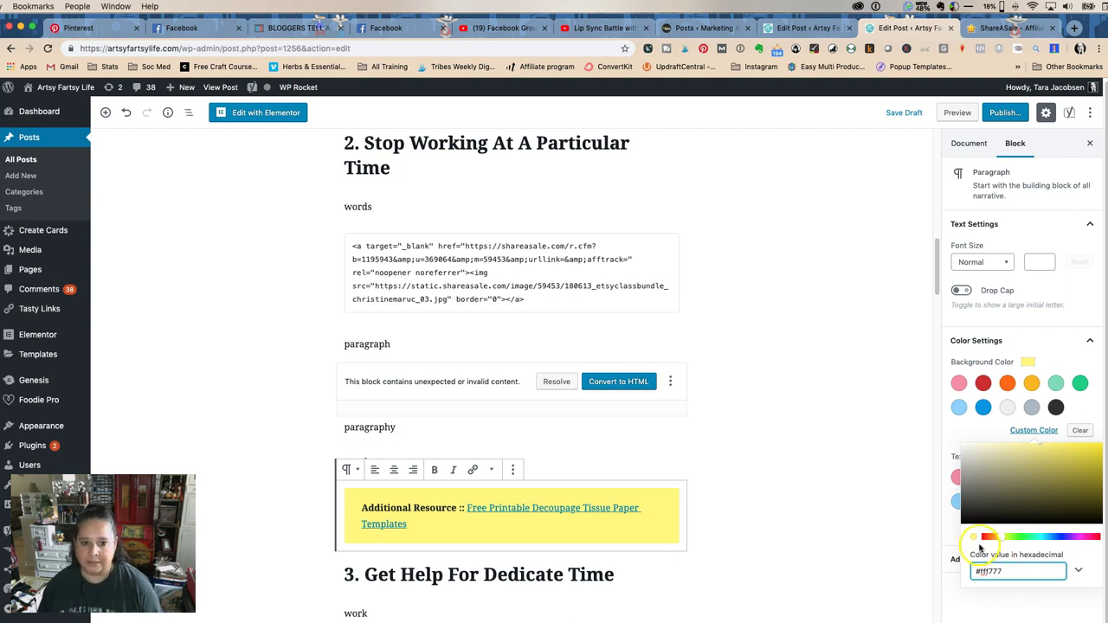
{"action": "left_click", "coordinate": [754, 447]}
- Center the text of the Additional Resource paragraph
{"action": "left_click_drag", "start_coordinate": [453, 527], "coordinate": [350, 509]}
{"action": "left_click", "coordinate": [394, 469]}
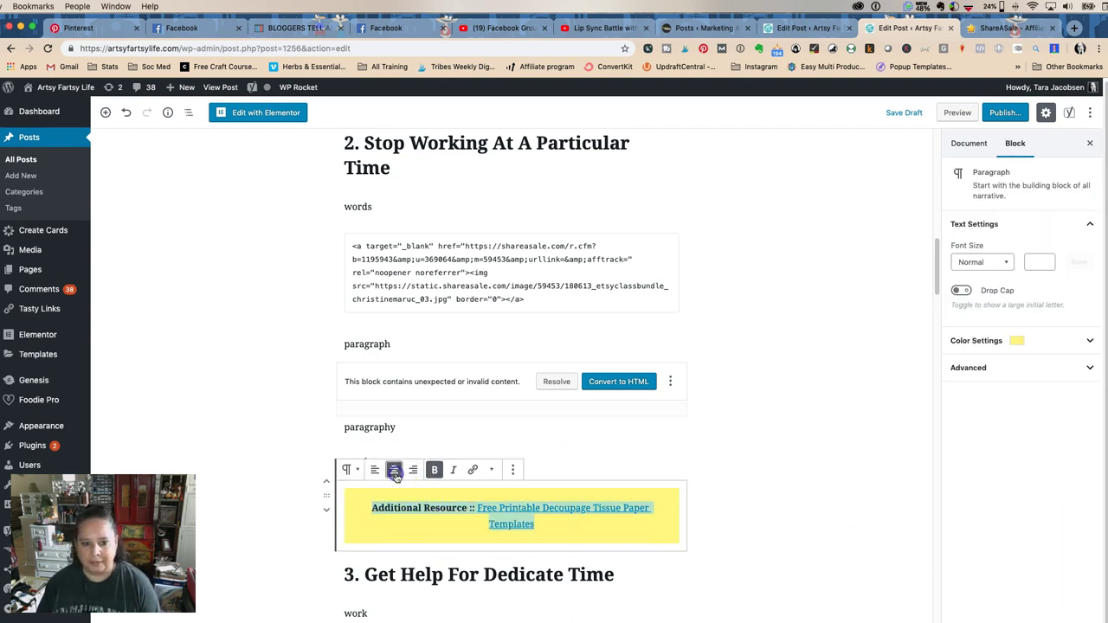
{"action": "left_click", "coordinate": [641, 464]}
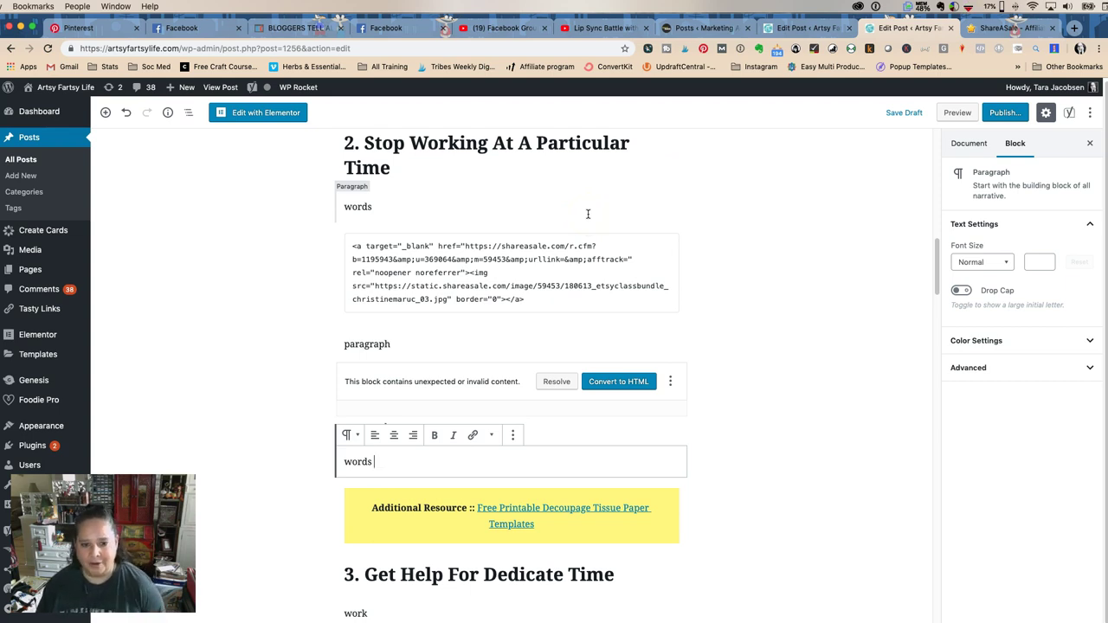
- Make the link text "Free Printable Decoupage Tissue Paper Templates" bold
{"action": "left_click", "coordinate": [566, 522]}
{"action": "left_click_drag", "start_coordinate": [566, 522], "coordinate": [478, 508]}
{"action": "left_click", "coordinate": [435, 469]}
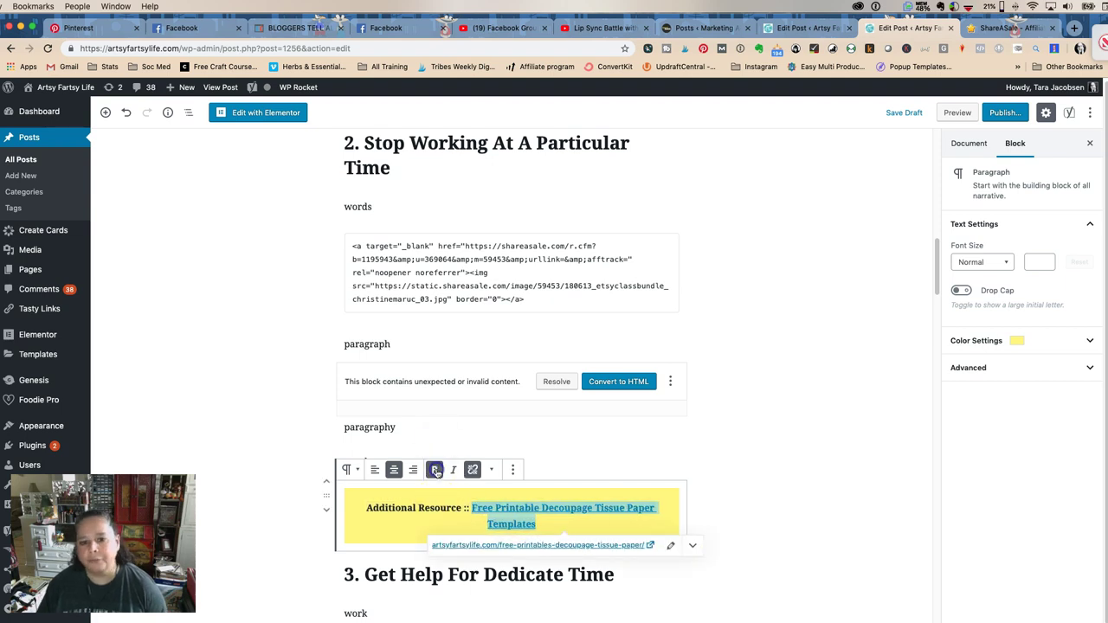
{"action": "left_click", "coordinate": [752, 466]}
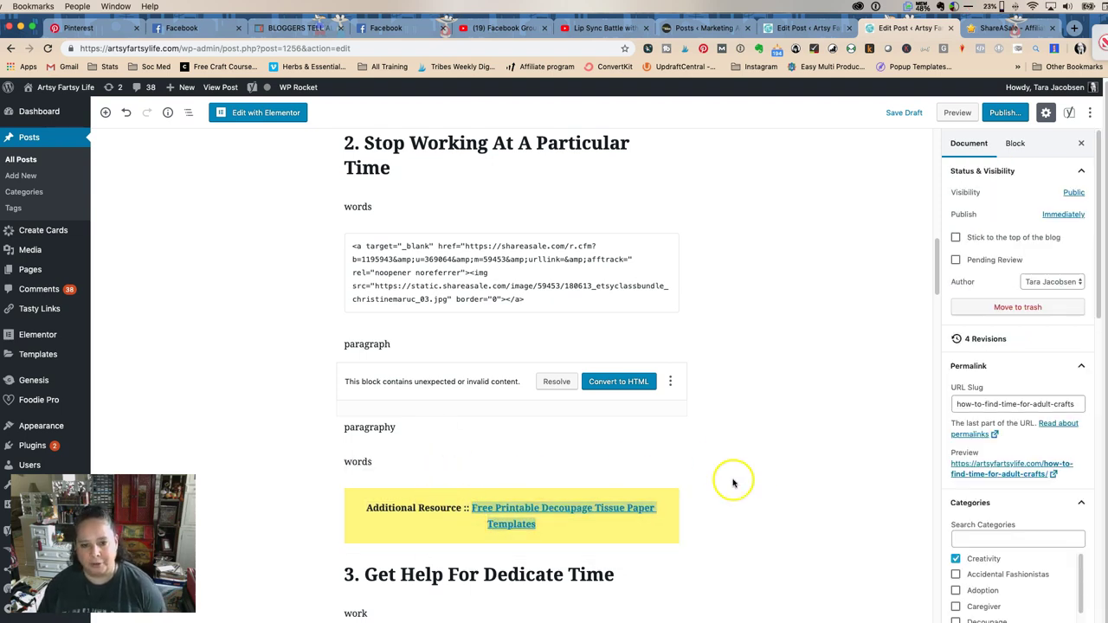
{"action": "left_click", "coordinate": [663, 525]}
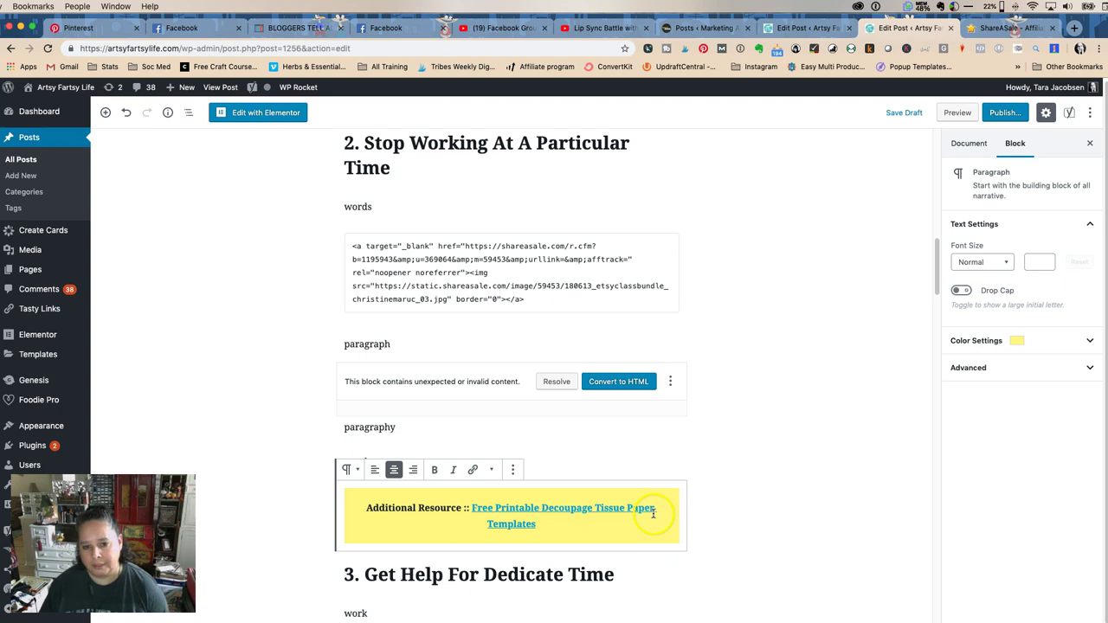
{"action": "left_click", "coordinate": [571, 537]}
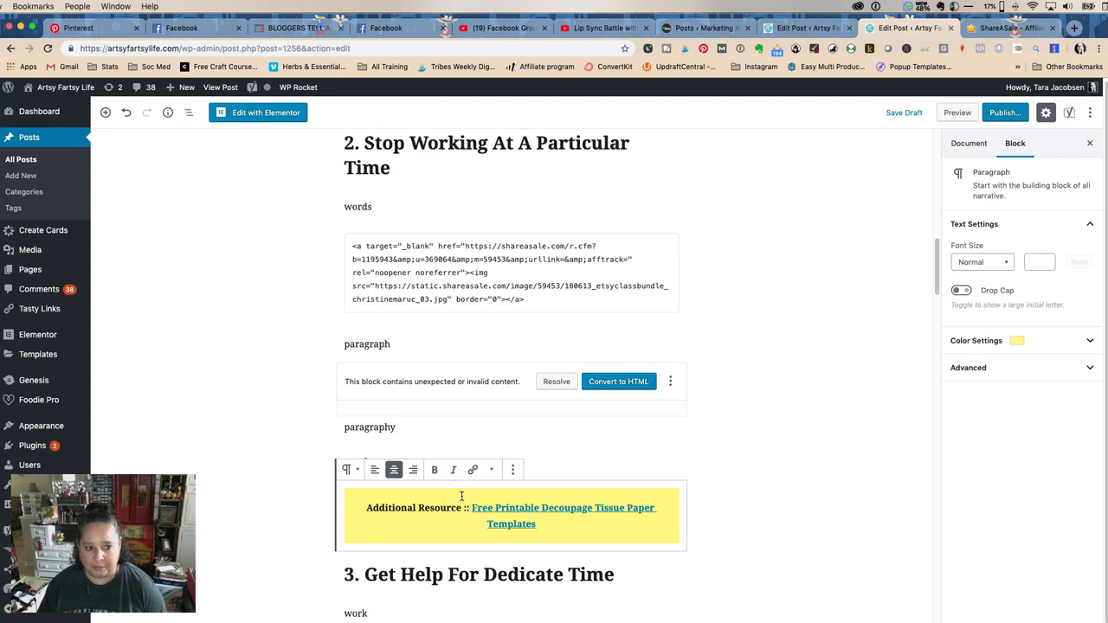
- Switch the Additional Resource paragraph to HTML editing and select the link's target="_blank" attribute
{"action": "left_click", "coordinate": [512, 470]}
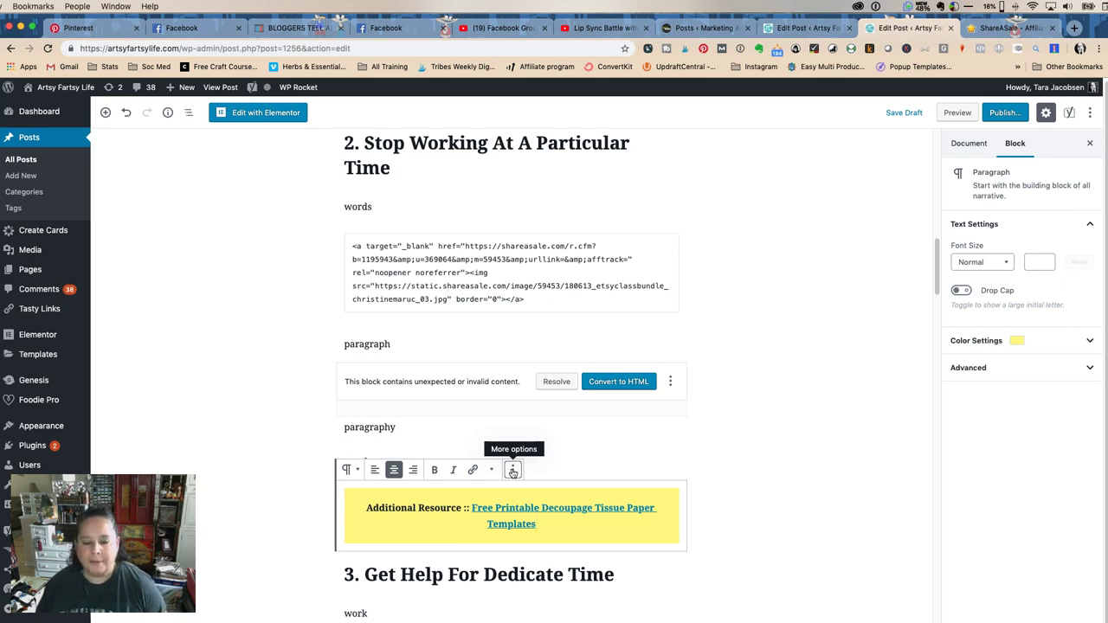
{"action": "left_click", "coordinate": [512, 470]}
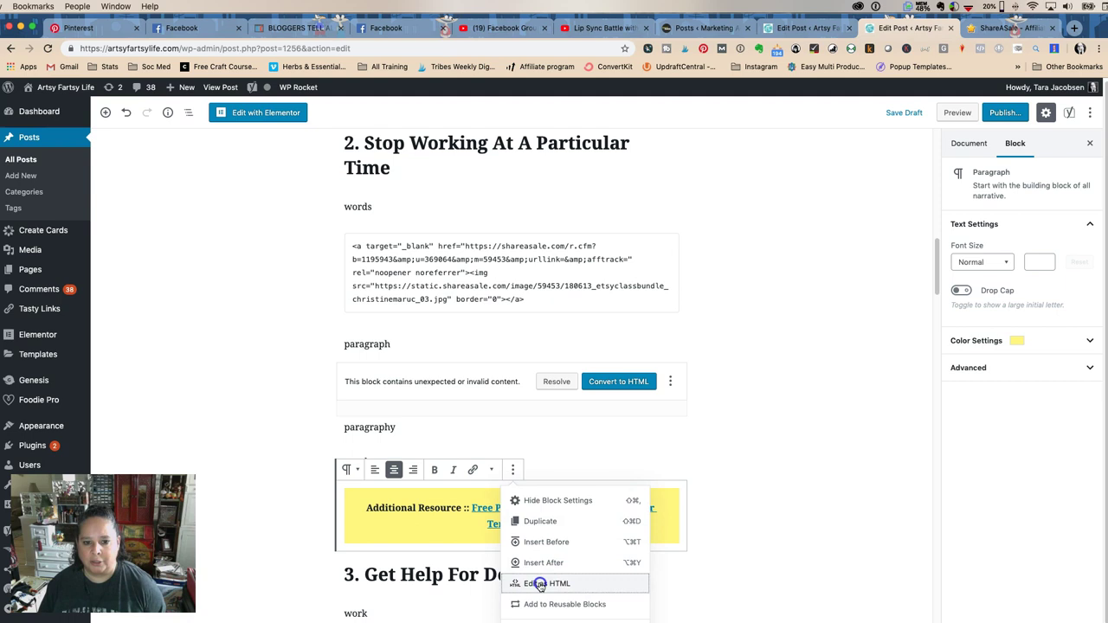
{"action": "left_click", "coordinate": [538, 582]}
{"action": "left_click", "coordinate": [423, 475]}
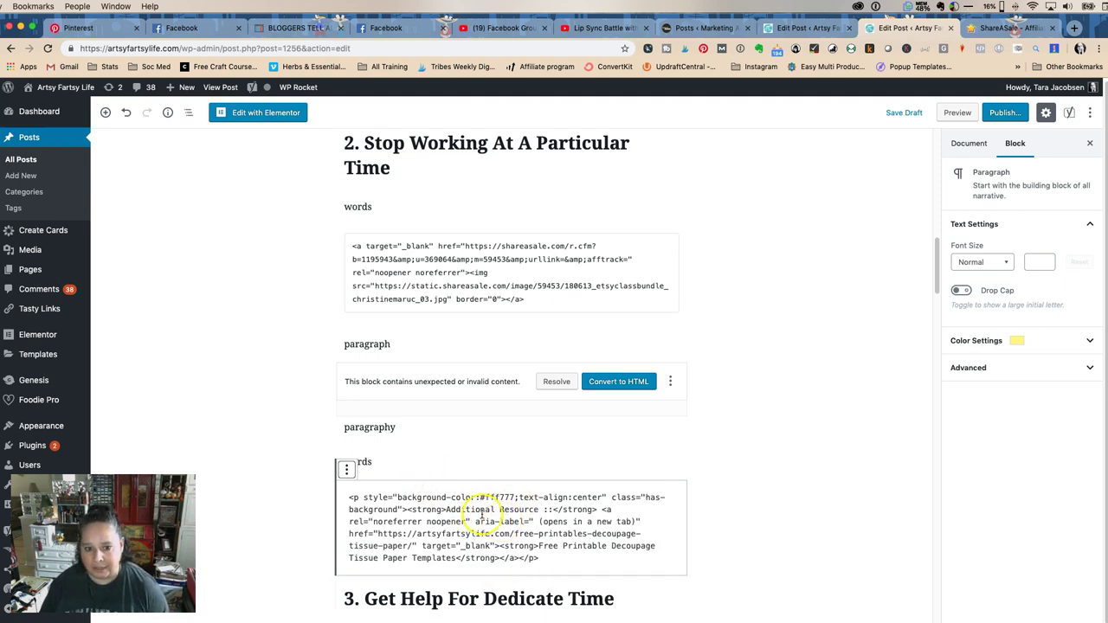
{"action": "left_click_drag", "start_coordinate": [496, 547], "coordinate": [420, 546]}
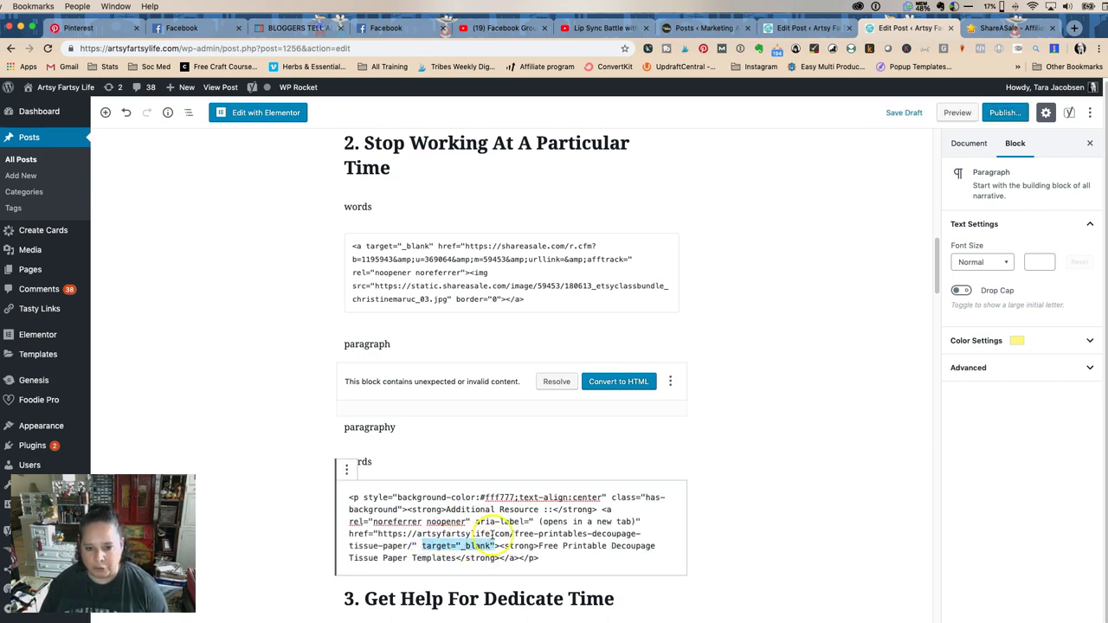
- Add nofollow to the rel attribute of the Additional Resource link and return the paragraph to visual editing
{"action": "left_click", "coordinate": [523, 520]}
{"action": "left_click_drag", "start_coordinate": [538, 522], "coordinate": [637, 522]}
{"action": "left_click", "coordinate": [425, 522]}
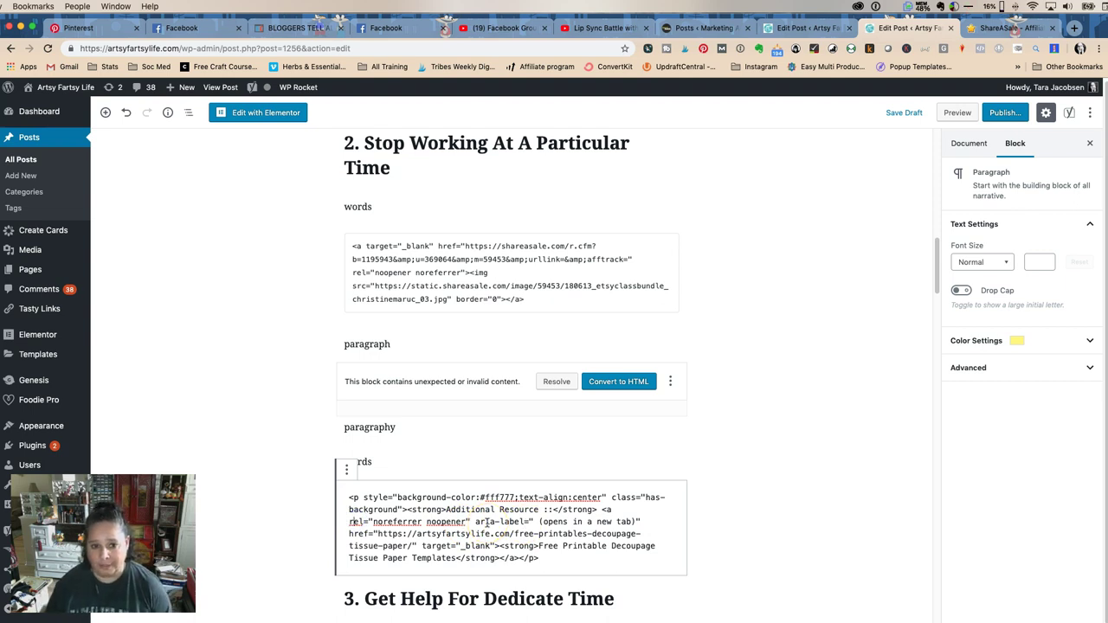
{"action": "left_click", "coordinate": [466, 524]}
{"action": "type", "text": "nofollow"}
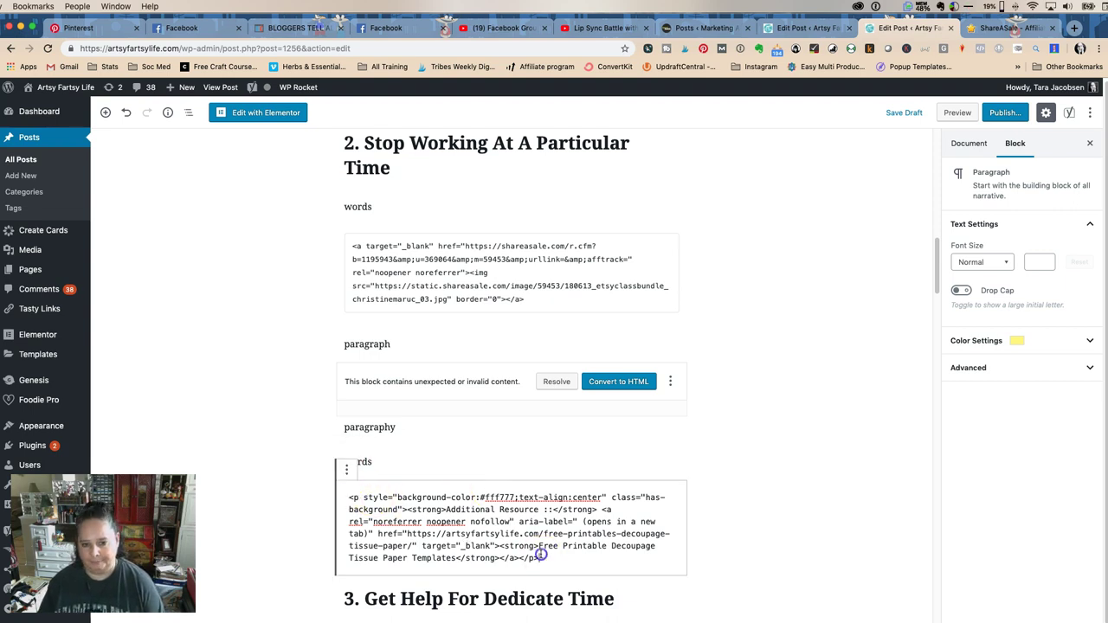
{"action": "left_click", "coordinate": [345, 468]}
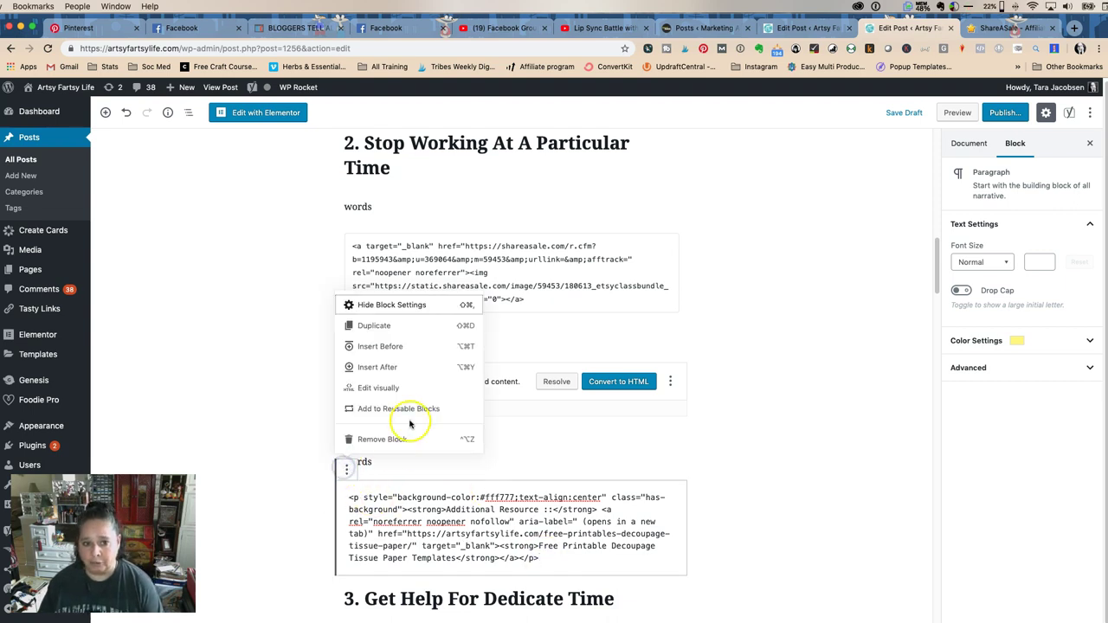
{"action": "left_click", "coordinate": [381, 388]}
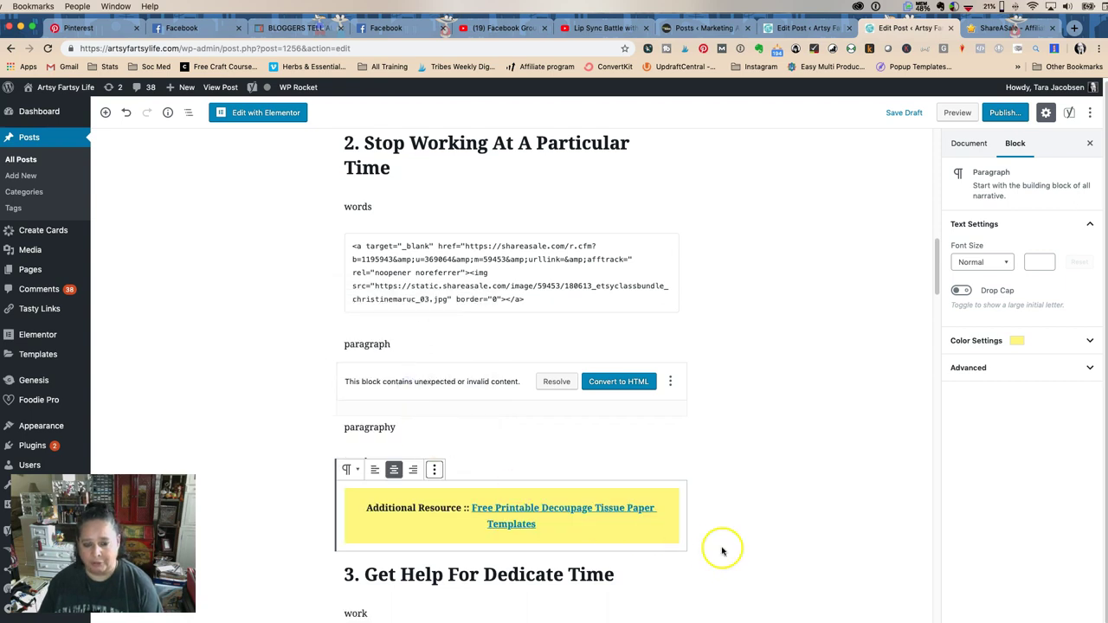
- Save the draft and preview the post, checking the affiliate banner, the Additional Resource box and the numbered sections
{"action": "left_click", "coordinate": [894, 114]}
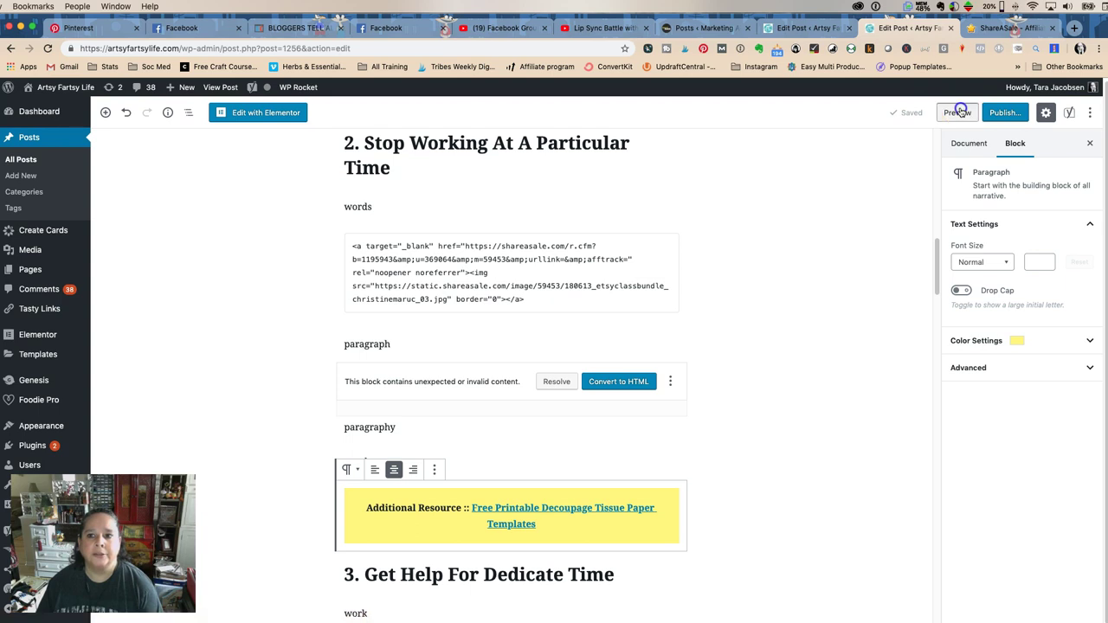
{"action": "left_click", "coordinate": [954, 112]}
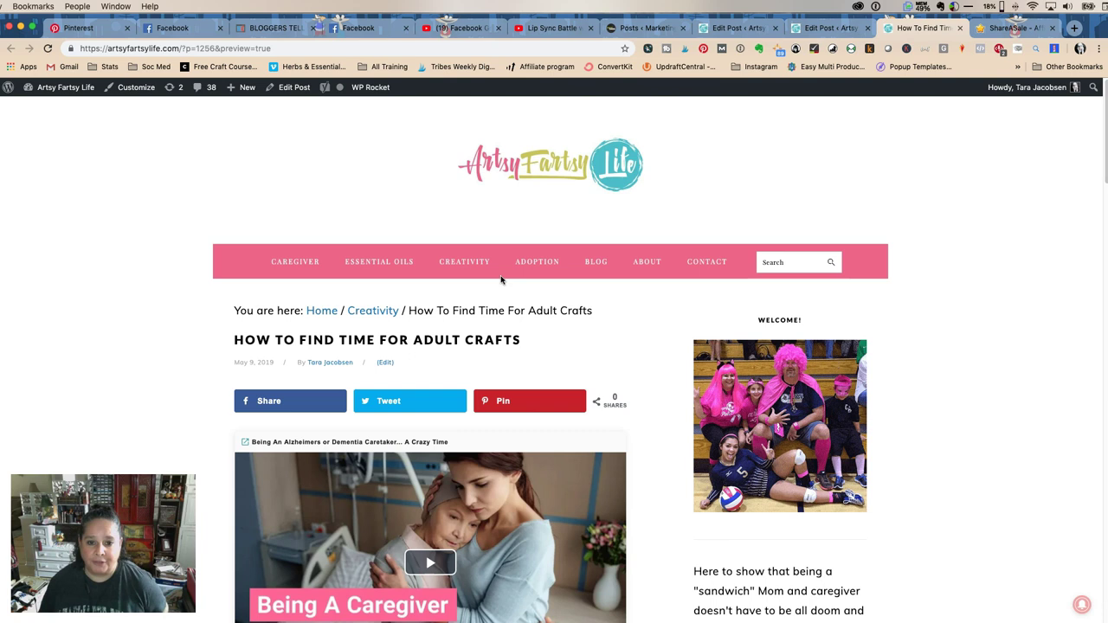
{"action": "scroll", "coordinate": [315, 319], "scroll_direction": "down", "scroll_amount": 10}
{"action": "scroll", "coordinate": [314, 324], "scroll_direction": "down", "scroll_amount": 10}
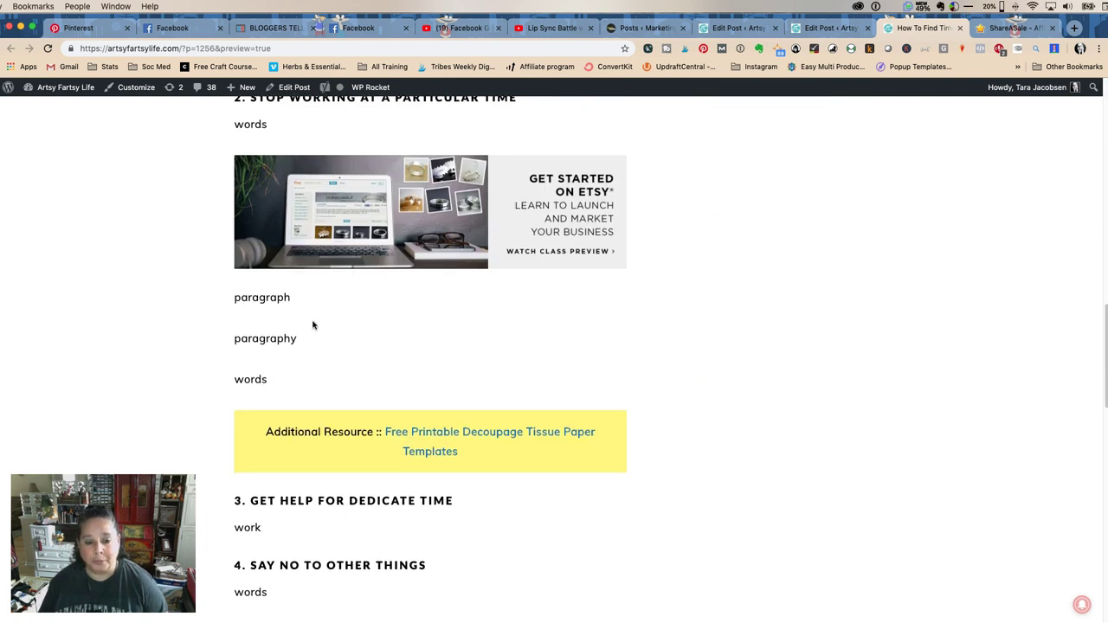
{"action": "scroll", "coordinate": [313, 324], "scroll_direction": "down", "scroll_amount": 5}
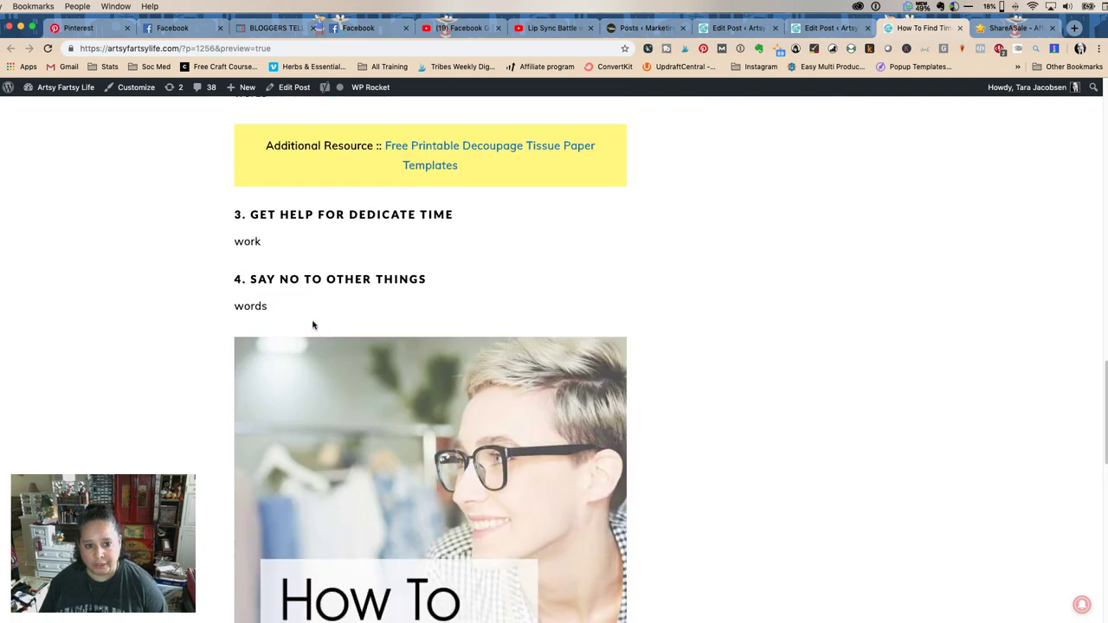
{"action": "scroll", "coordinate": [314, 324], "scroll_direction": "down", "scroll_amount": 1}
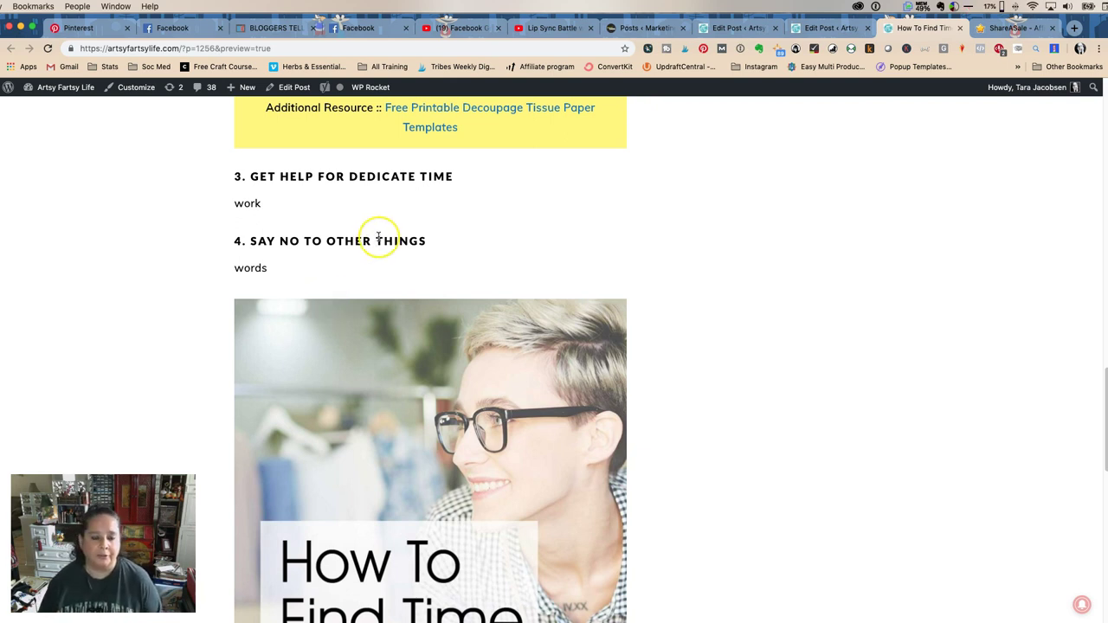
{"action": "scroll", "coordinate": [381, 234], "scroll_direction": "up", "scroll_amount": 5}
{"action": "scroll", "coordinate": [379, 237], "scroll_direction": "up", "scroll_amount": 4}
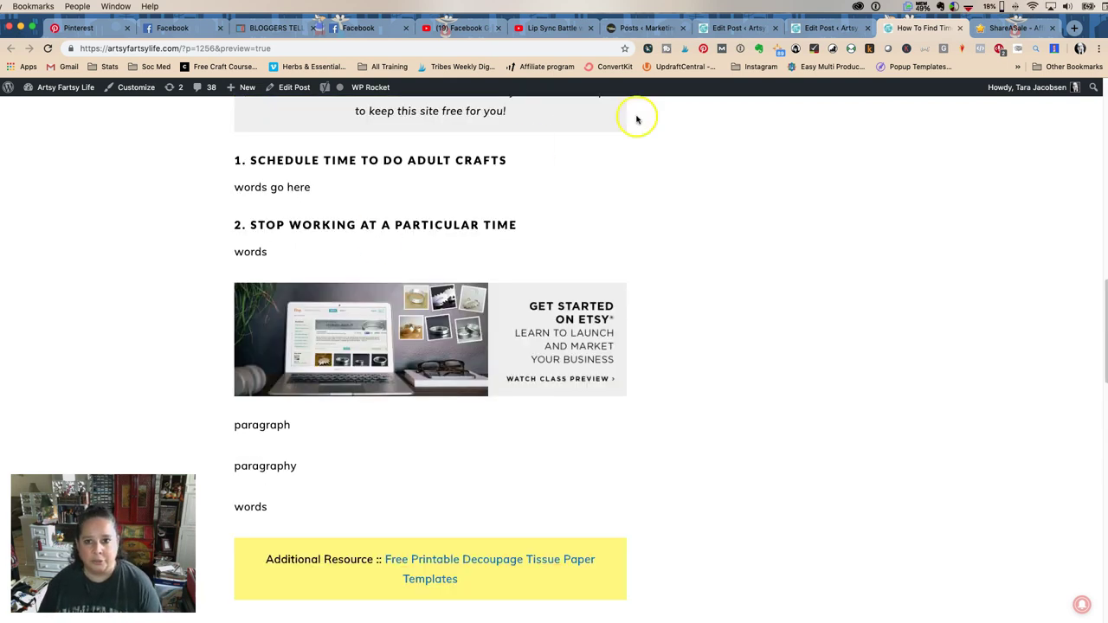
- Return to the post editor and renumber the "Get Help For Dedicate Time" heading as 4
{"action": "left_click", "coordinate": [826, 28]}
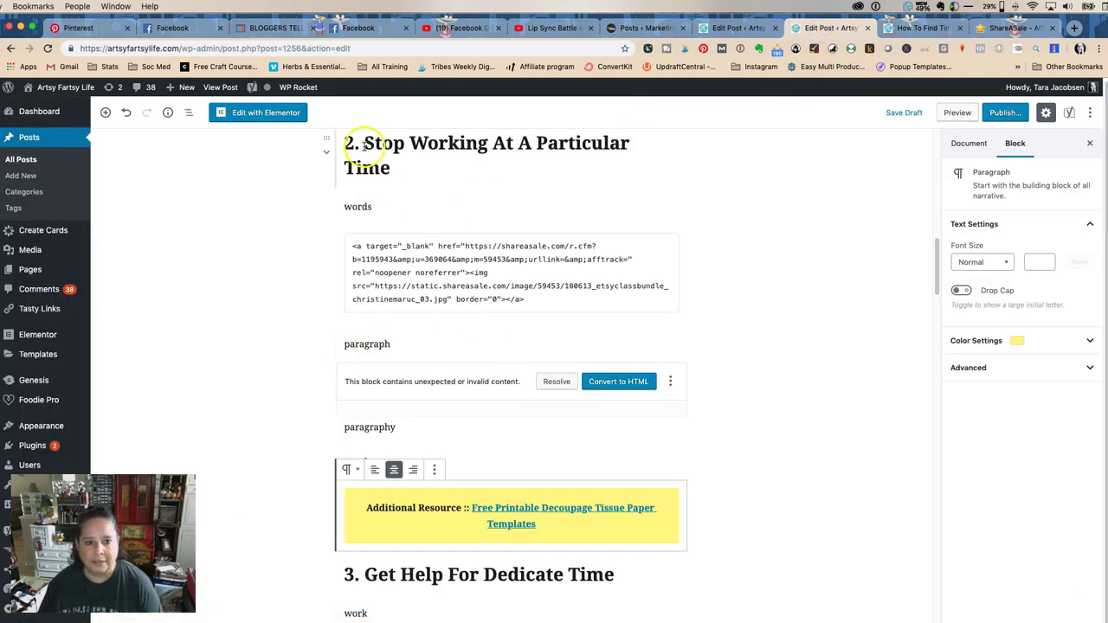
{"action": "left_click", "coordinate": [362, 344]}
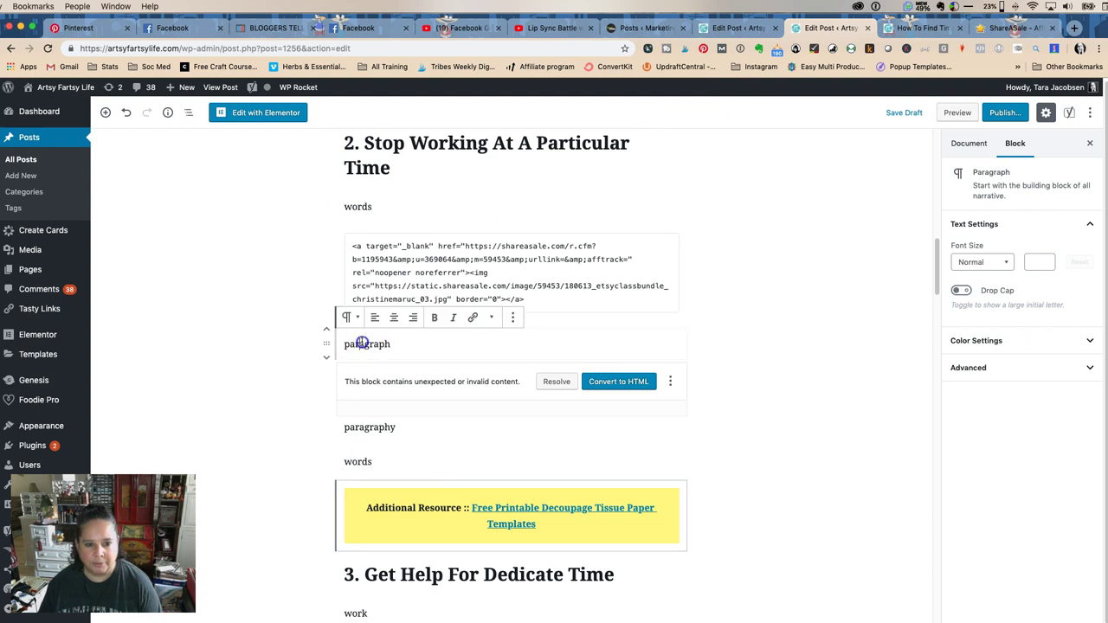
{"action": "left_click", "coordinate": [346, 574]}
{"action": "type", "text": "4"}
- Transform the "paragraph" text below the banner code into an H2 heading and replace its text with "3."
{"action": "left_click", "coordinate": [385, 344]}
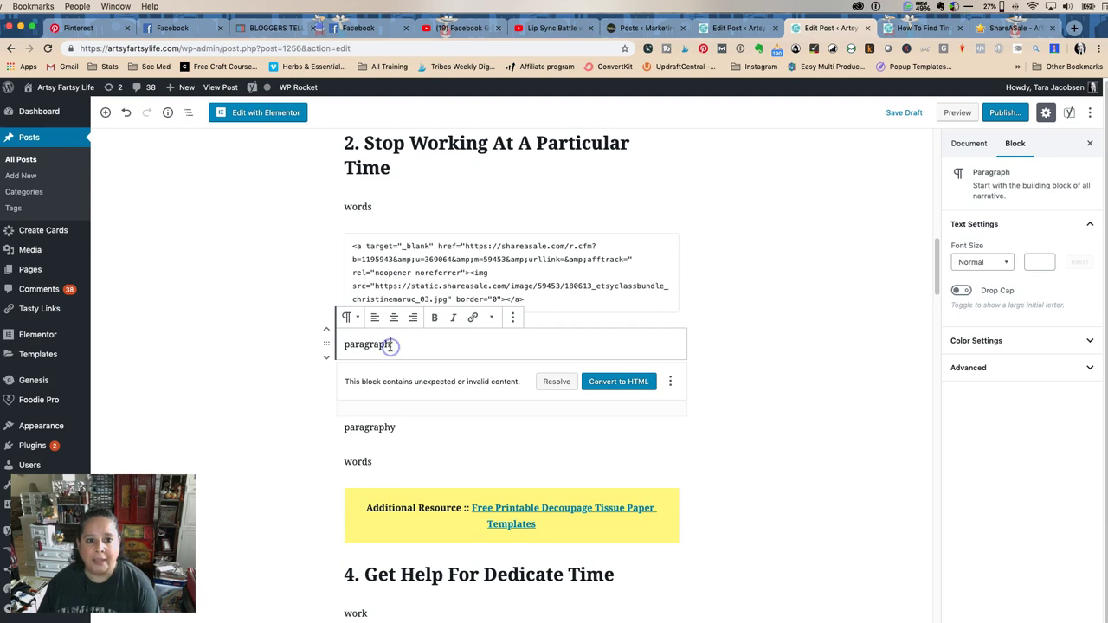
{"action": "left_click", "coordinate": [351, 318]}
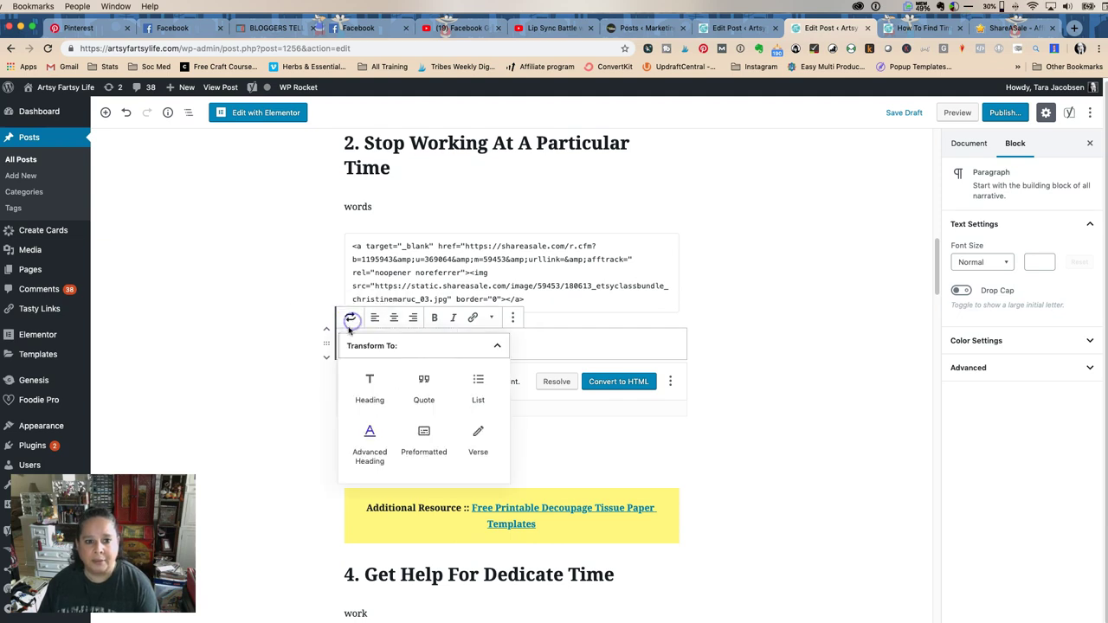
{"action": "left_click", "coordinate": [369, 387]}
{"action": "double_click", "coordinate": [390, 349]}
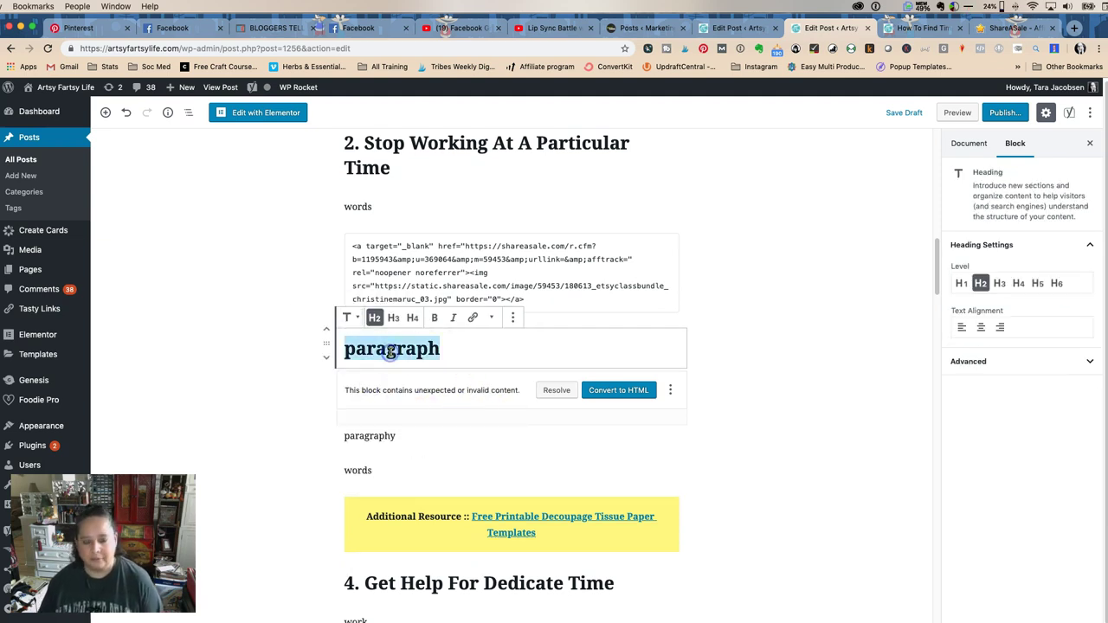
{"action": "type", "text": "3."}
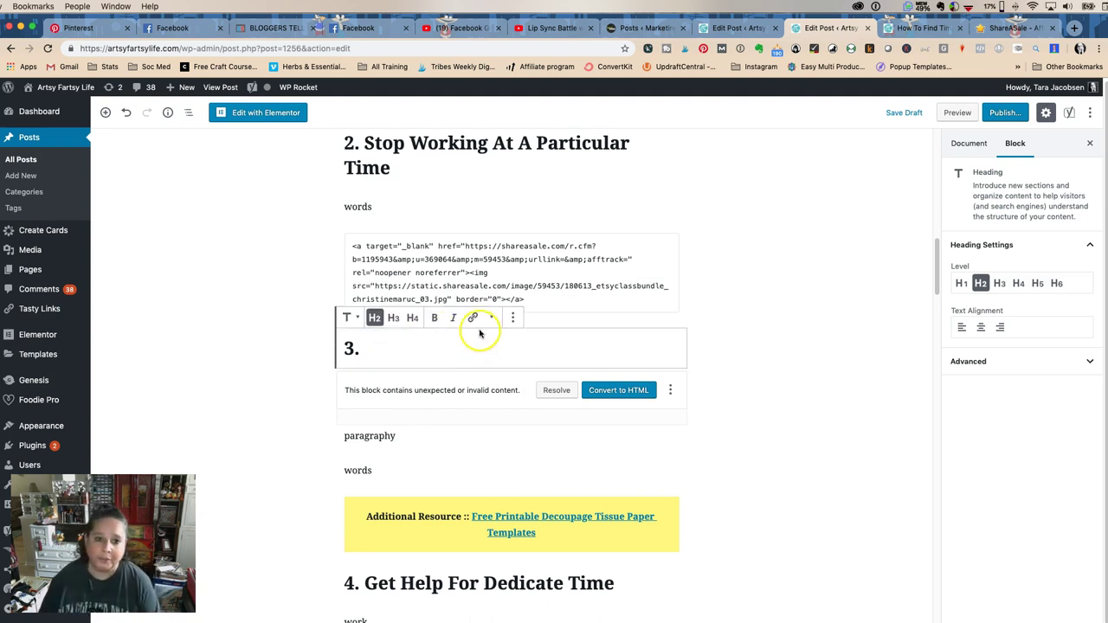
{"action": "left_click", "coordinate": [759, 404]}
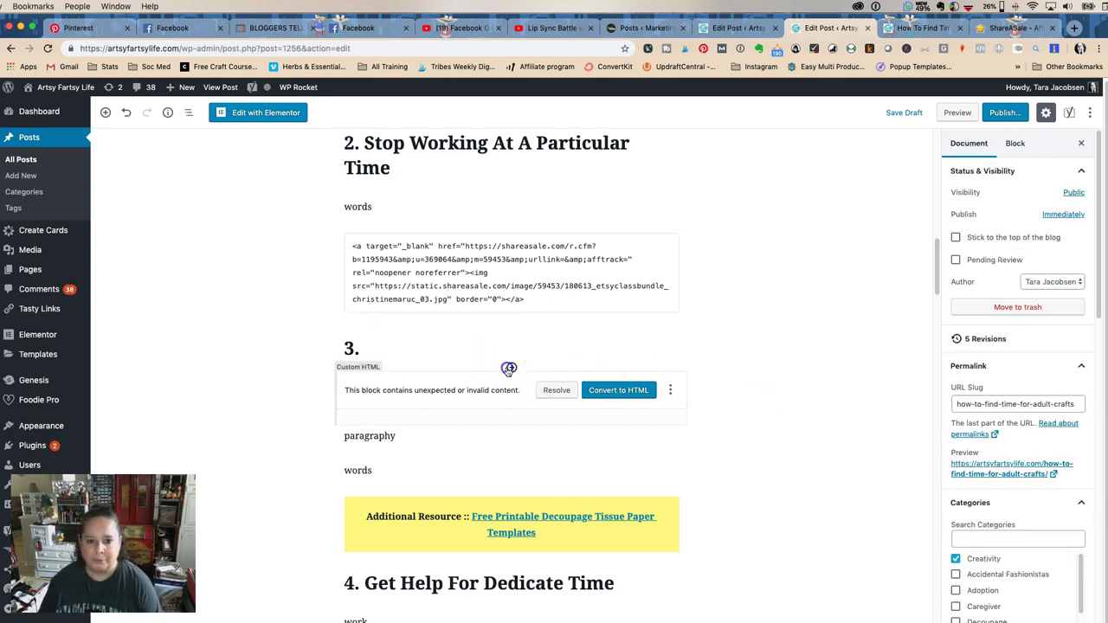
- Insert a Quote block below the "3." heading with the text "fasdfasd" and a first name as the citation
{"action": "left_click", "coordinate": [512, 368]}
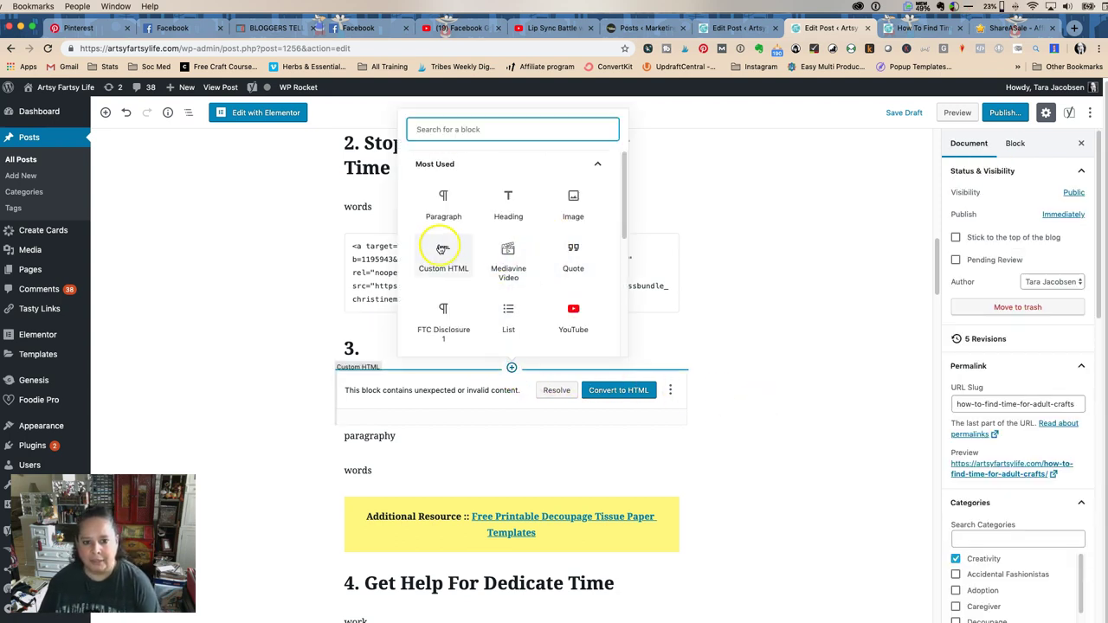
{"action": "left_click", "coordinate": [570, 251]}
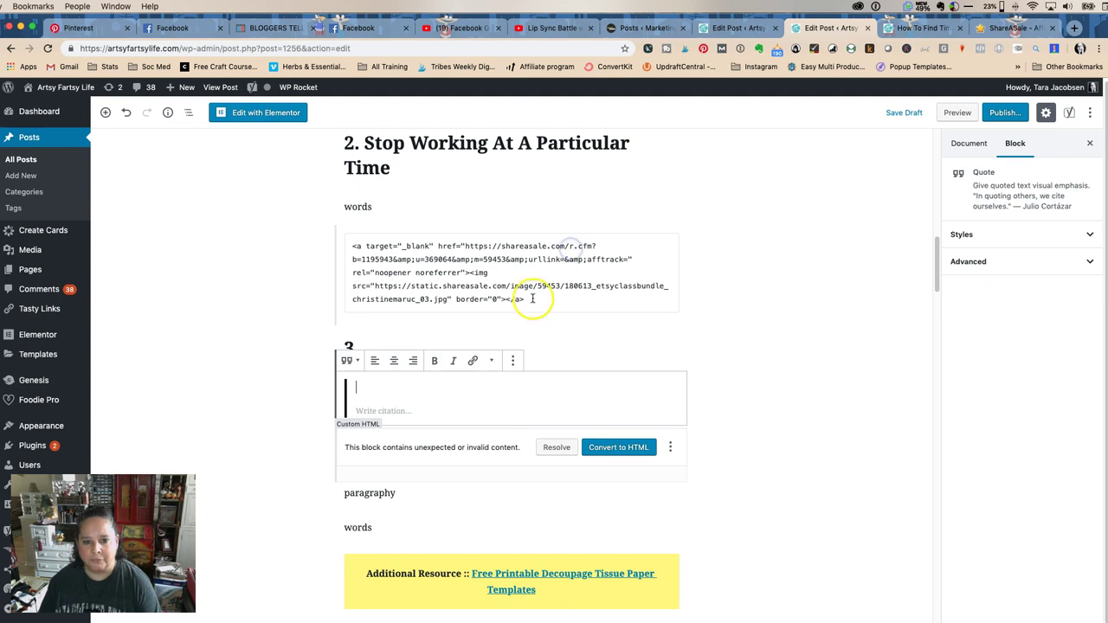
{"action": "type", "text": "fasdfasd"}
{"action": "left_click", "coordinate": [383, 410]}
{"action": "type", "text": "tara"}
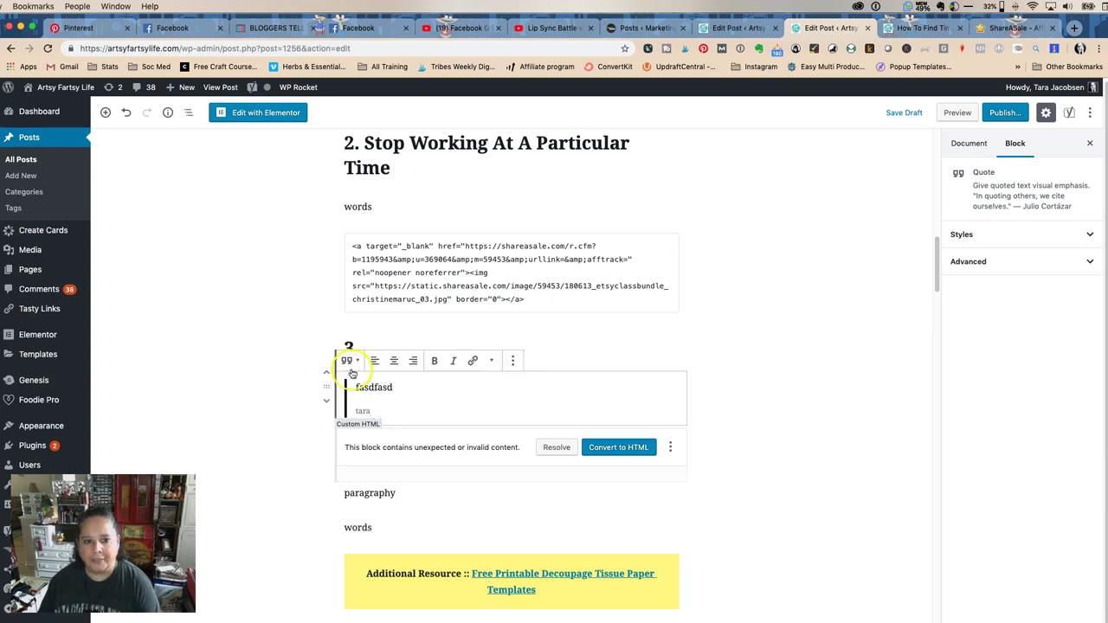
- Apply the Large style to the quote under the "3." heading
{"action": "left_click", "coordinate": [350, 361]}
{"action": "left_click", "coordinate": [498, 448]}
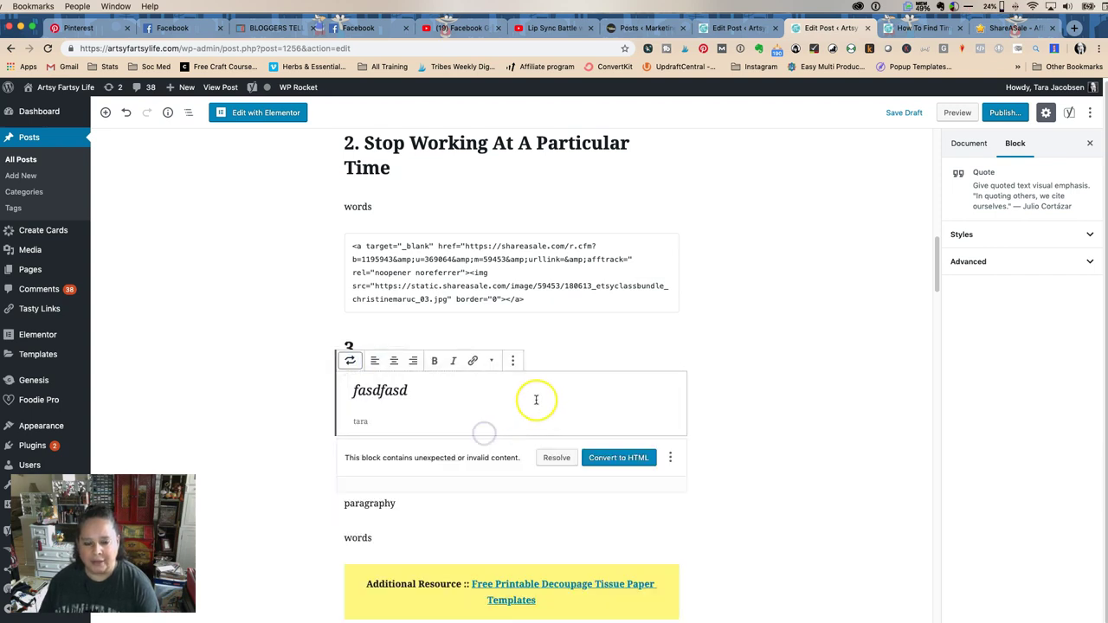
{"action": "left_click", "coordinate": [743, 367]}
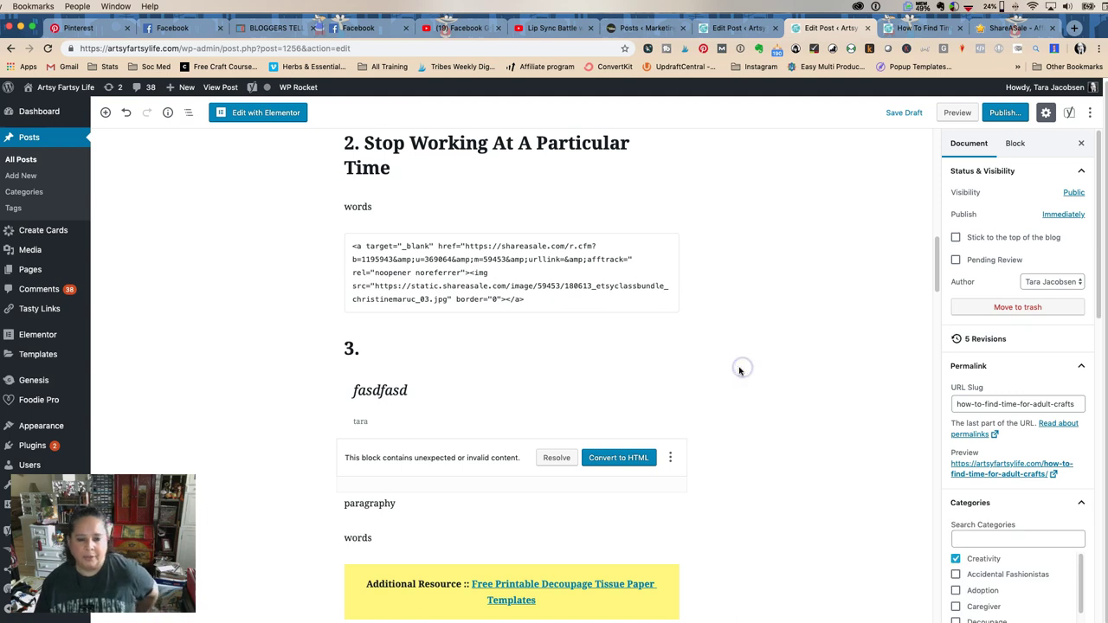
- Examine the quote block's available styles and its advanced CSS class setting
{"action": "left_click", "coordinate": [432, 387]}
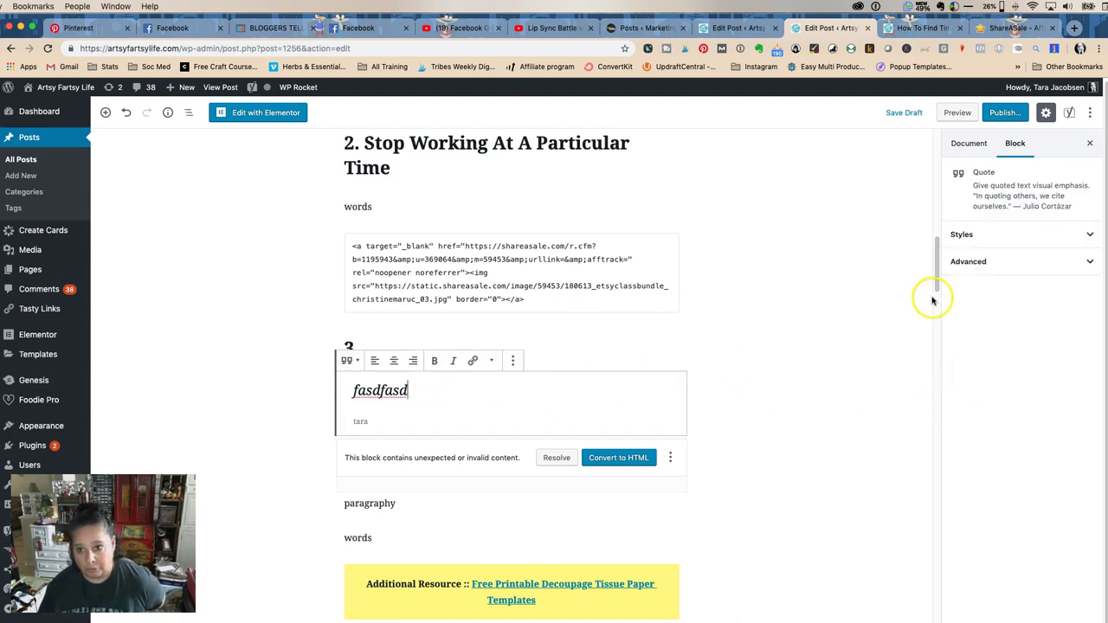
{"action": "left_click", "coordinate": [1001, 230]}
{"action": "left_click", "coordinate": [987, 332]}
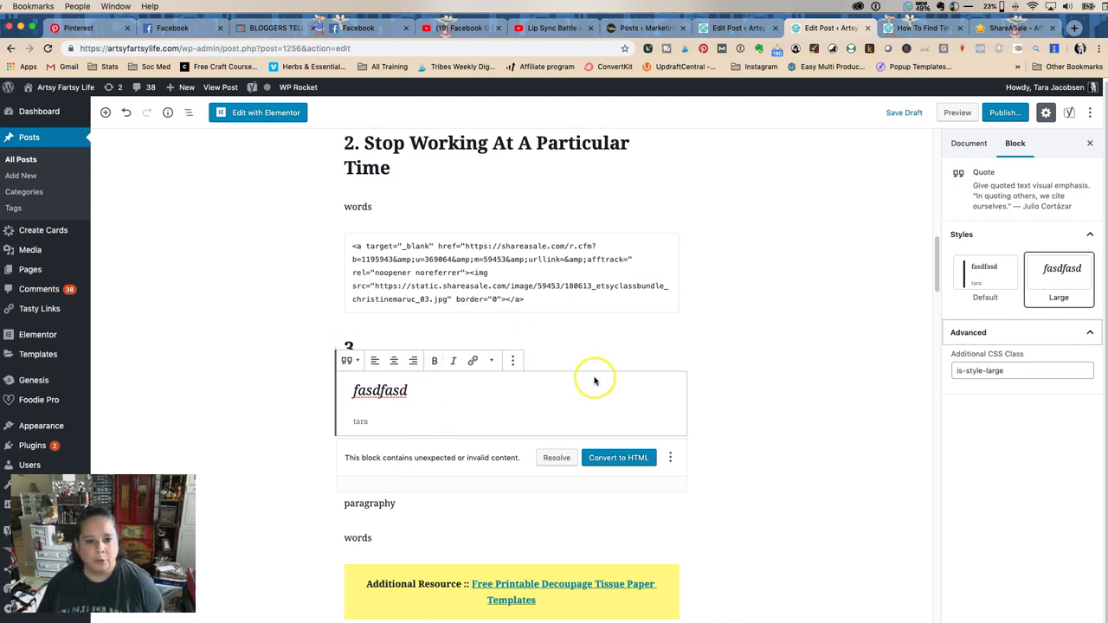
{"action": "left_click", "coordinate": [730, 361]}
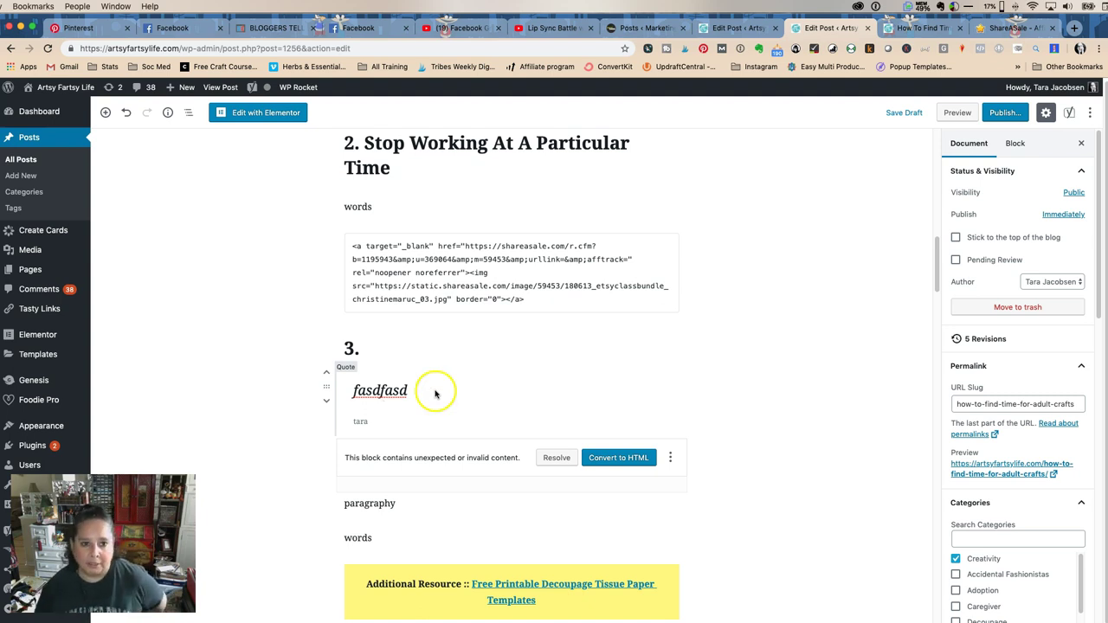
{"action": "scroll", "coordinate": [433, 390], "scroll_direction": "up", "scroll_amount": 5}
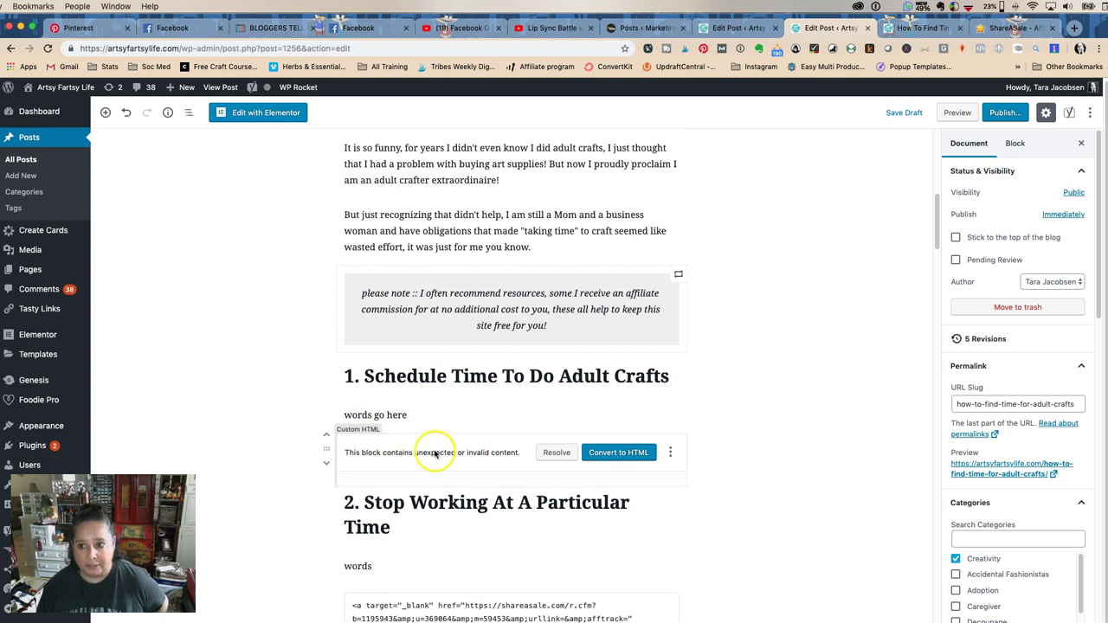